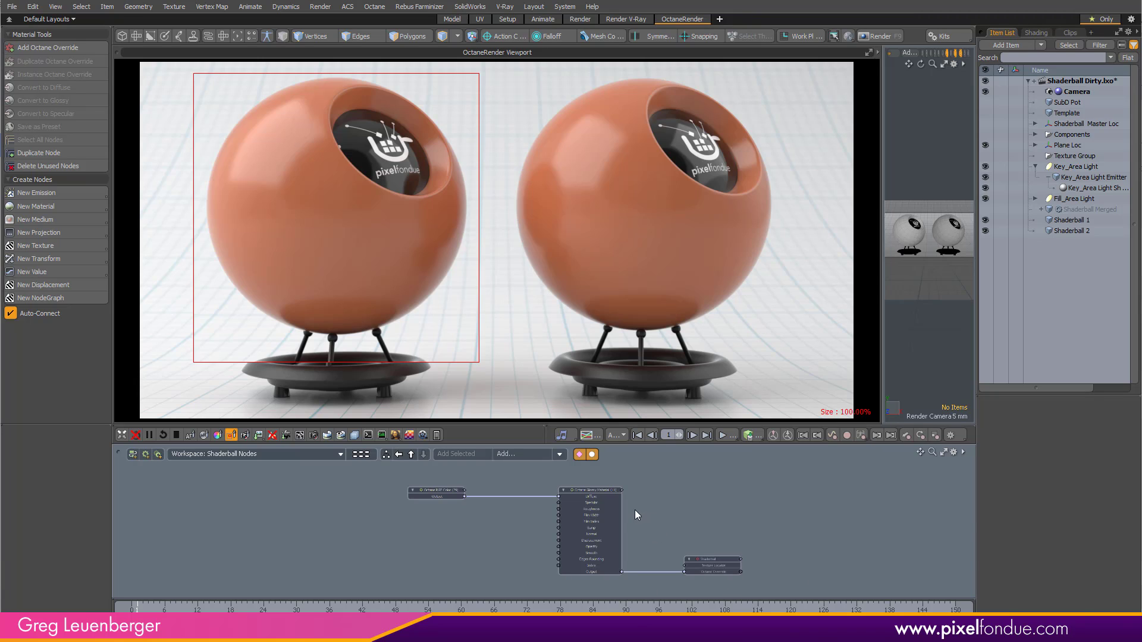
Examine the RGB Color and Glossy Material nodes of the Shaderball network and their properties
scroll(582, 499, up, 6)
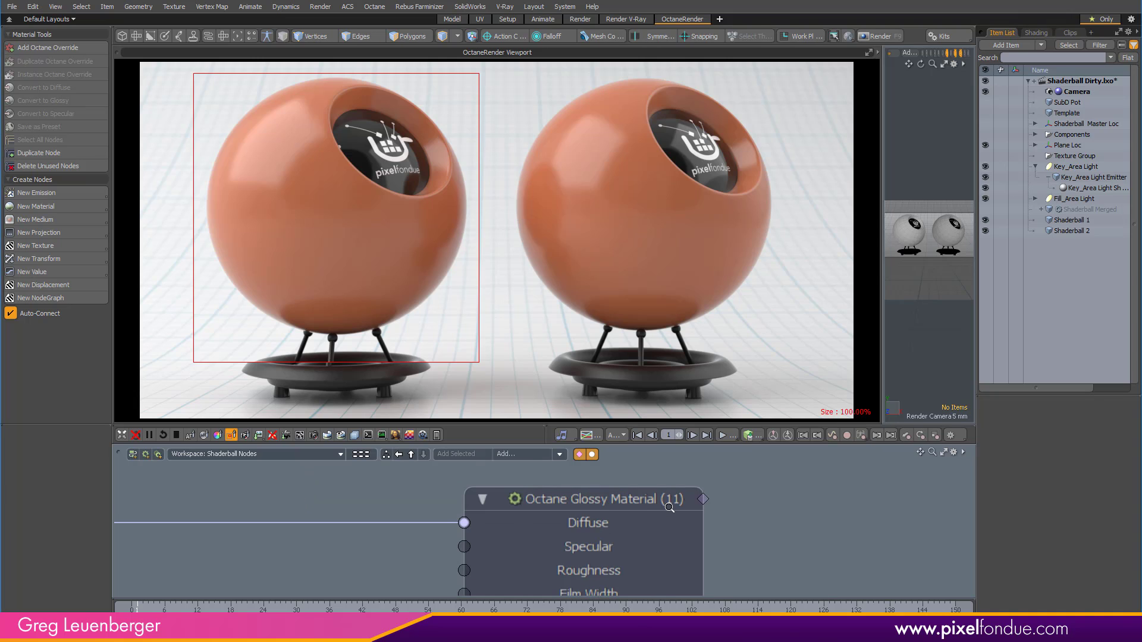
scroll(605, 523, down, 5)
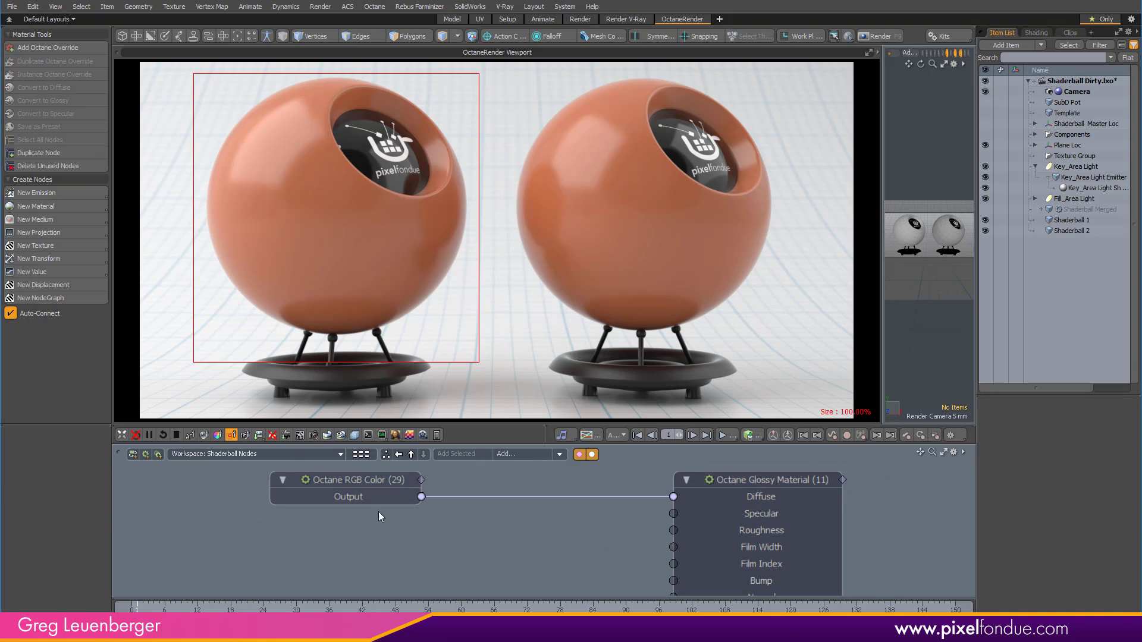
click(380, 480)
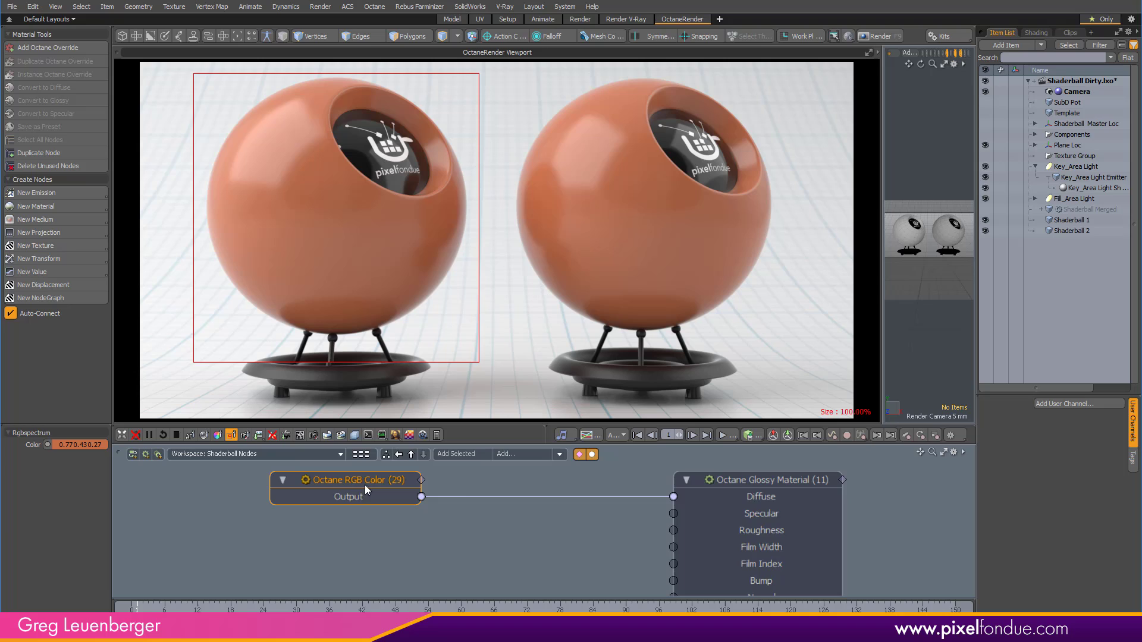
click(780, 483)
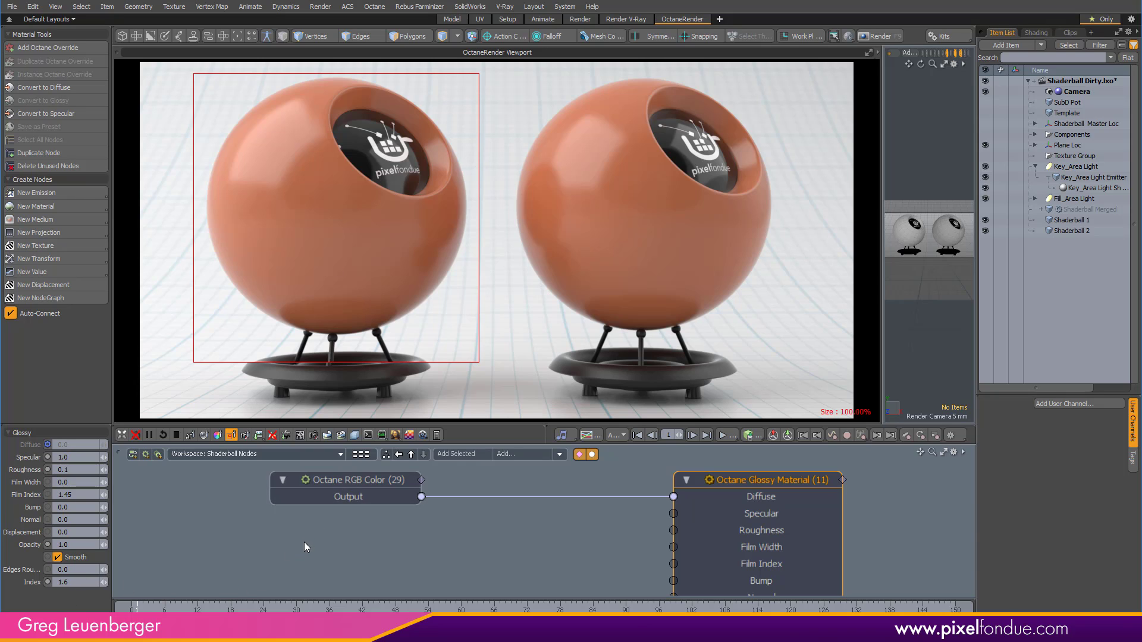
scroll(547, 572, down, 4)
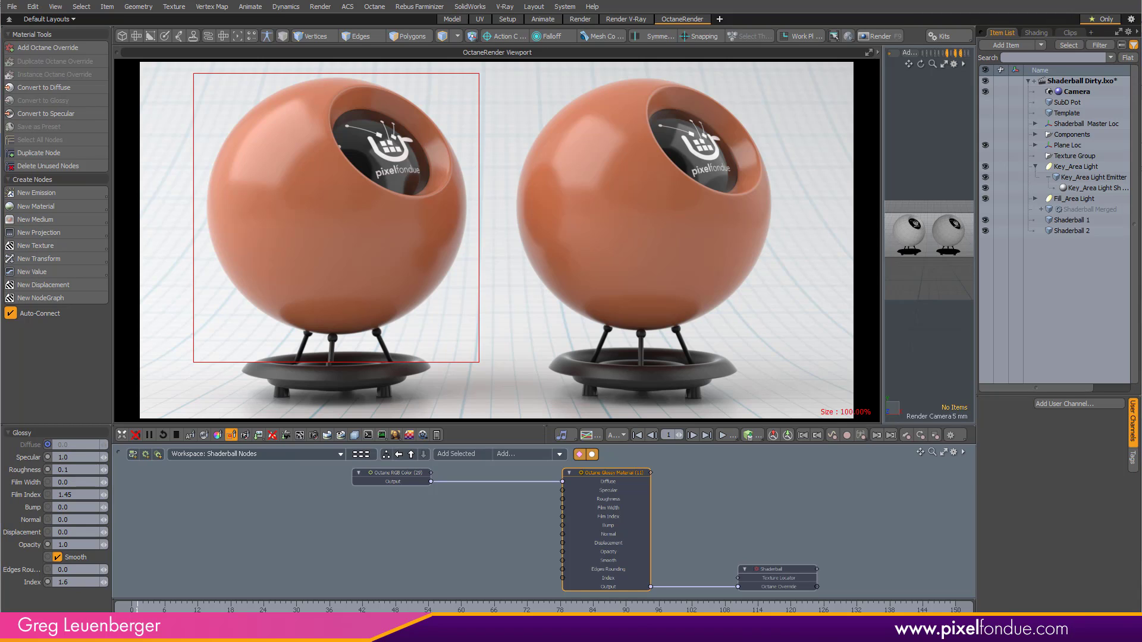
Open the clips palette and inspect the schbehmp_4K_Roughness scratch map up close in the image viewer
drag(936, 641, 935, 109)
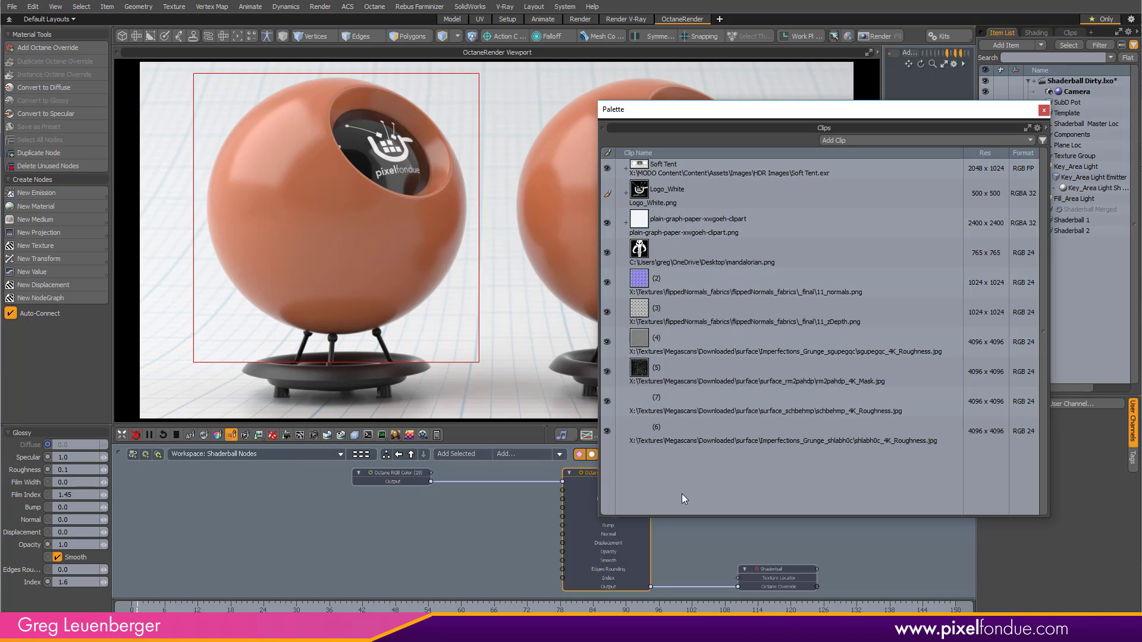
double_click(716, 420)
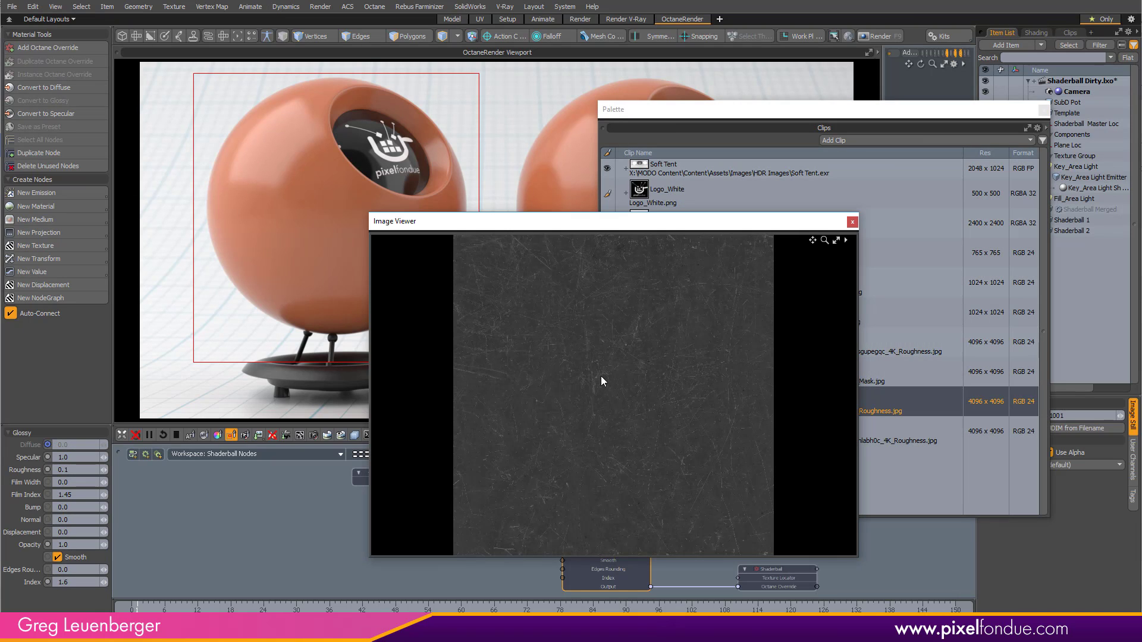
ctrl+alt+drag(601, 376, 726, 375)
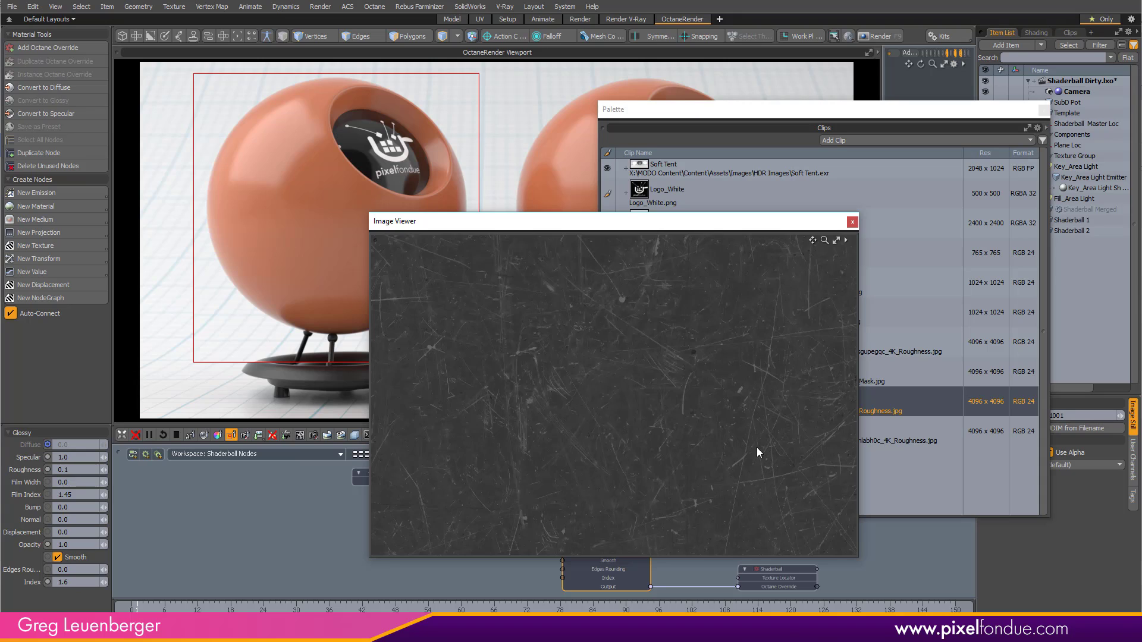
scroll(629, 483, up, 2)
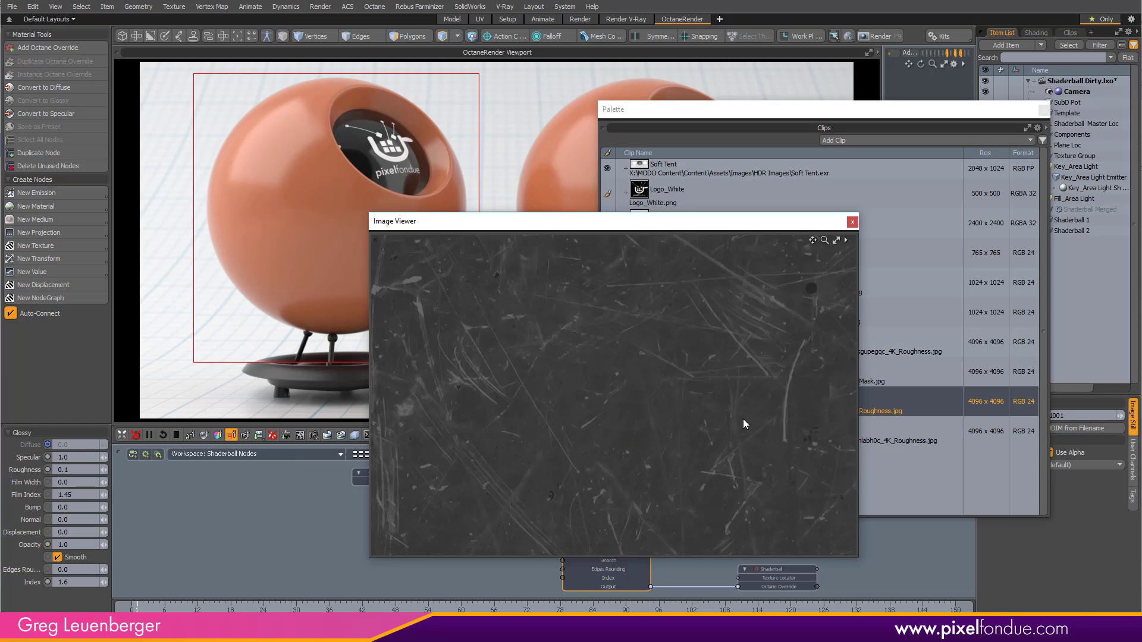
drag(572, 427, 483, 309)
scroll(670, 401, up, 2)
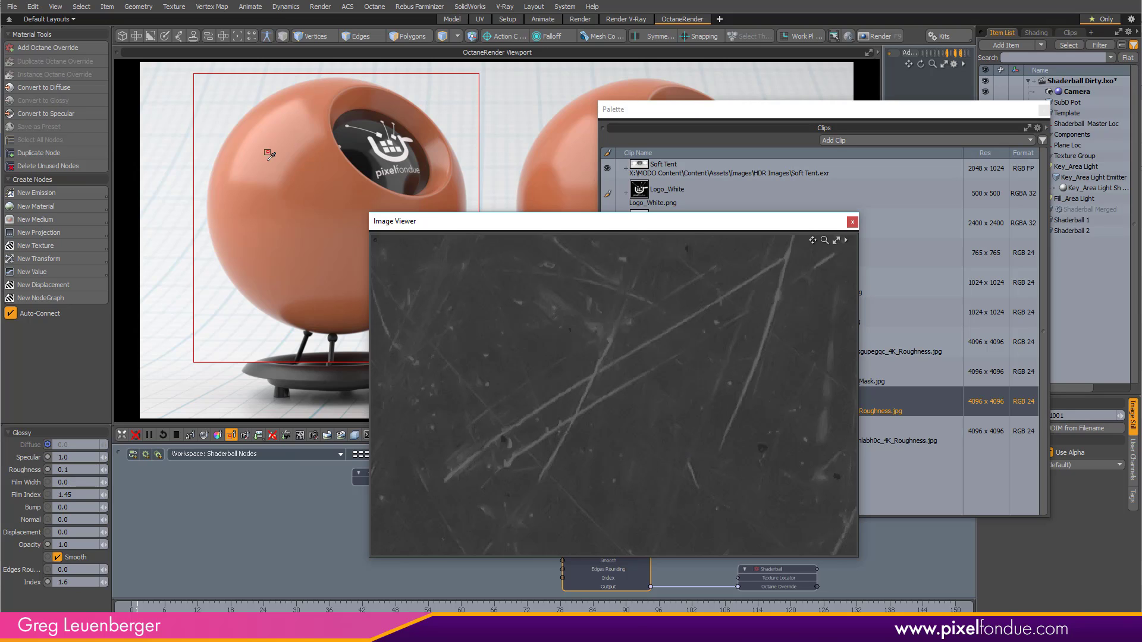
drag(790, 227, 620, 313)
click(678, 310)
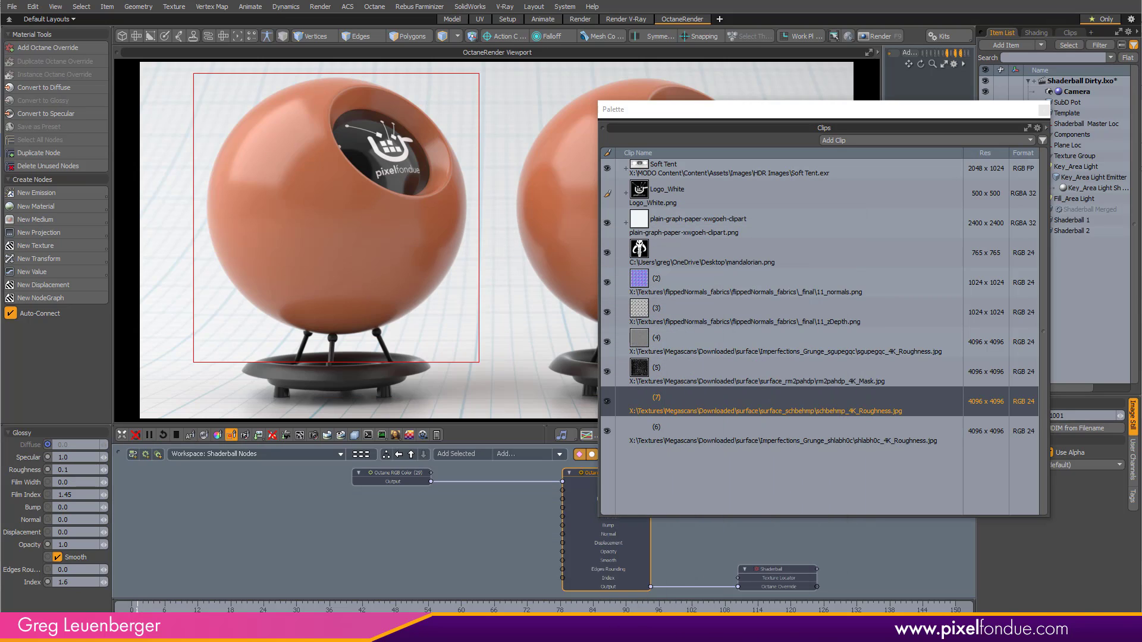
Add the schbehmp_4K_Roughness clip to the node workspace and create a Greyscale Image texture on the glossy material's Roughness channel
drag(683, 408, 236, 543)
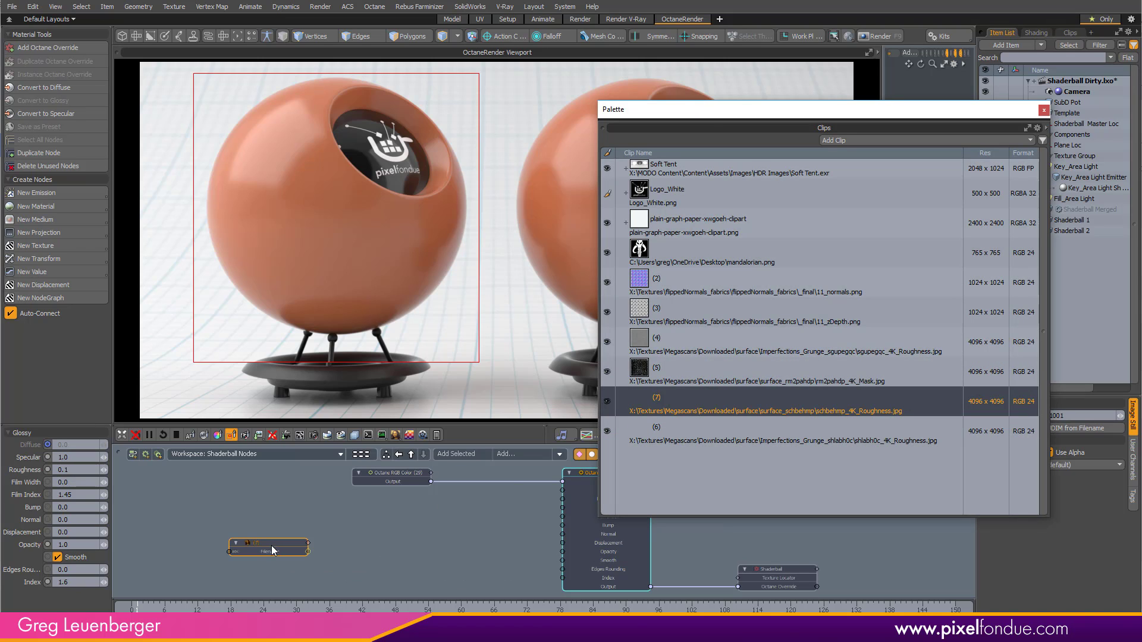
scroll(548, 543, up, 5)
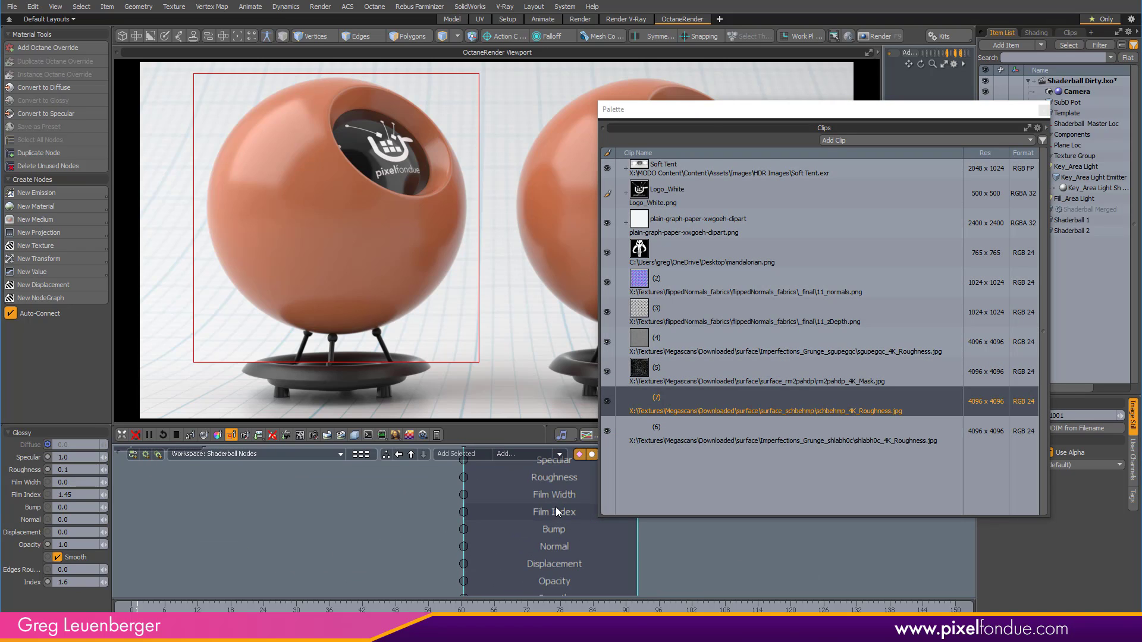
alt+drag(555, 485, 553, 525)
click(553, 520)
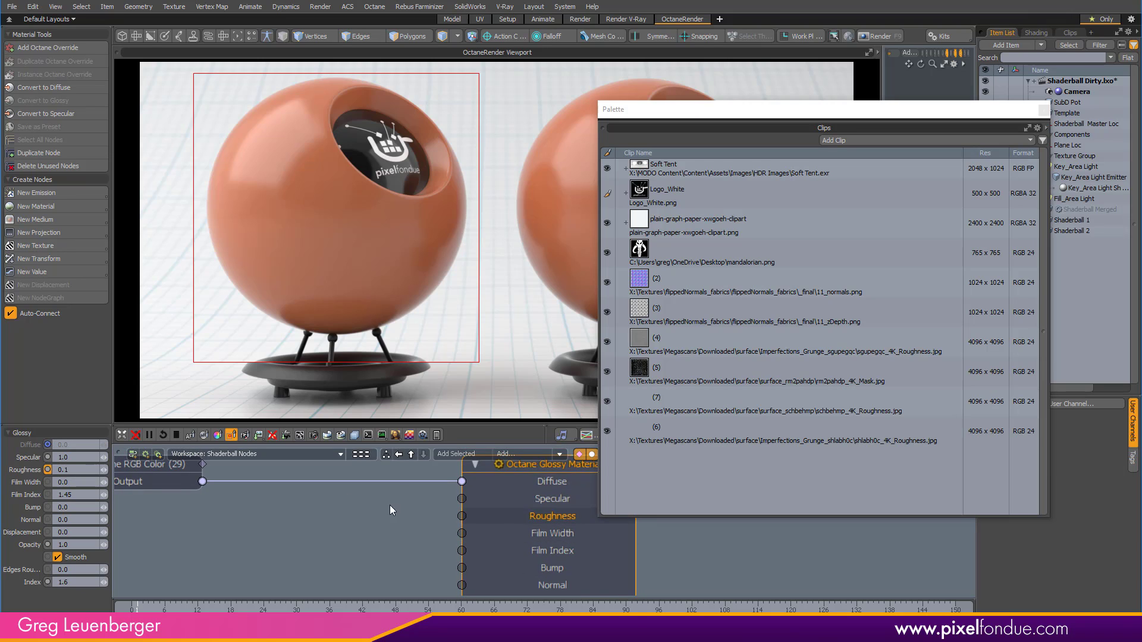
click(52, 247)
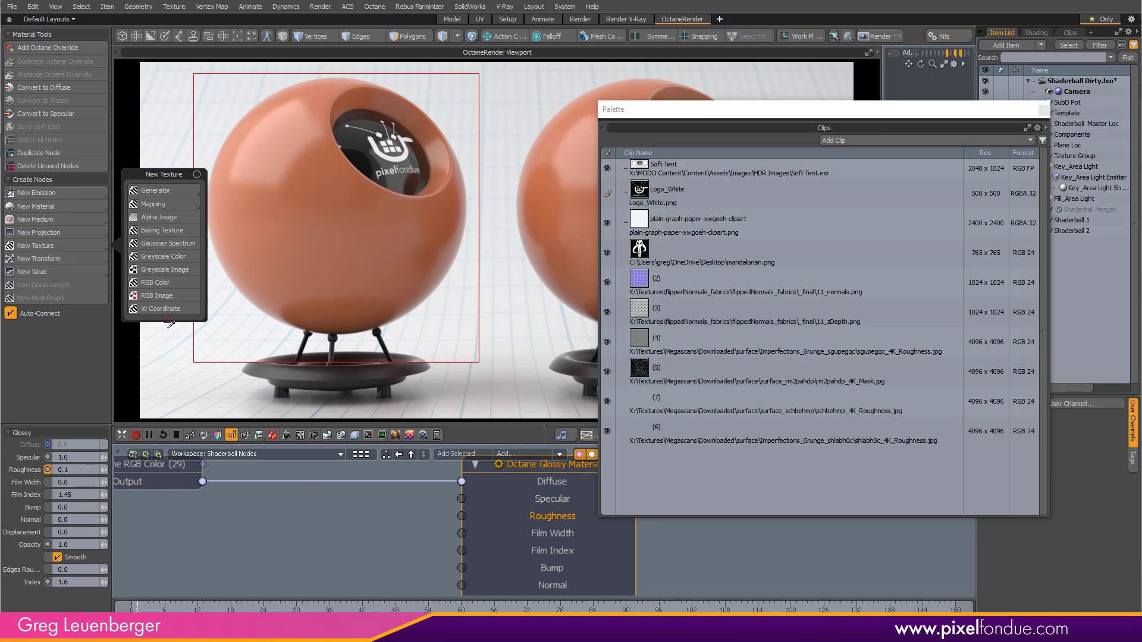
click(171, 270)
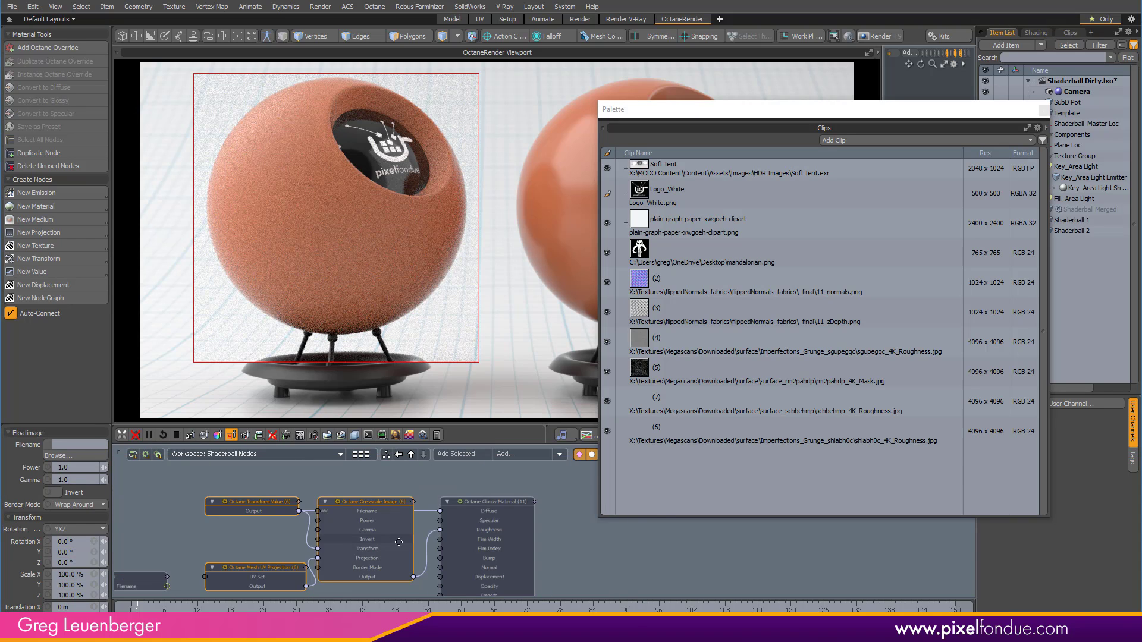
Spread the new greyscale texture nodes and the clip node apart, and move the clips palette clear of the node workspace
drag(509, 480, 453, 554)
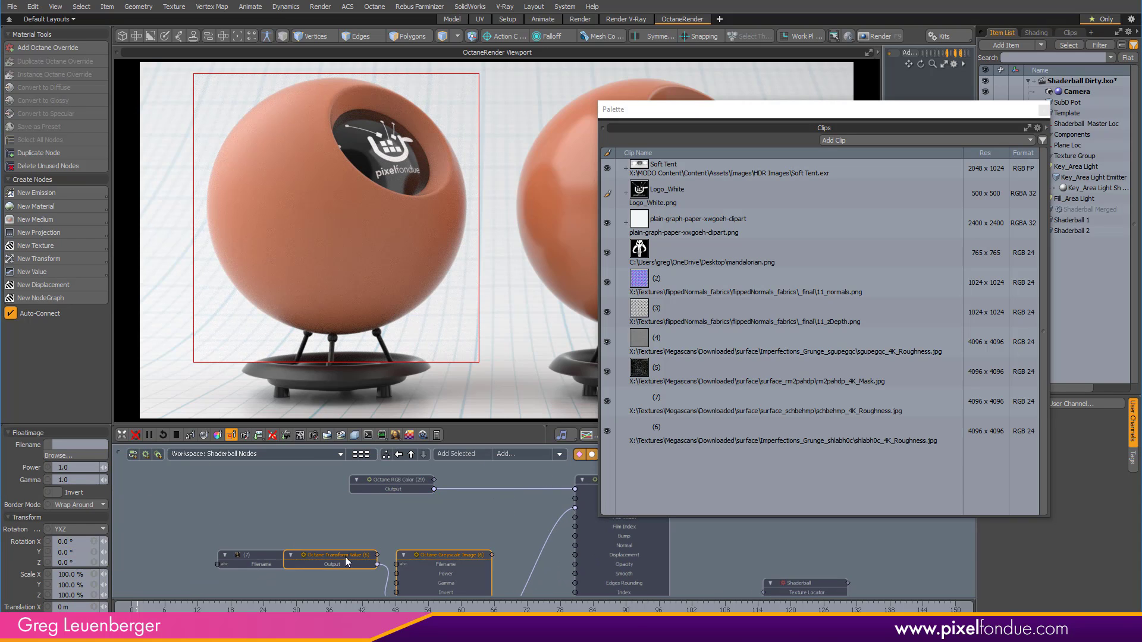
drag(248, 555, 285, 516)
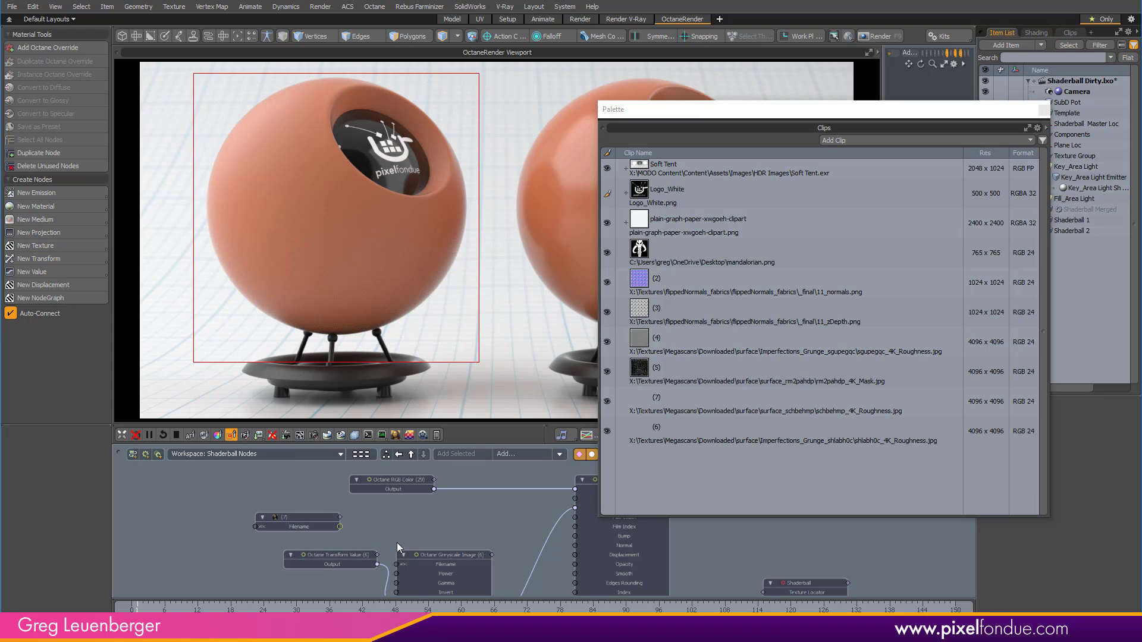
drag(731, 111, 1141, 230)
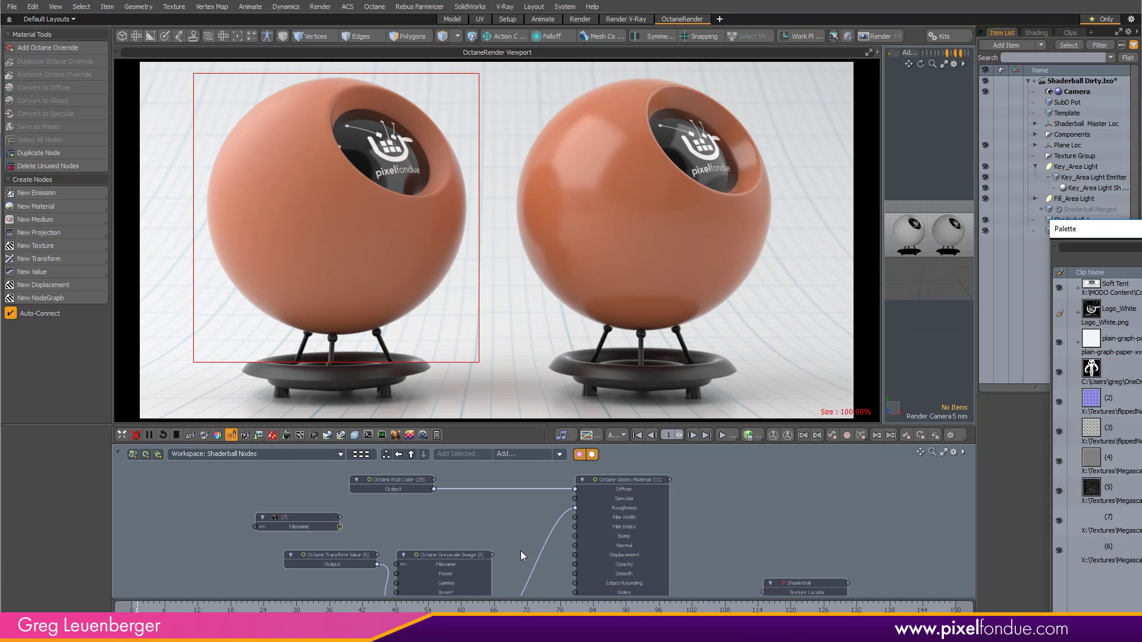
Connect the Filename output of clip node (7) to the Filename input of the Octane Greyscale Image node
scroll(423, 554, up, 3)
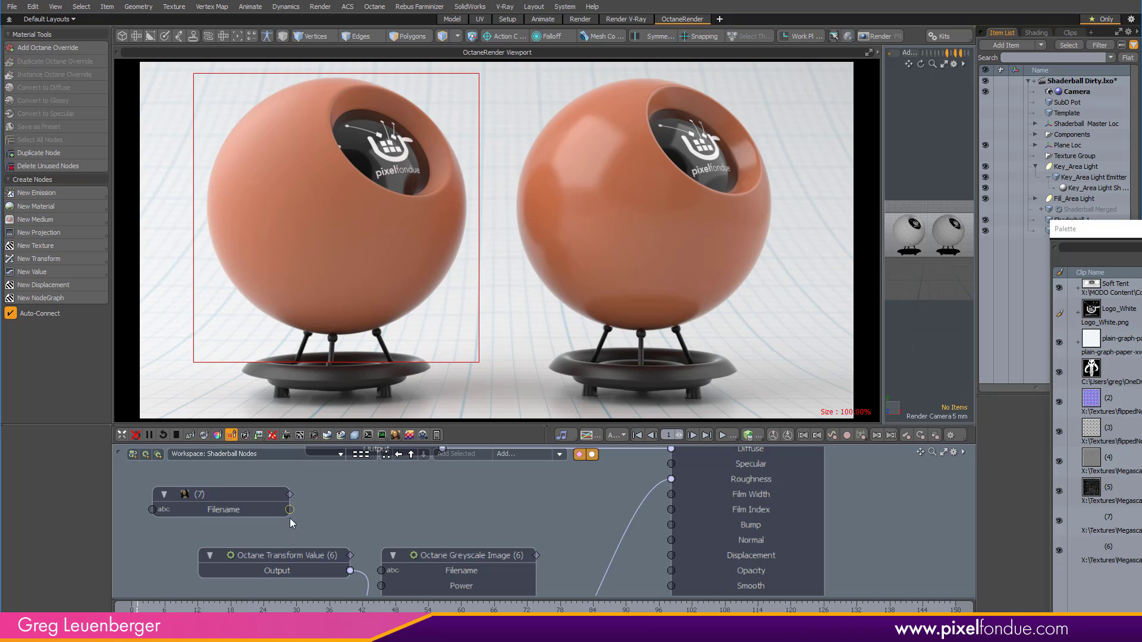
drag(289, 509, 265, 509)
drag(1141, 146, 515, 139)
drag(706, 142, 440, 641)
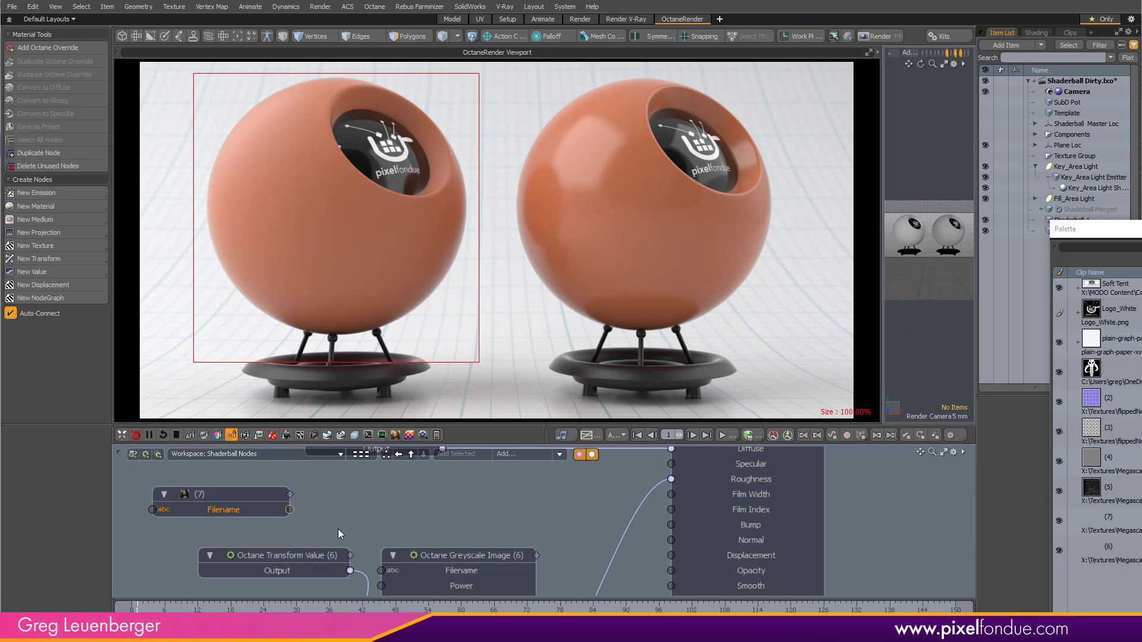
drag(290, 510, 418, 598)
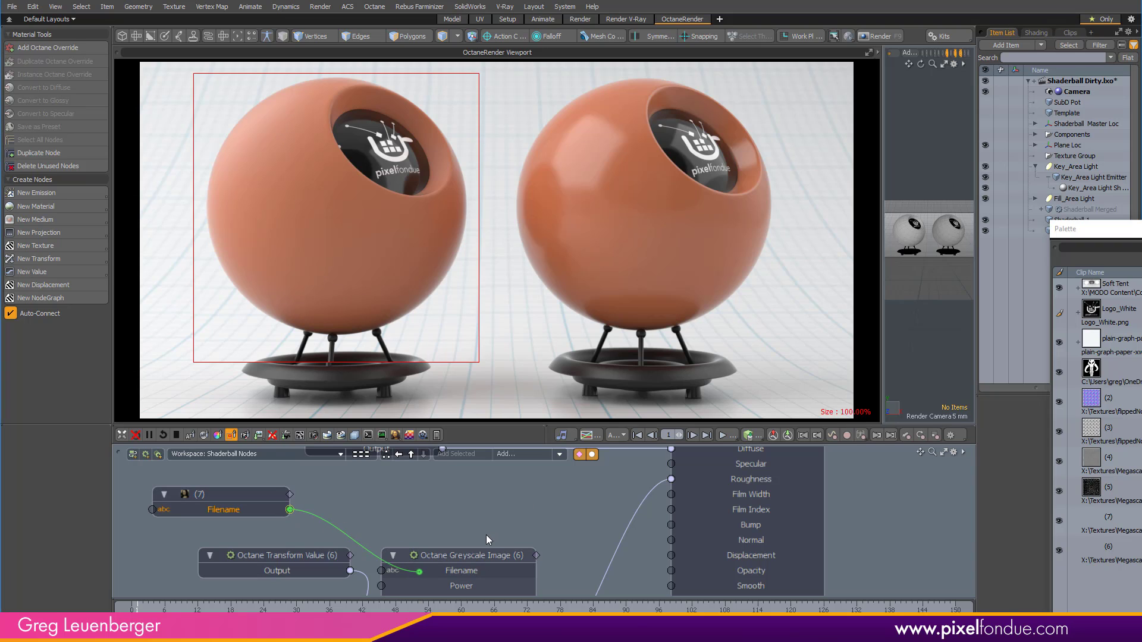
drag(486, 534, 482, 535)
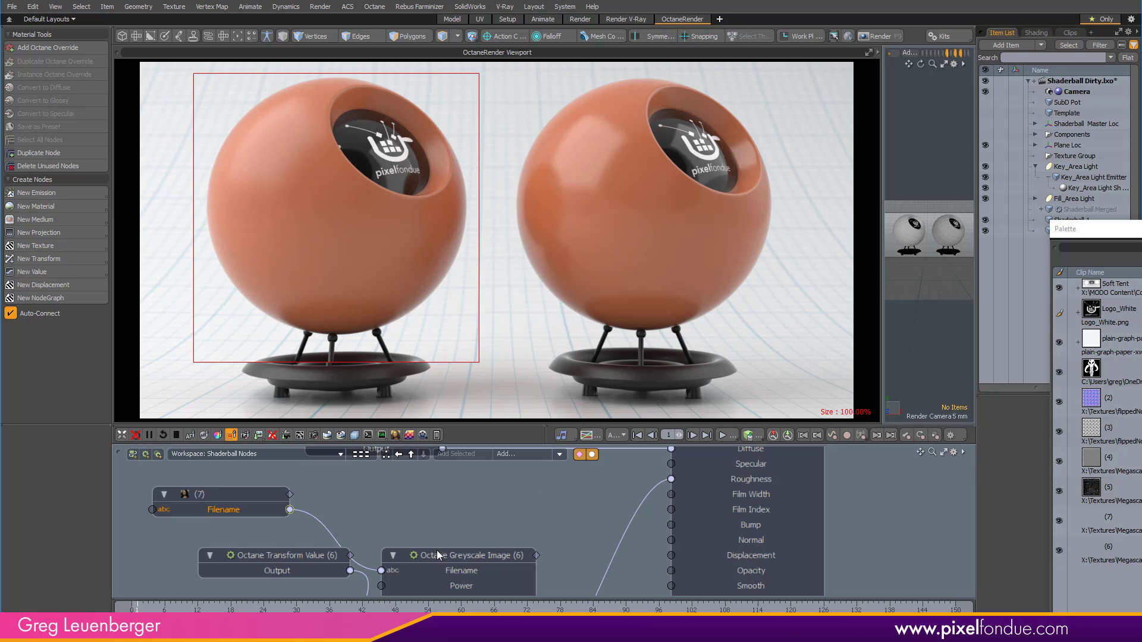
Check the scratches in the close-up camera view at frame 10, view the camera's keyframes, and return to frame 0
click(192, 609)
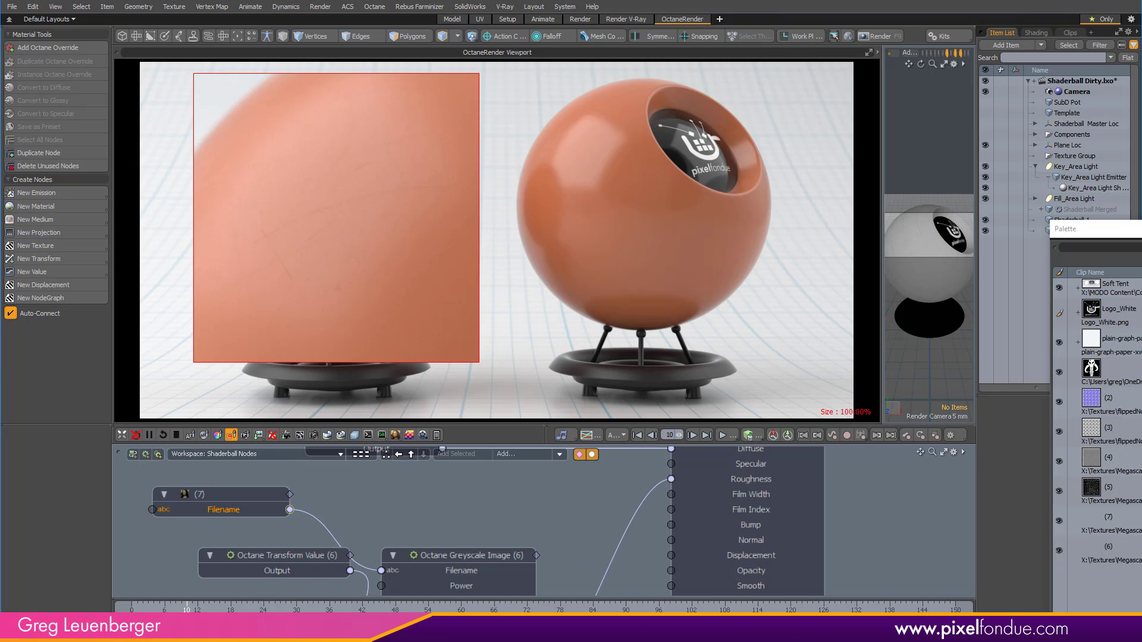
click(1076, 91)
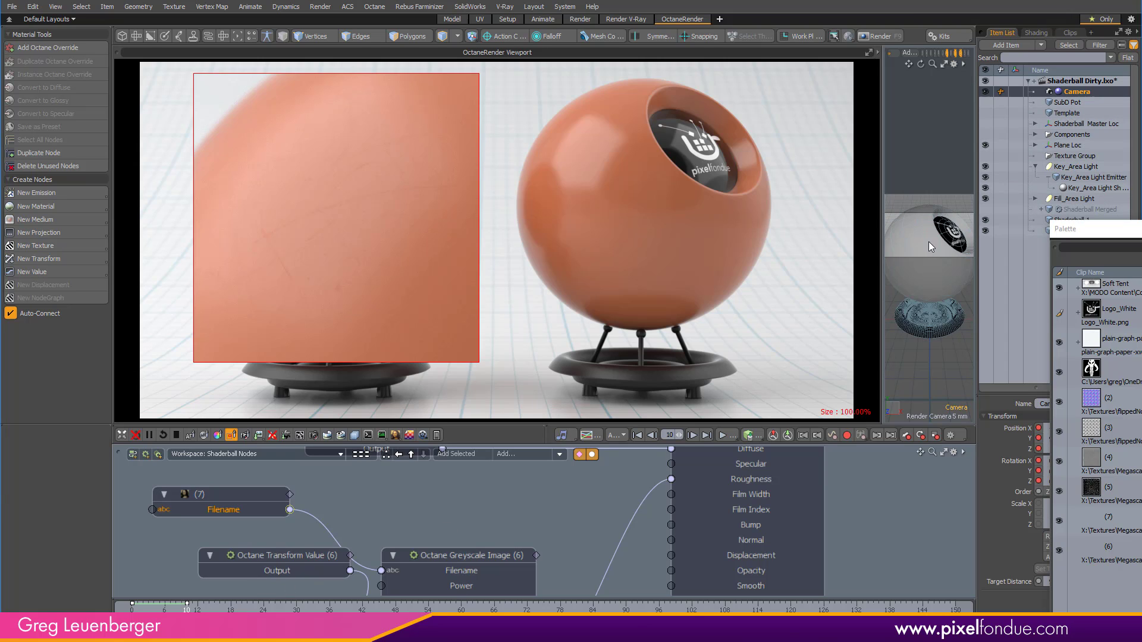
click(1064, 81)
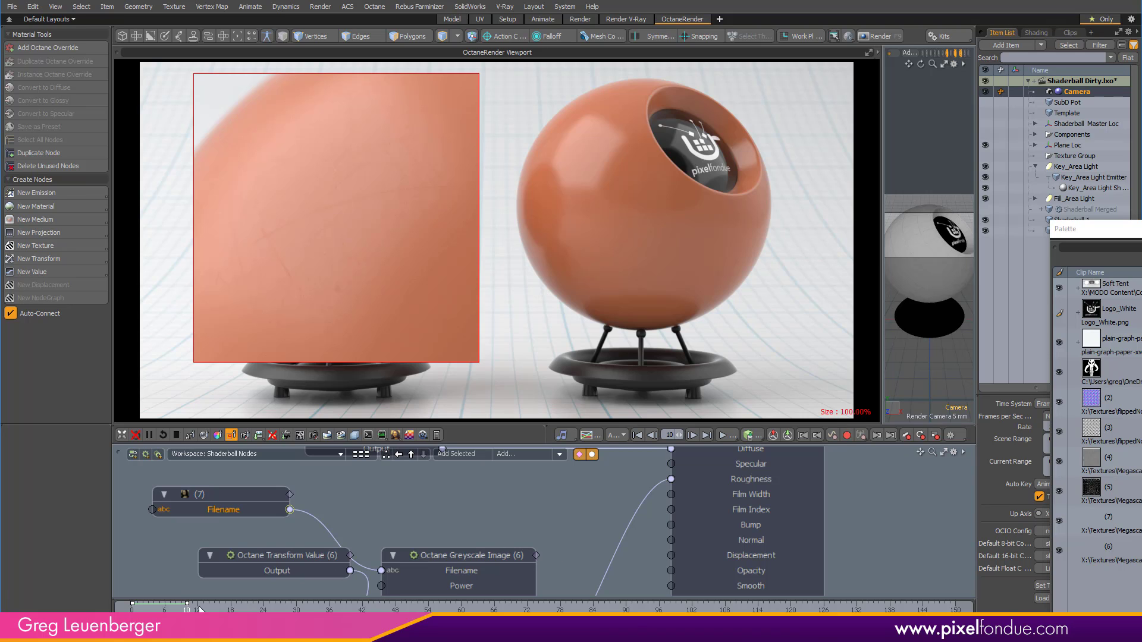
drag(186, 607, 132, 607)
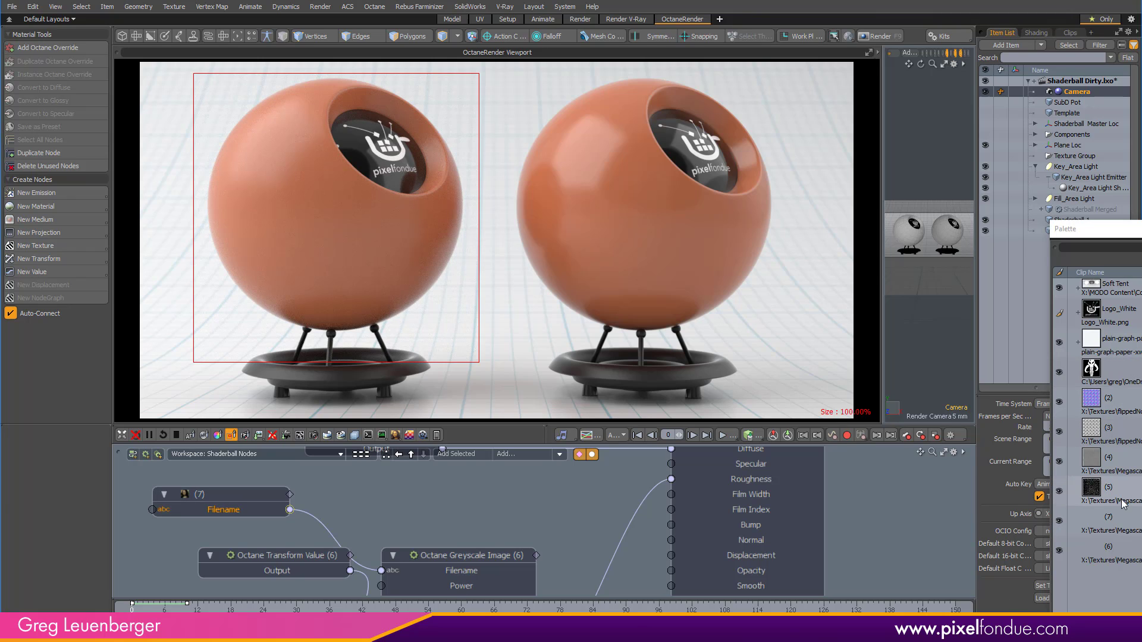
Inspect the rm2pahdp_4K_Mask clip up close in the image viewer and close the viewer
click(1099, 498)
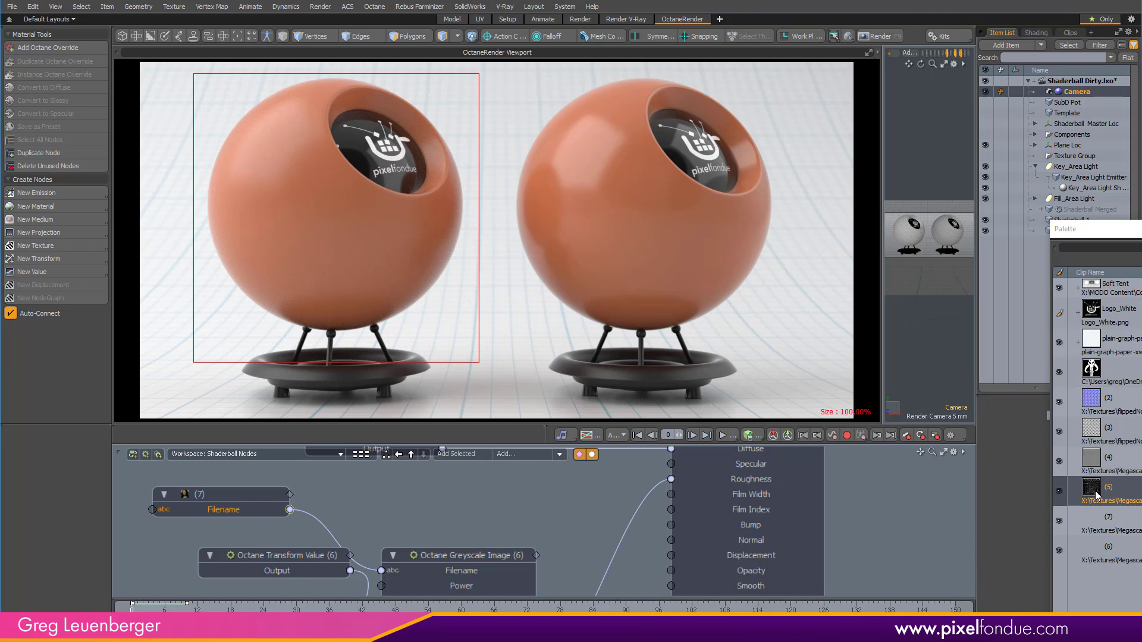
double_click(1096, 499)
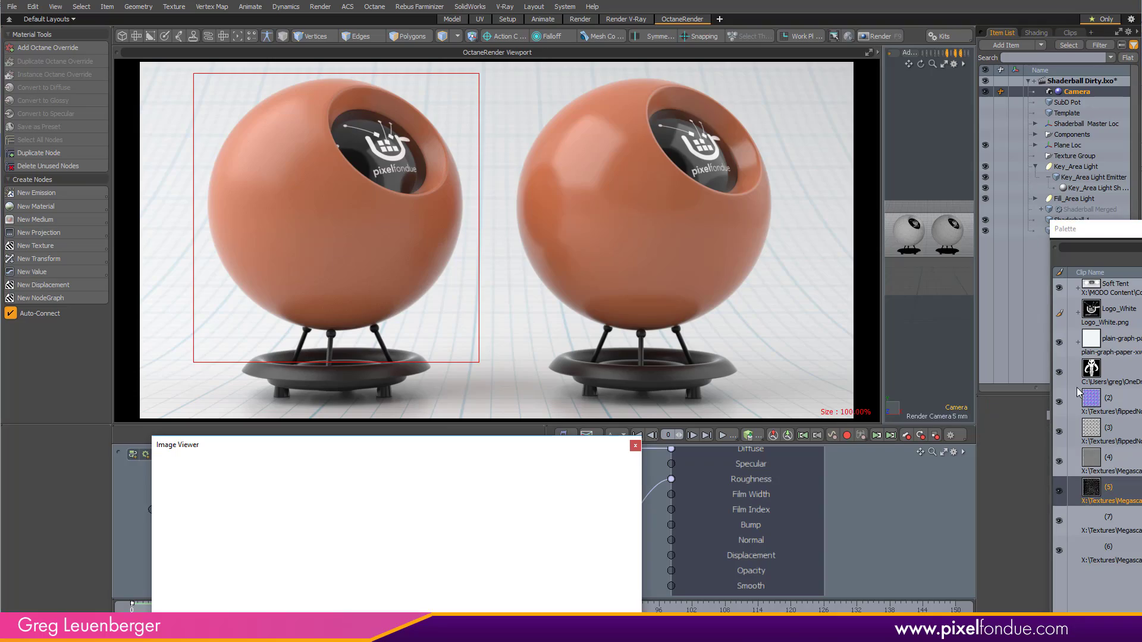
drag(435, 451, 536, 122)
scroll(522, 240, up, 5)
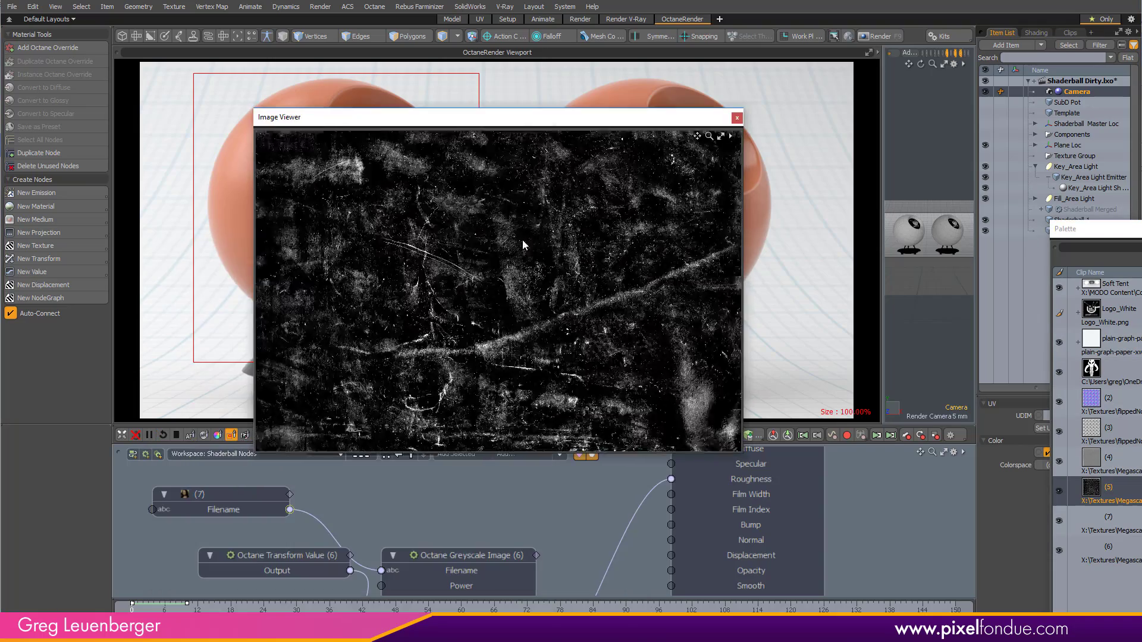
scroll(487, 264, down, 5)
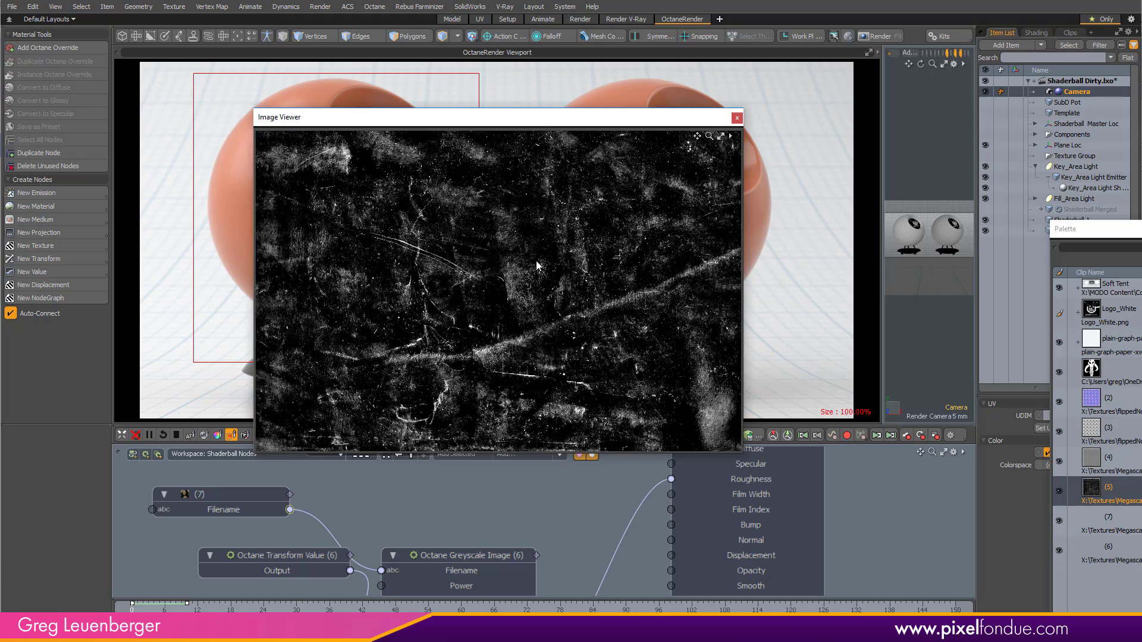
click(736, 121)
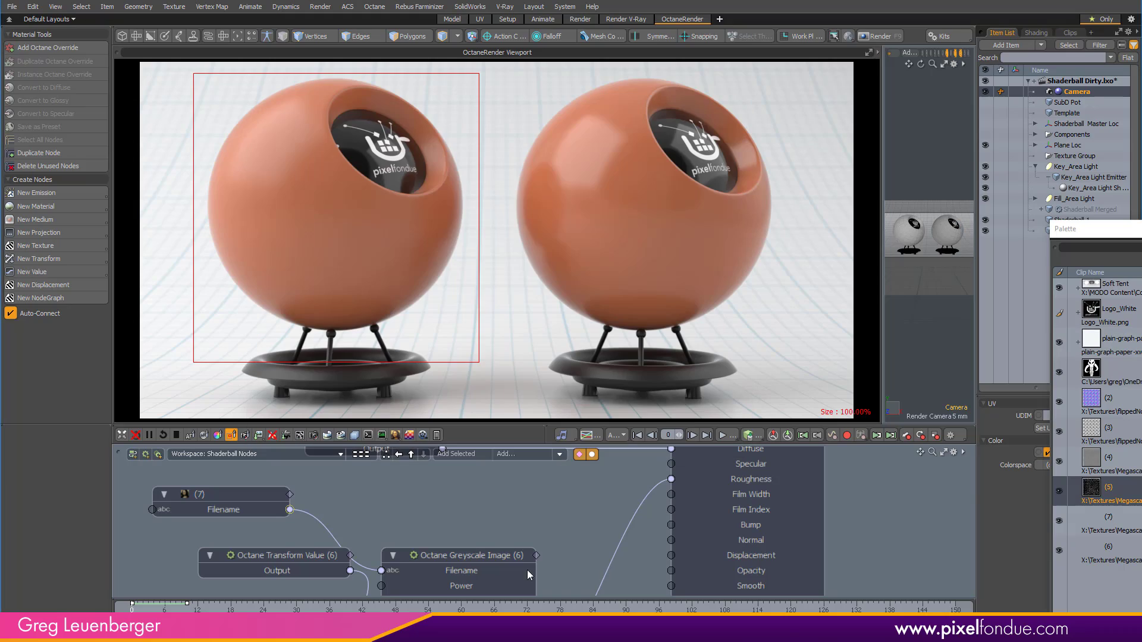
Add the rm2pahdp_4K_Mask clip to the node workspace just below clip node (7)
scroll(527, 570, down, 3)
drag(440, 540, 399, 572)
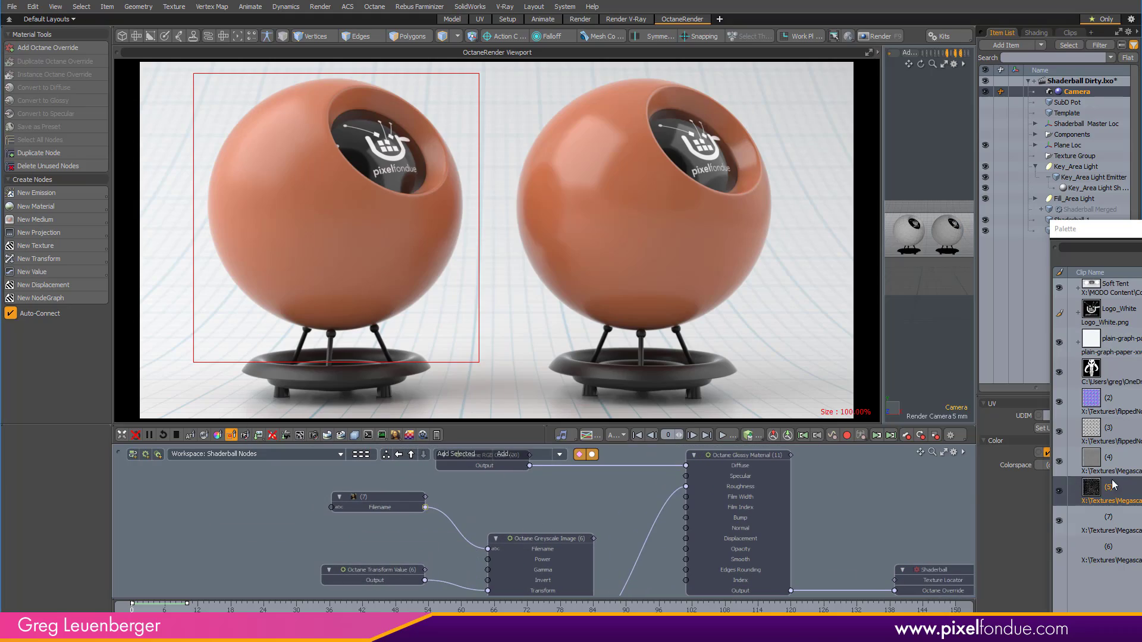
drag(1090, 489, 310, 527)
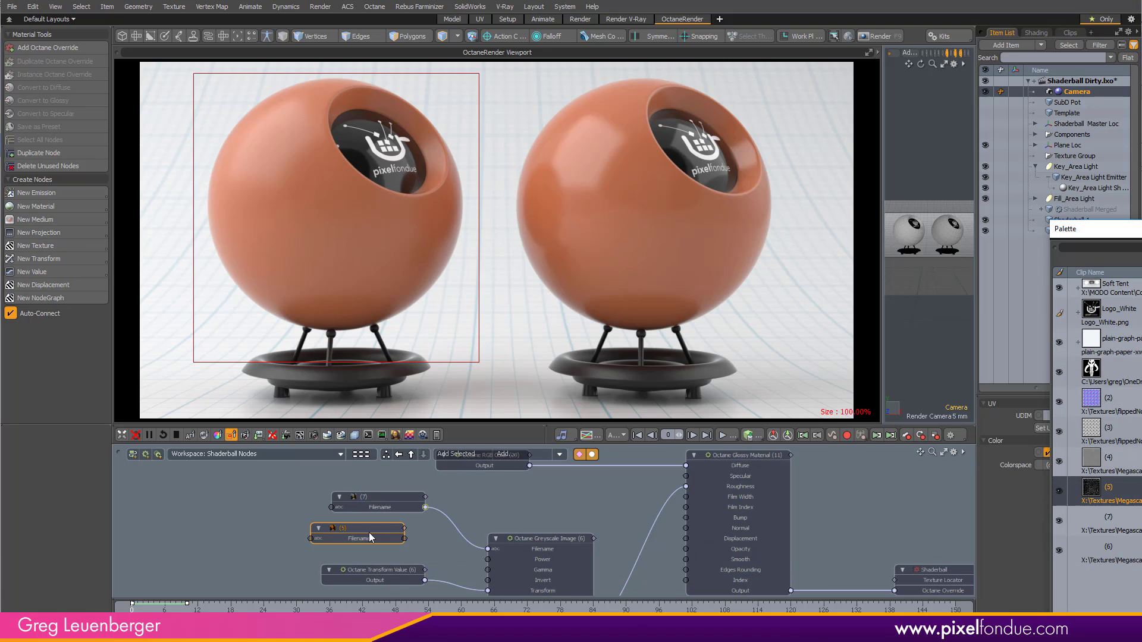
click(457, 531)
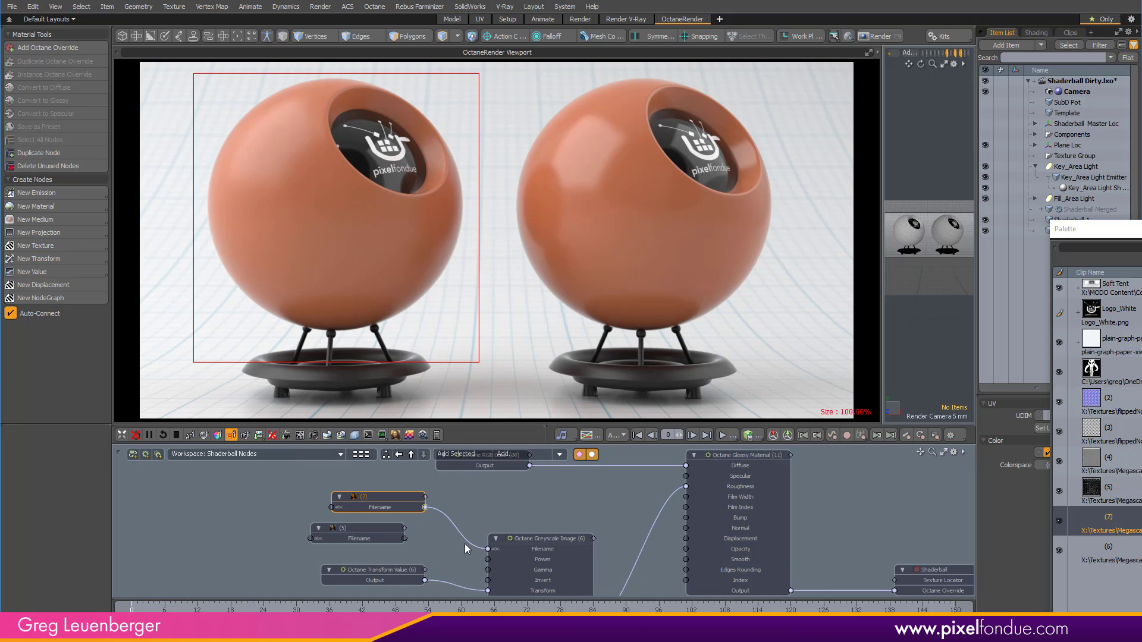
Feed clip (5) into the Octane Greyscale Image node's Filename and move its material link from Roughness to Diffuse to preview the mask
drag(405, 538, 488, 549)
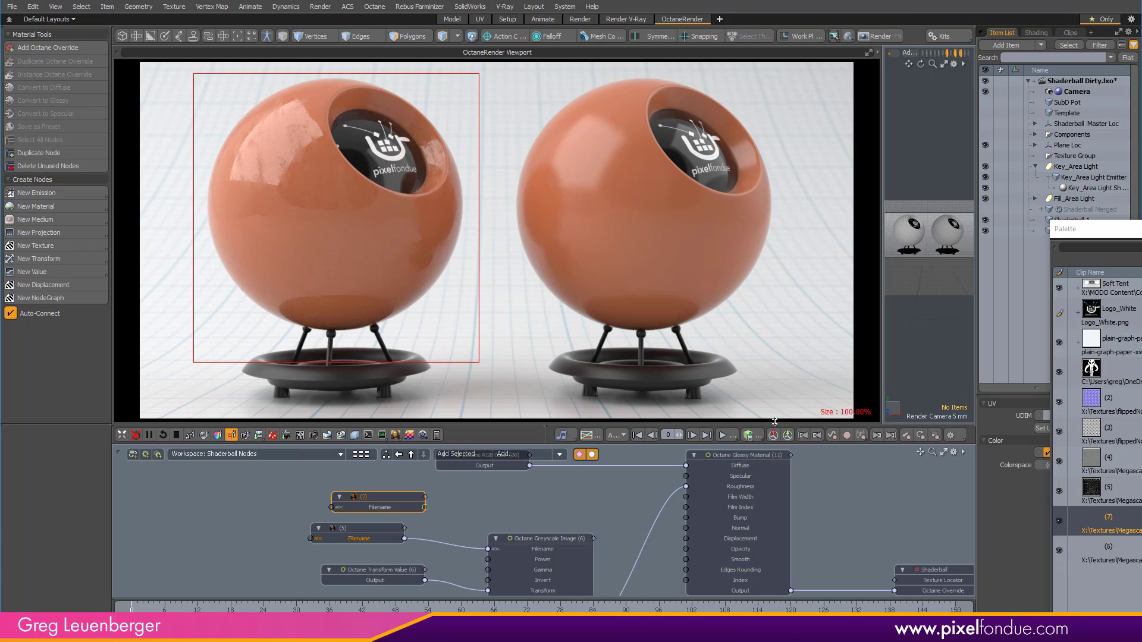
click(743, 476)
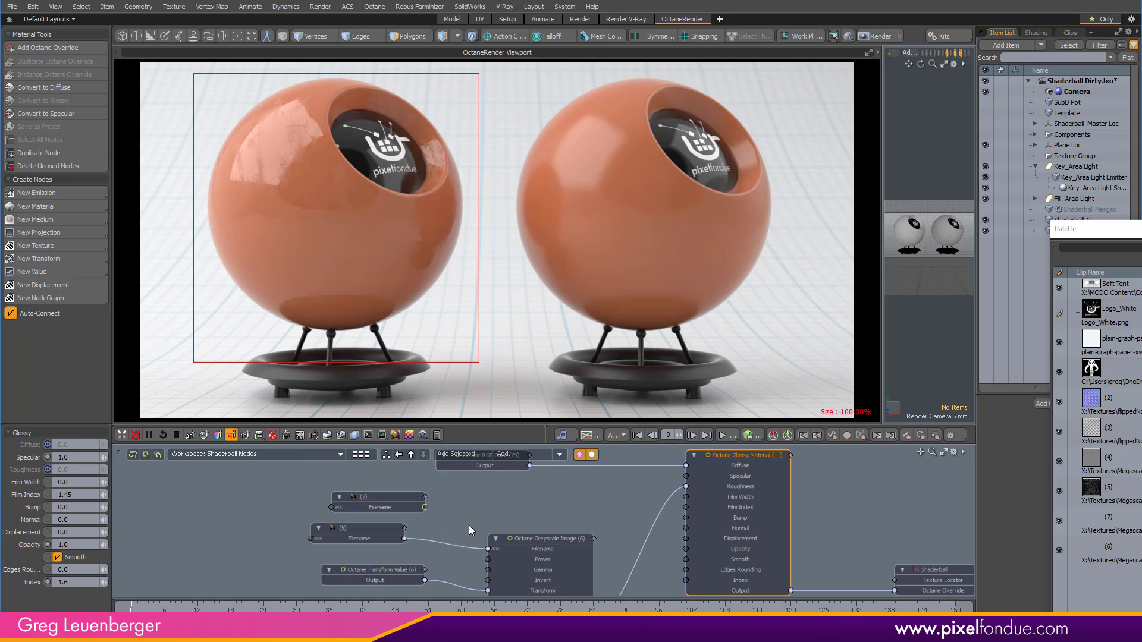
drag(672, 492, 705, 467)
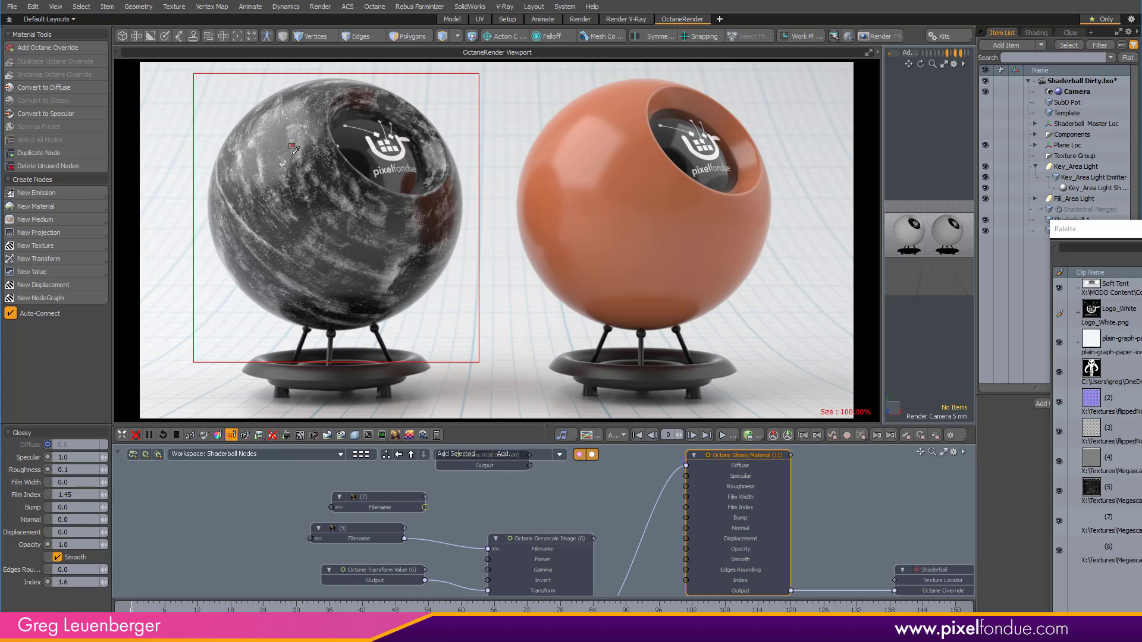
Move the greyscale image link back to the glossy material's Roughness and reconnect the Octane RGB Color output to Diffuse
mouse_move(685, 466)
mouse_down()
mouse_move(664, 494)
mouse_move(685, 486)
mouse_up()
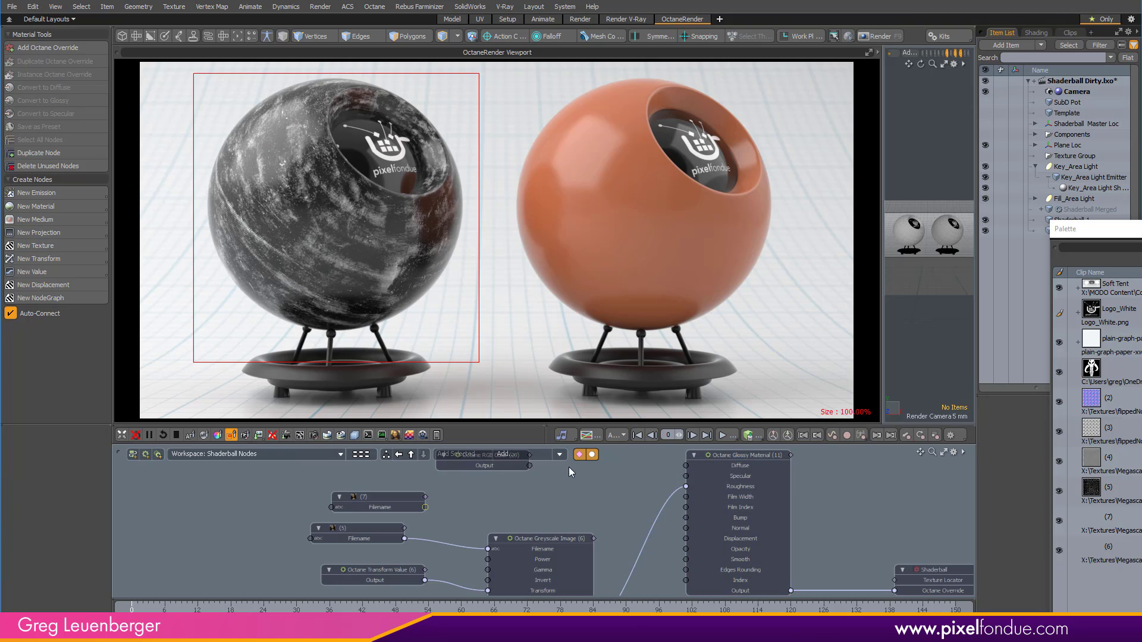
drag(529, 465, 685, 466)
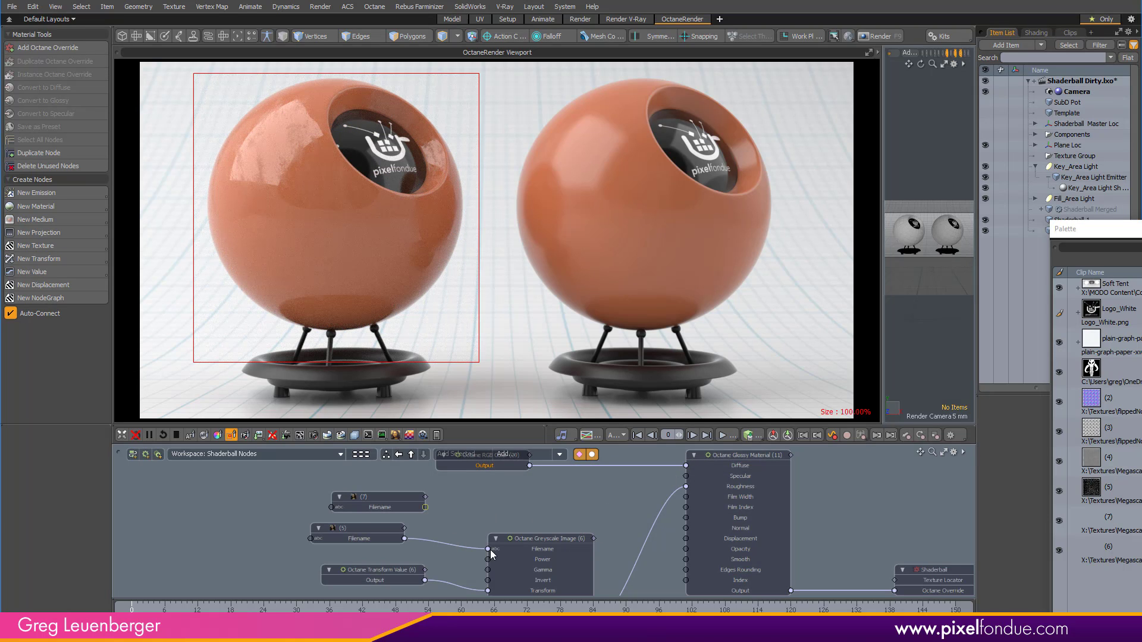
Reconnect clip (7) to the Filename input of the Octane Greyscale Image node and move clip node (5) out of the way
drag(424, 507, 509, 548)
drag(362, 535, 236, 536)
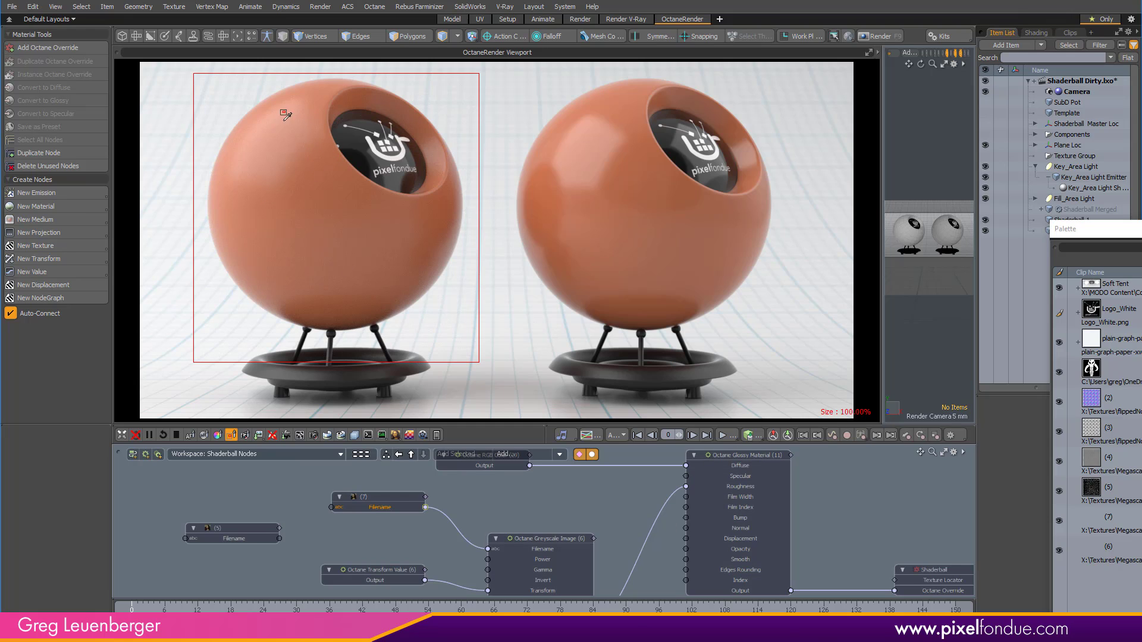
Spread out the Octane Transform Value, Mesh UV Projection and clip (5) nodes farther from the Greyscale Image node
scroll(493, 535, down, 3)
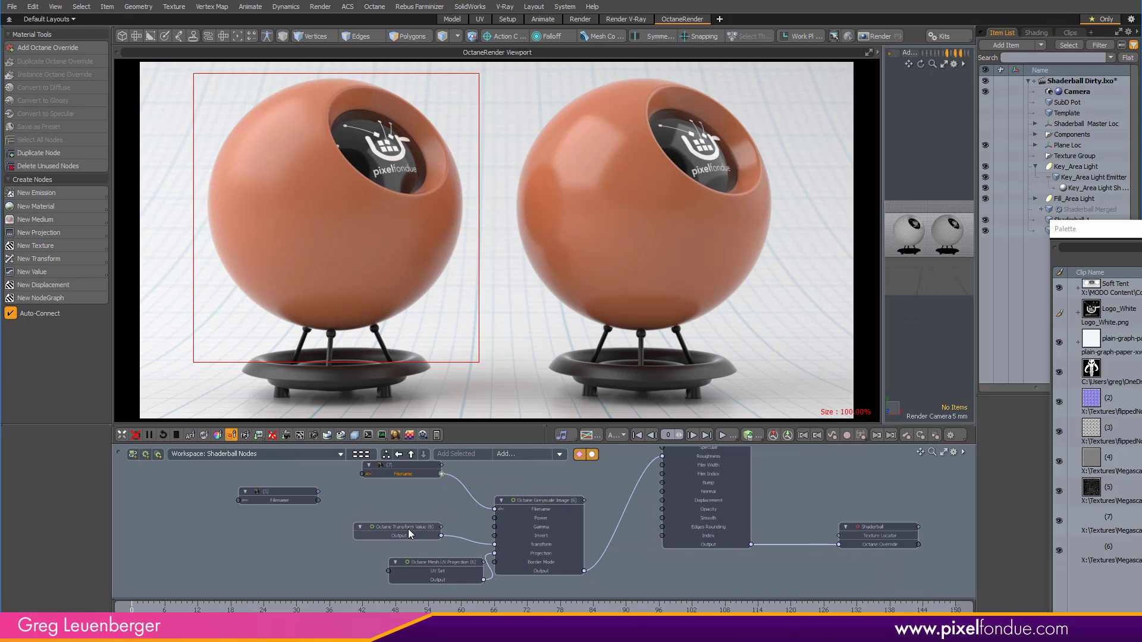
drag(408, 529, 355, 529)
drag(452, 569, 358, 577)
click(288, 493)
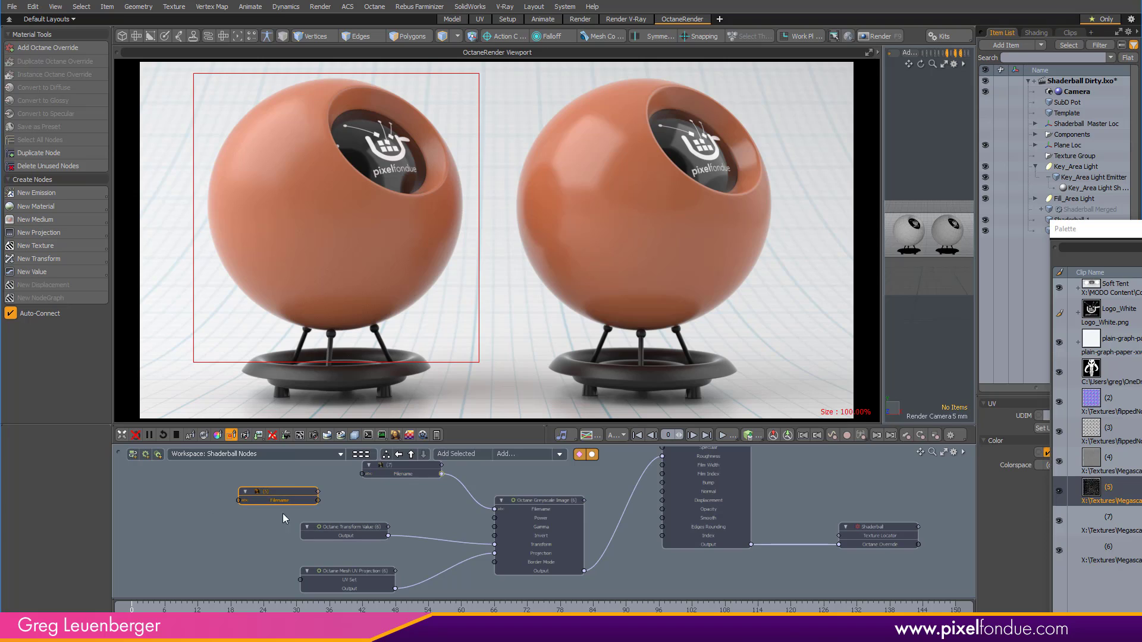
drag(259, 500, 153, 509)
Connect the Octane Greyscale Image output to the glossy material's Bump input while keeping its Roughness connection
alt+drag(444, 536, 477, 555)
ctrl+alt+drag(478, 556, 405, 555)
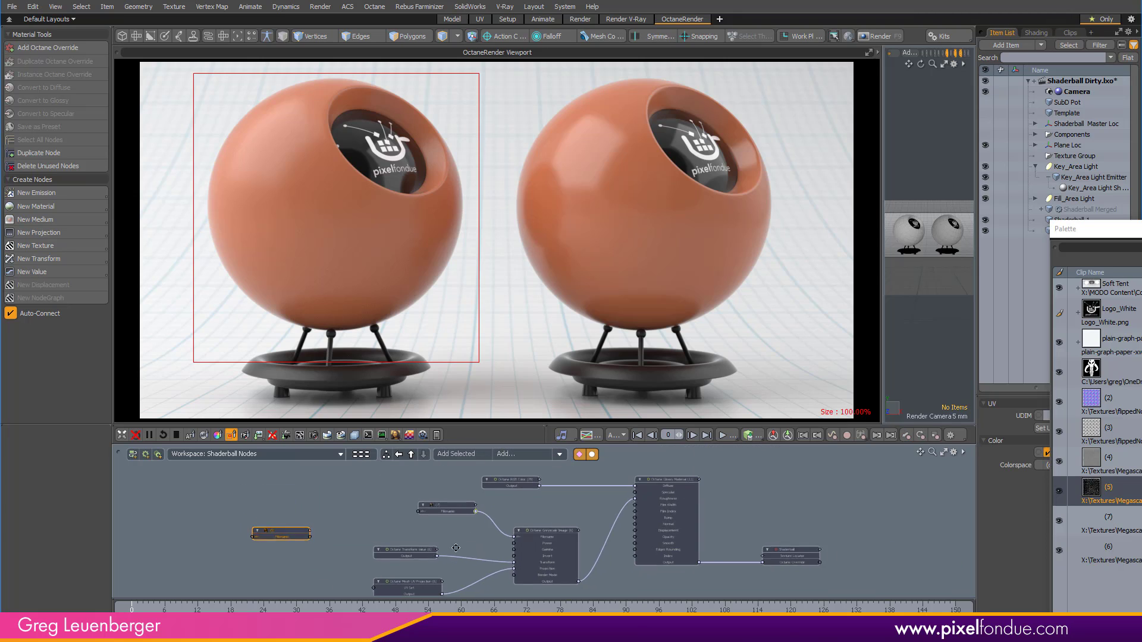
alt+drag(551, 534, 505, 522)
ctrl+alt+drag(505, 523, 553, 546)
scroll(553, 547, up, 1)
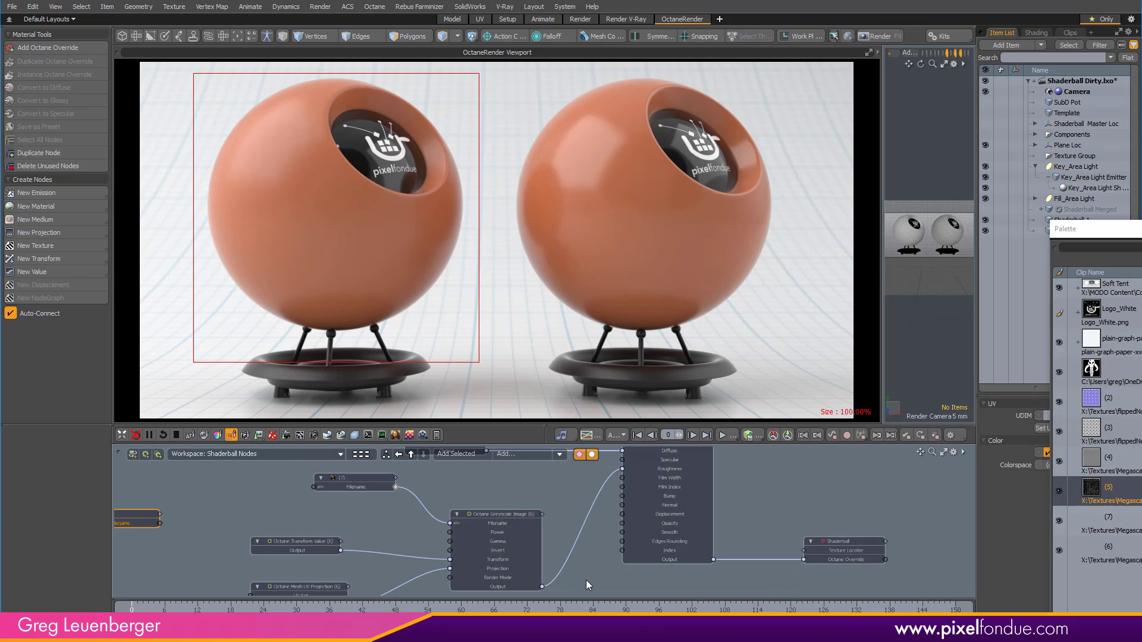
alt+drag(572, 581, 543, 573)
mouse_move(559, 530)
ctrl+alt+mouse_down()
mouse_move(586, 531)
mouse_move(577, 507)
mouse_move(569, 531)
ctrl+alt+mouse_up()
drag(420, 492, 420, 476)
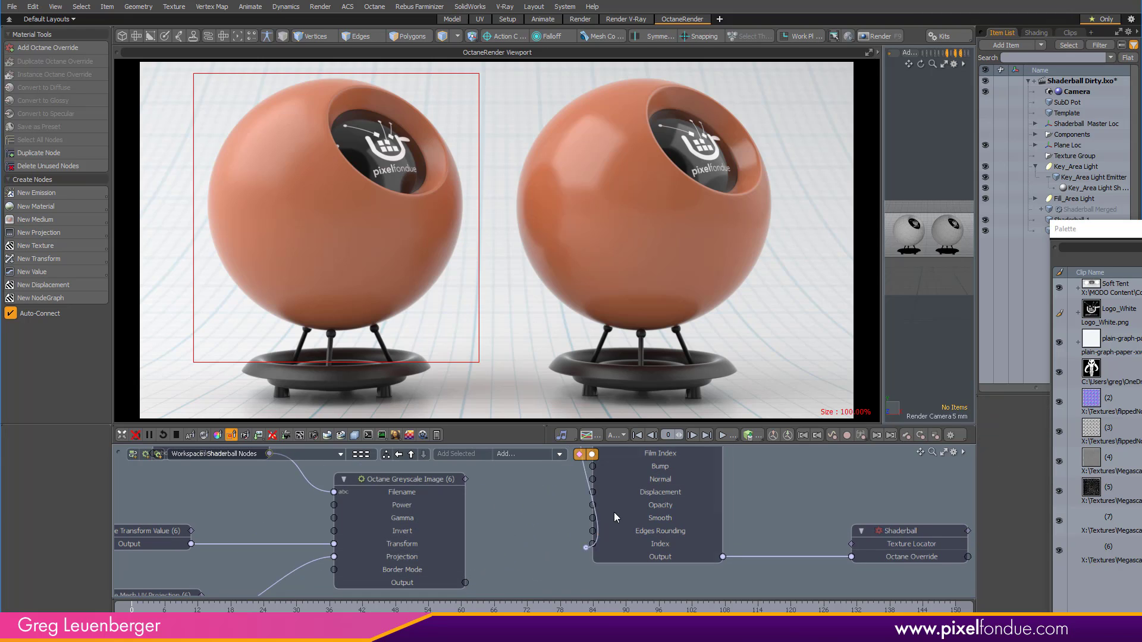
click(465, 585)
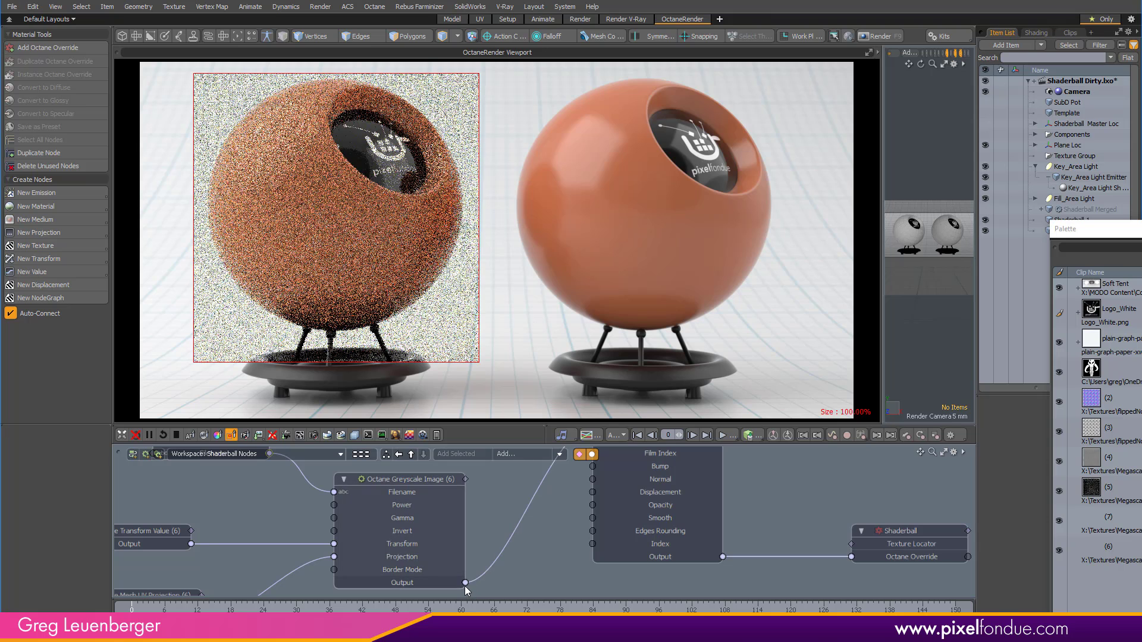
drag(464, 586, 648, 466)
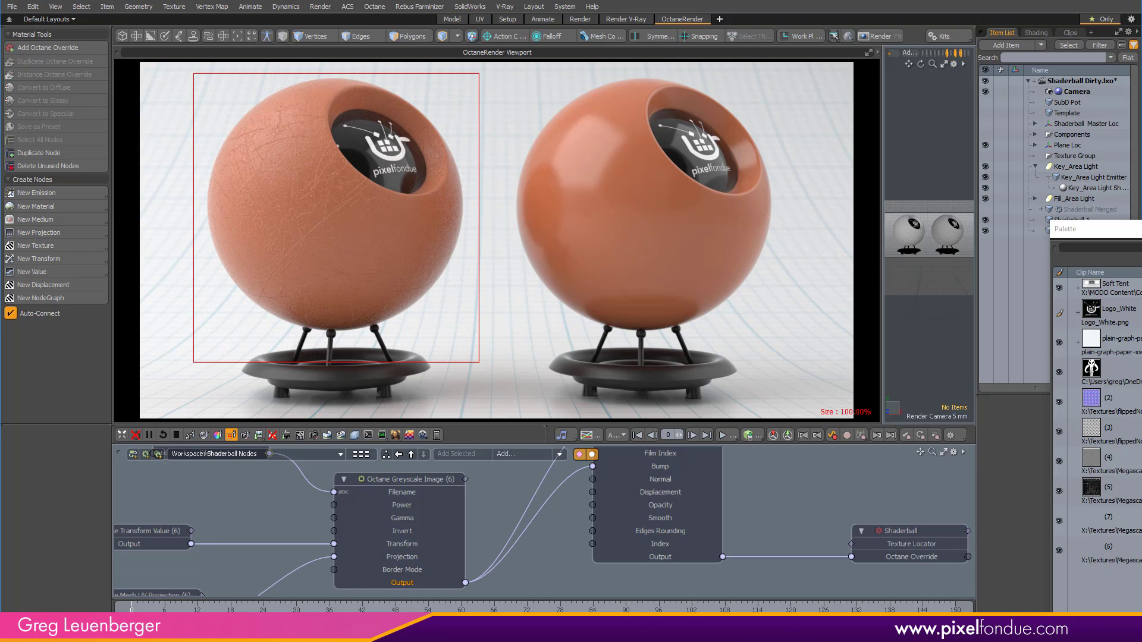
Inspect the scratches of clip (7) up close in the image viewer and close the viewer
double_click(1136, 531)
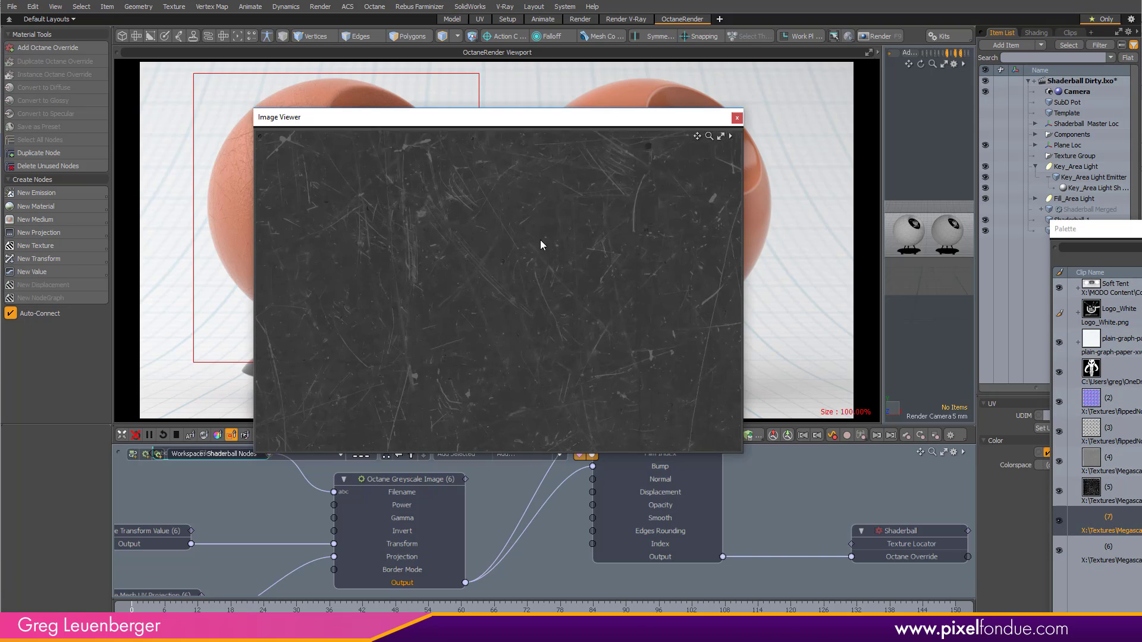
scroll(541, 240, up, 2)
drag(472, 255, 630, 370)
drag(402, 285, 324, 361)
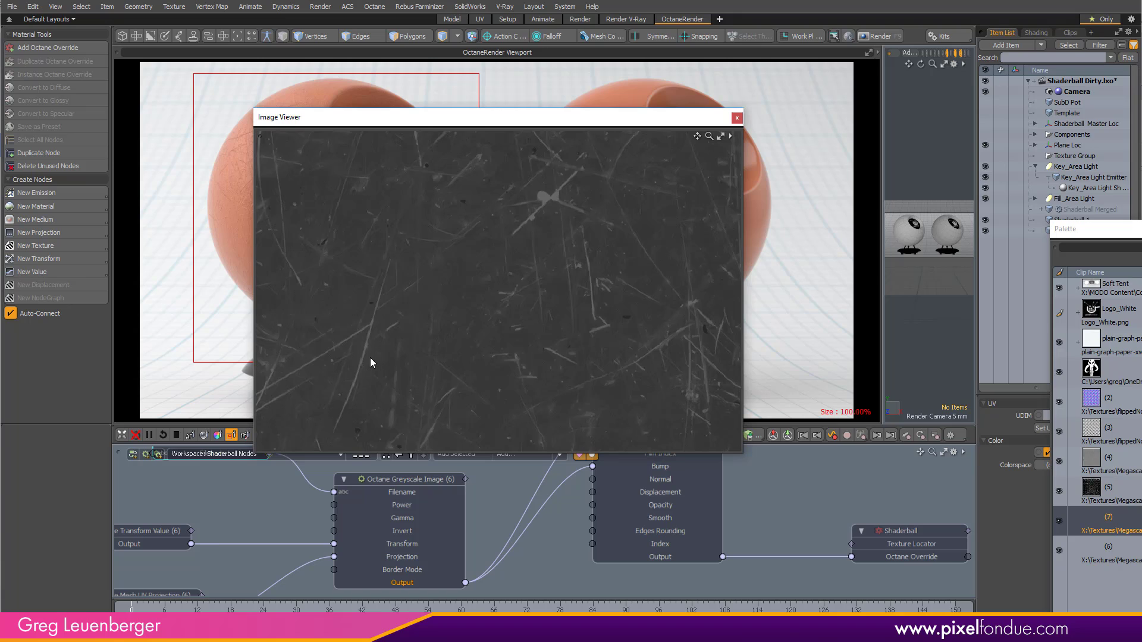
click(735, 118)
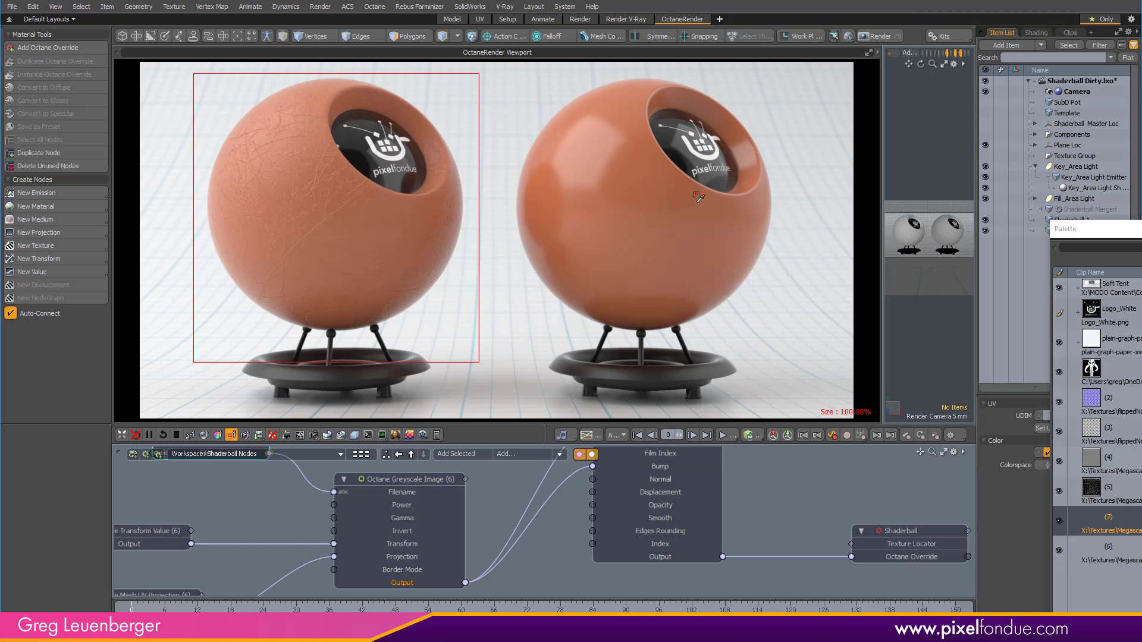
Select the Greyscale Image node with its clip, transform and projection nodes and shift them away from the glossy material
scroll(465, 539, down, 3)
alt+drag(466, 539, 468, 536)
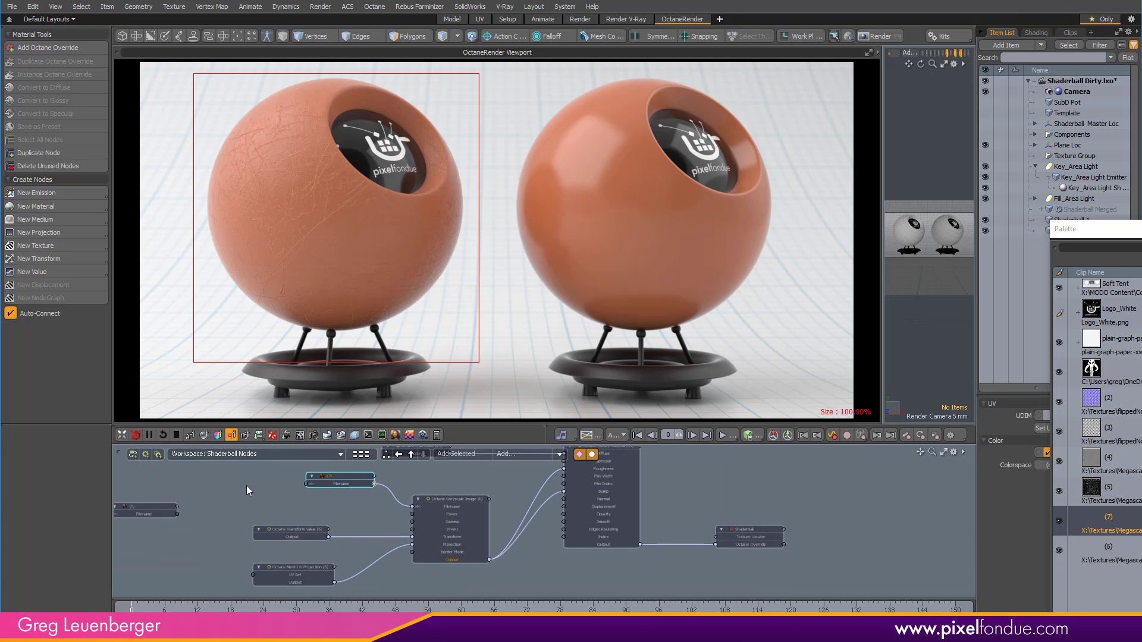
drag(247, 490, 458, 593)
drag(455, 502, 425, 502)
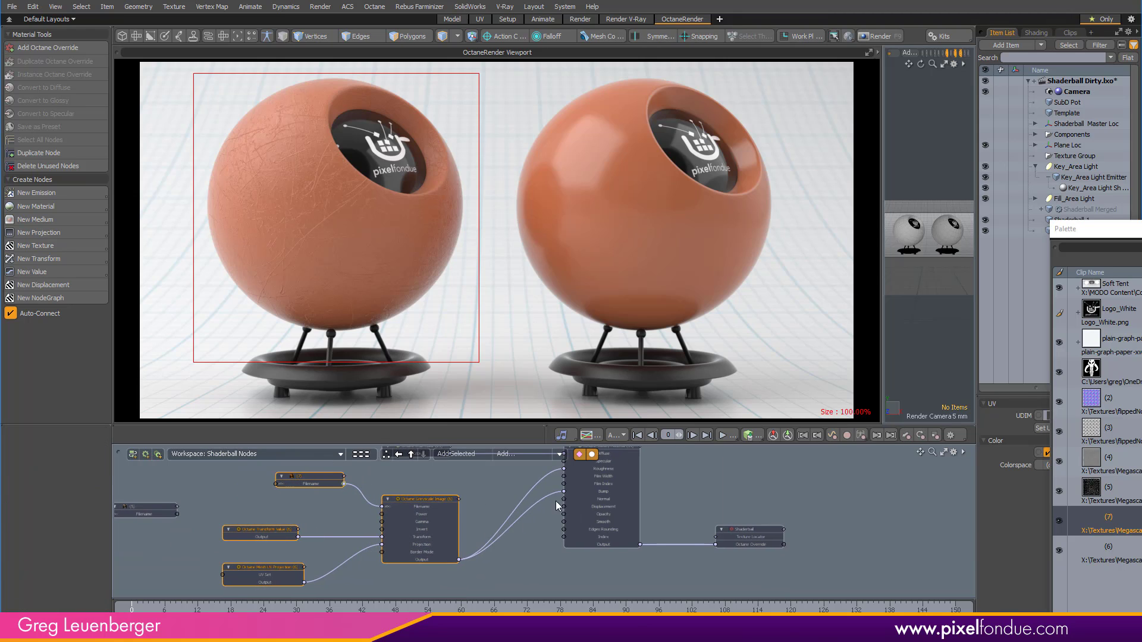
Insert an Octane Color Correction texture node into the link between the Greyscale Image output and the material's Bump input
scroll(532, 513, up, 3)
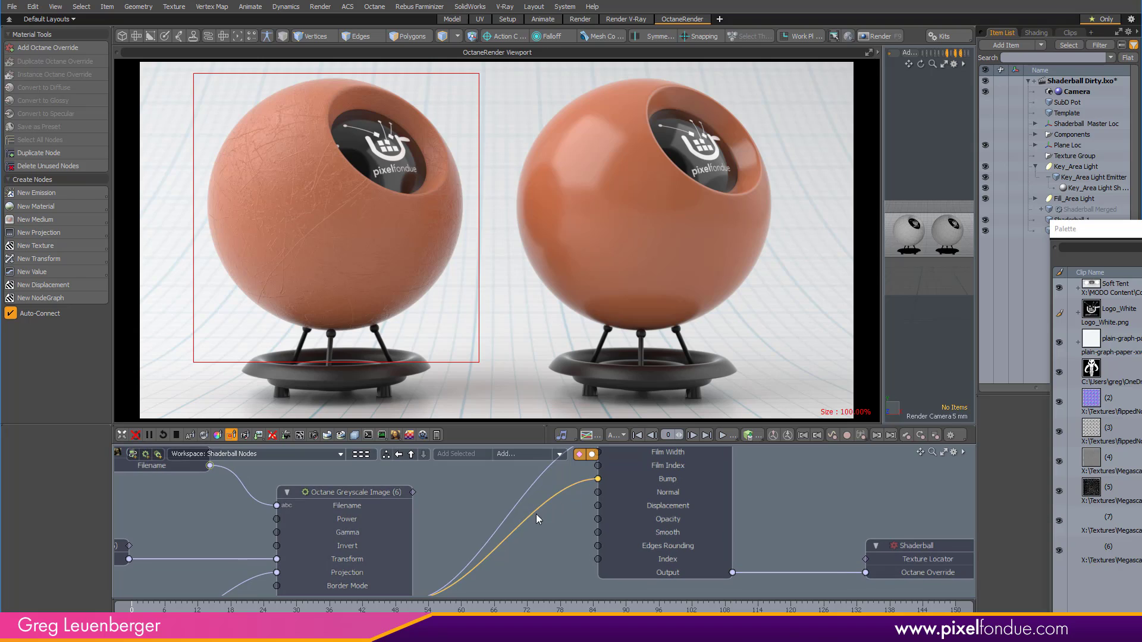
click(59, 247)
click(166, 205)
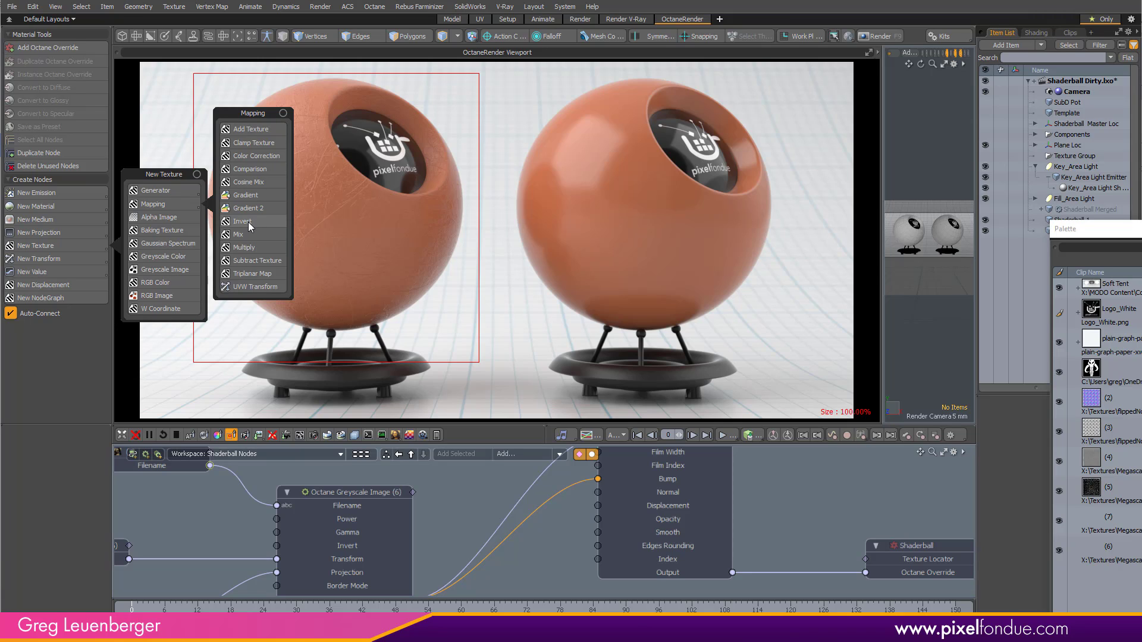
click(259, 154)
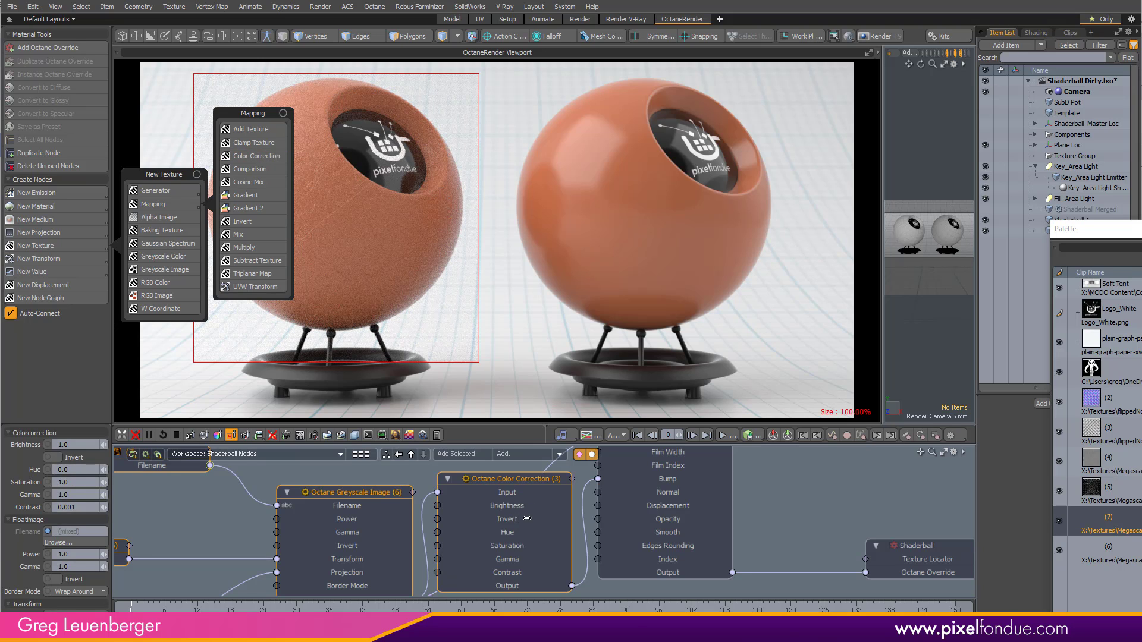
Rearrange the network so the Greyscale Image node sits higher and the Color Correction node lies below the Roughness link
scroll(523, 521, down, 3)
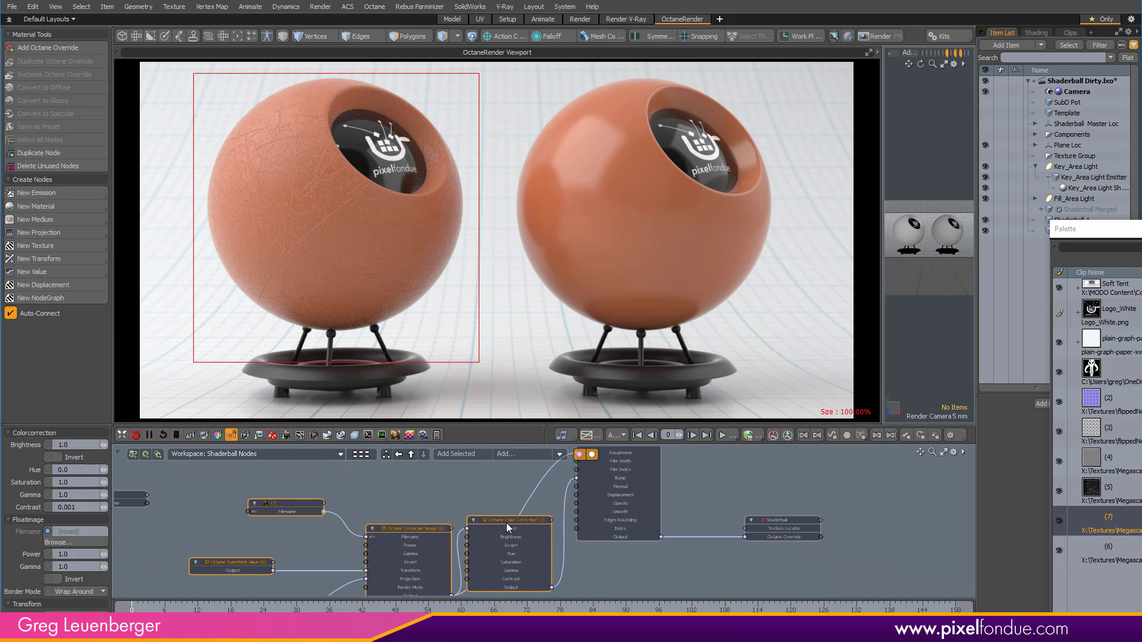
click(456, 495)
drag(420, 519, 401, 487)
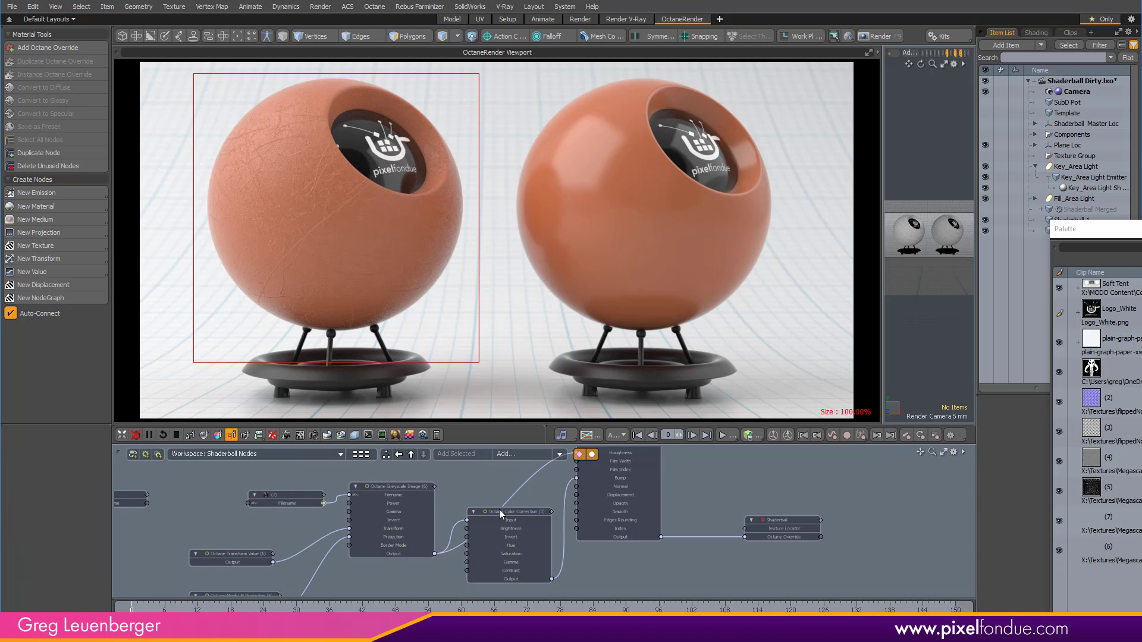
scroll(508, 548, up, 3)
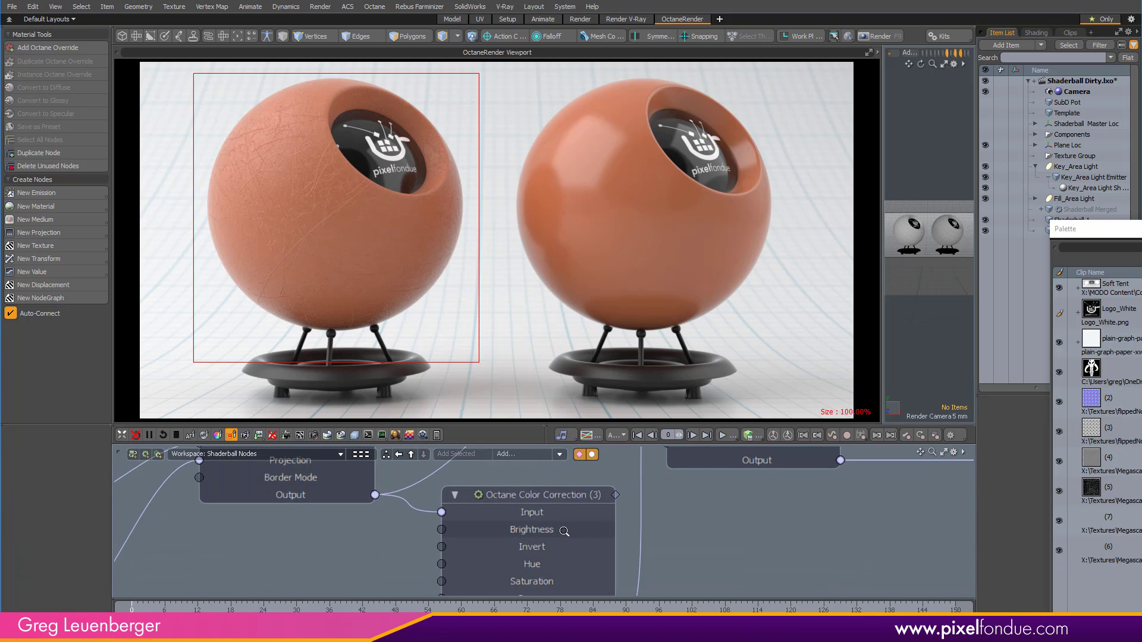
scroll(564, 531, down, 3)
alt+drag(612, 506, 526, 589)
scroll(564, 517, up, 3)
scroll(559, 523, down, 3)
alt+drag(542, 548, 580, 479)
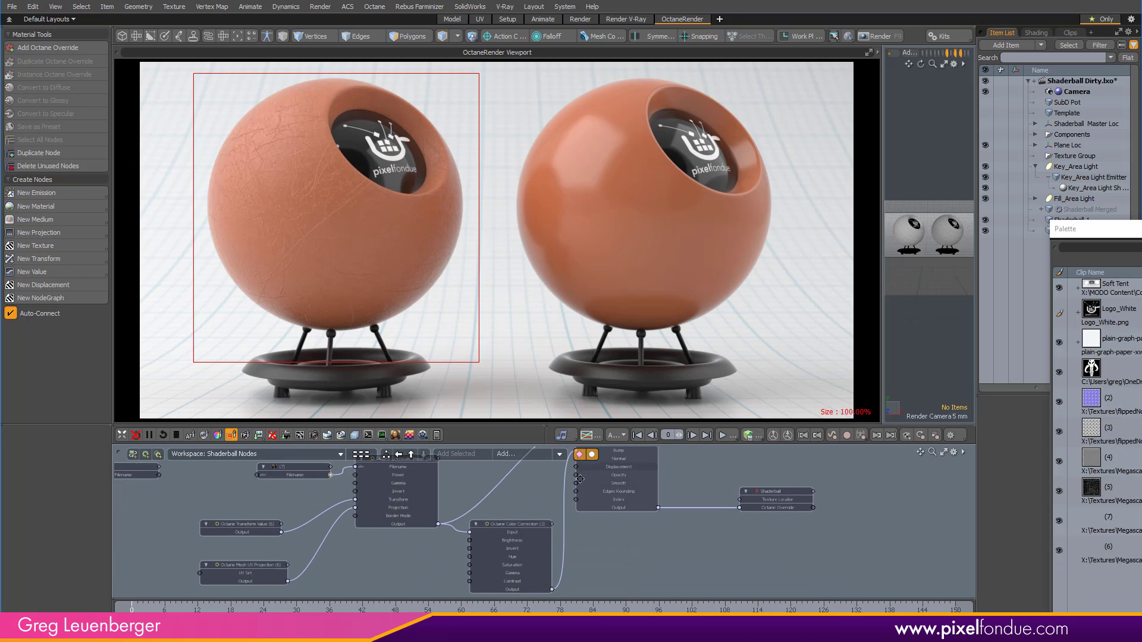
Enable Invert on the Octane Color Correction node and set its Brightness to 0.3
click(528, 523)
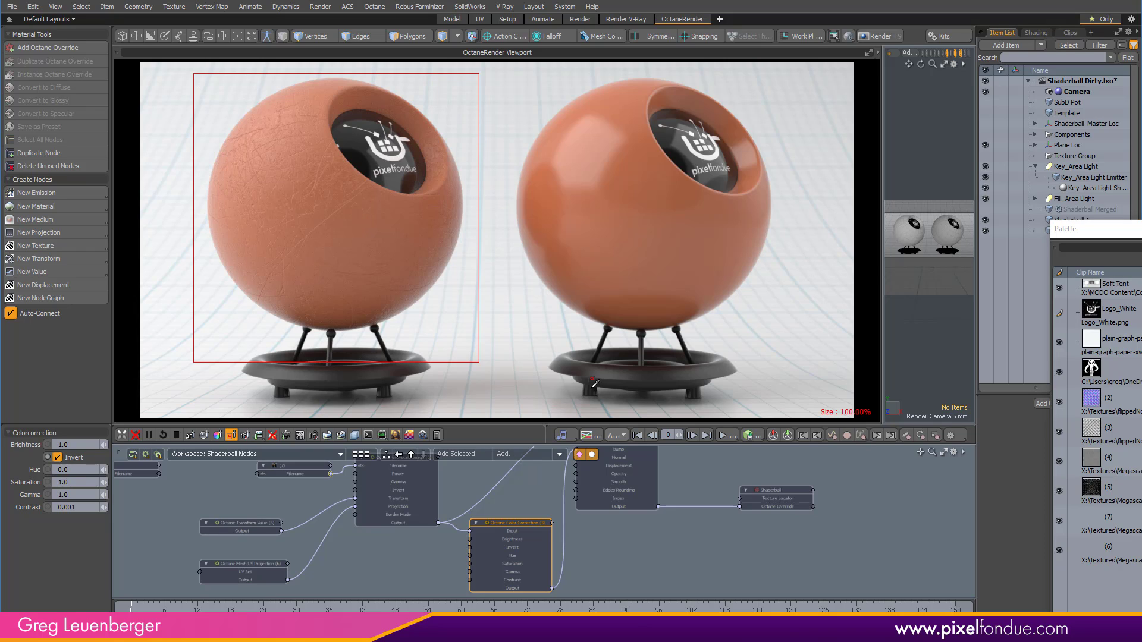
click(81, 444)
text(0.5)
key(Return)
text(3)
key(Return)
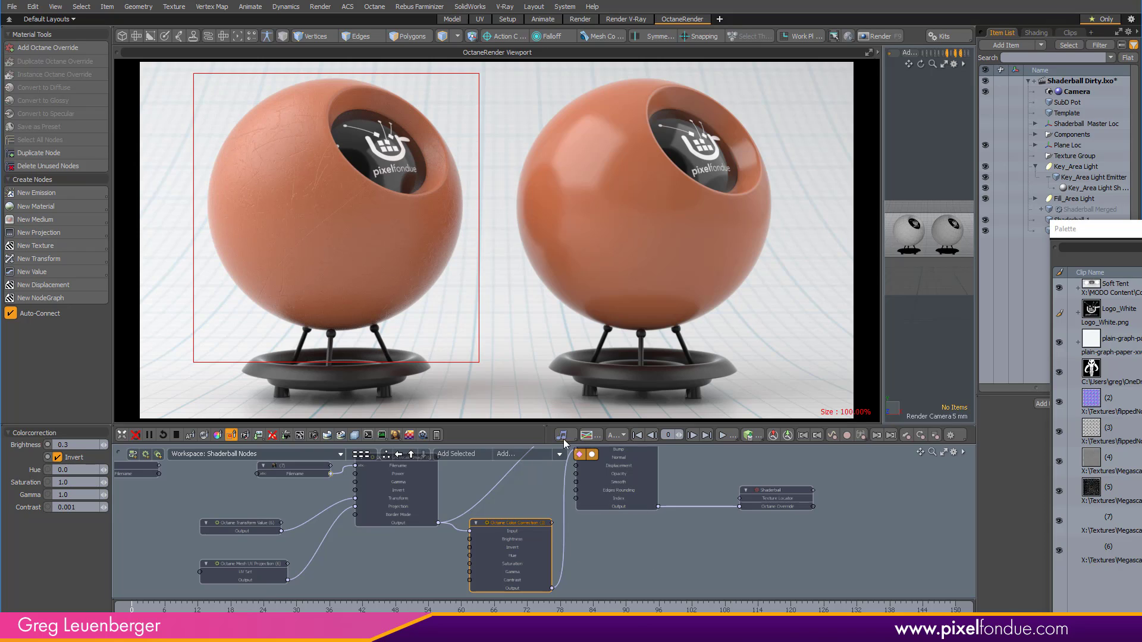
Review the node connections around the Octane Glossy Material and select its Specular channel
ctrl+alt+drag(628, 557, 607, 557)
alt+drag(608, 557, 562, 543)
scroll(563, 542, up, 3)
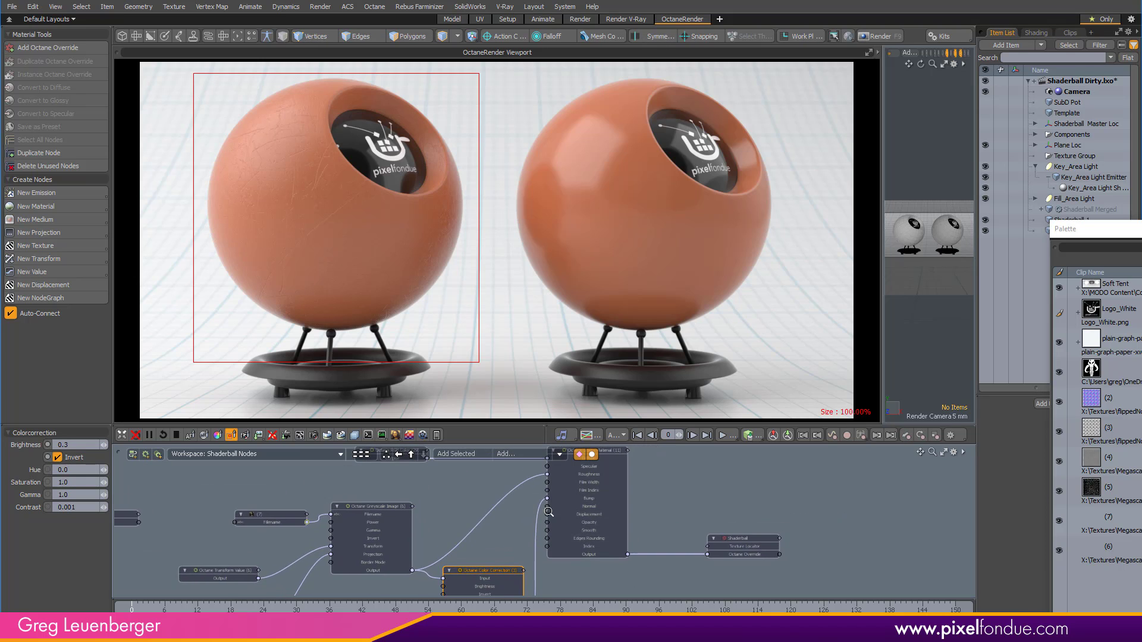
scroll(647, 541, down, 4)
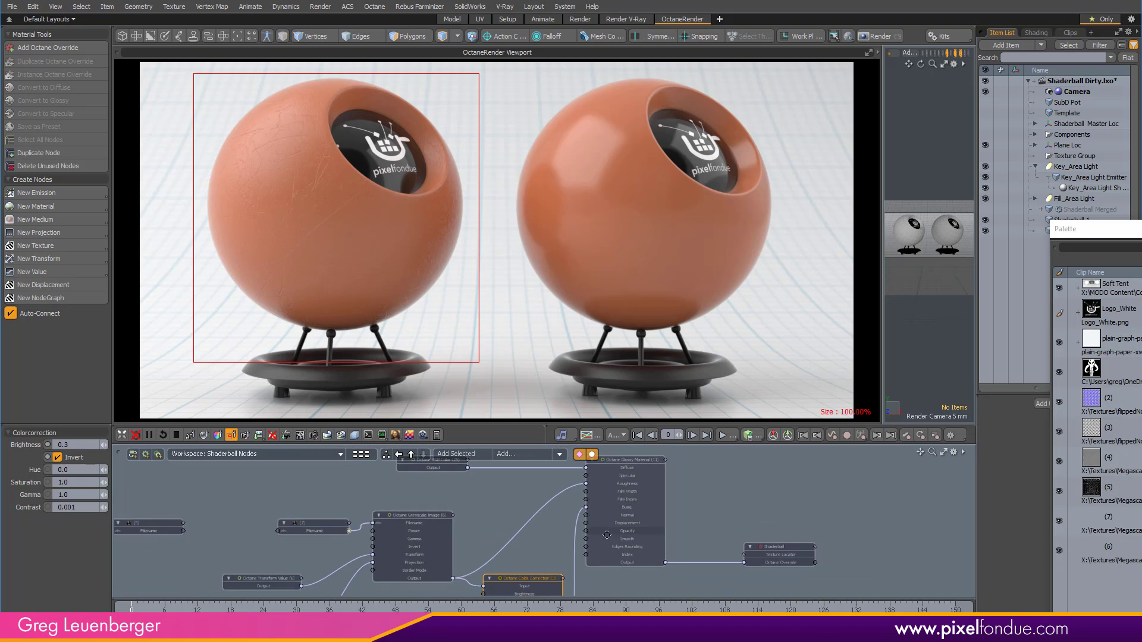
scroll(645, 522, up, 3)
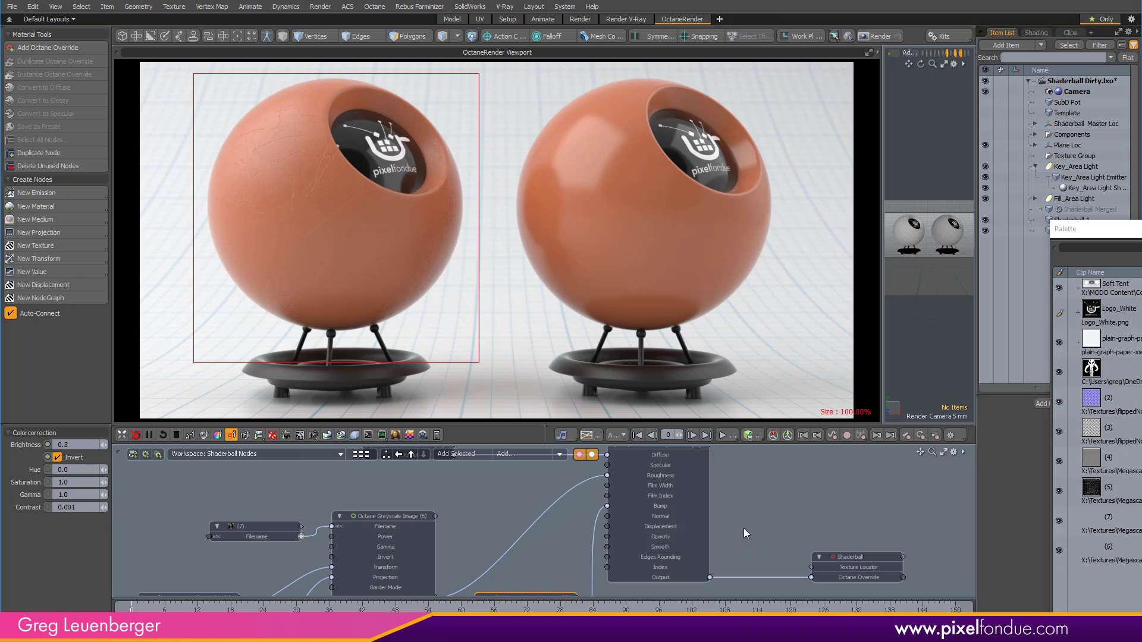
alt+drag(757, 479, 747, 501)
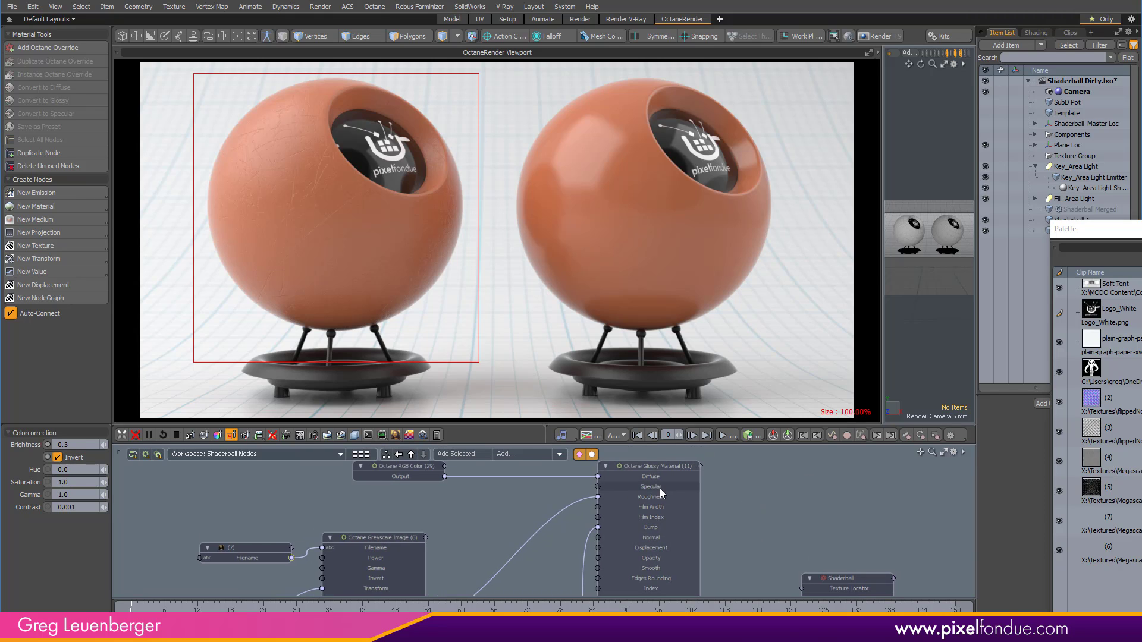
mouse_move(657, 488)
click(658, 487)
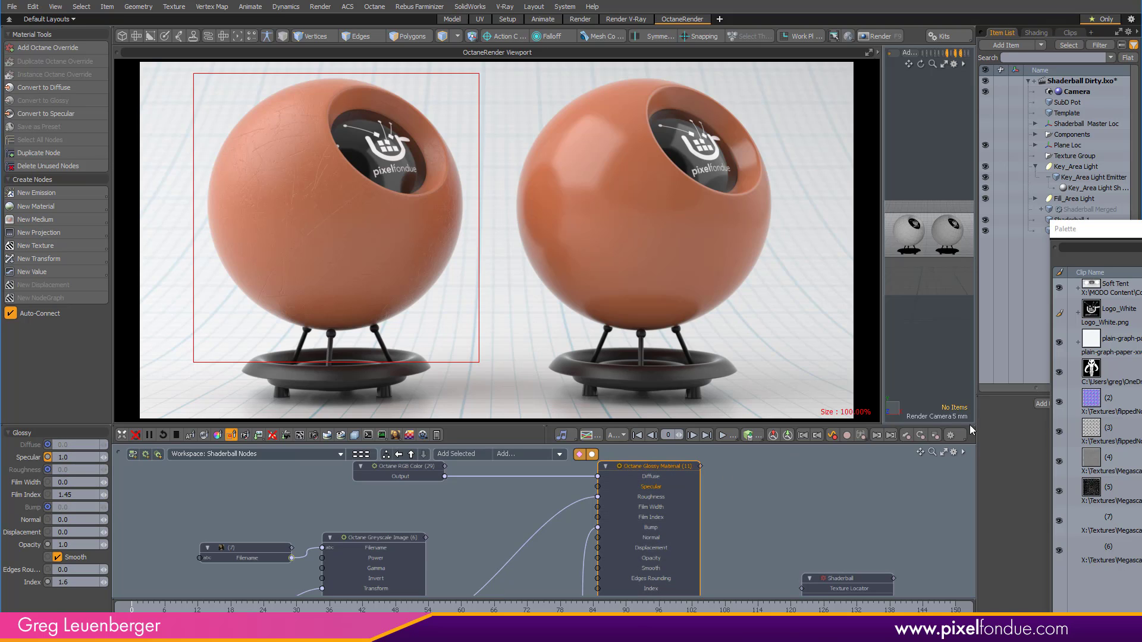
Bring the clips palette fully into view and inspect the clip (6) grunge roughness map in the image viewer
click(1120, 555)
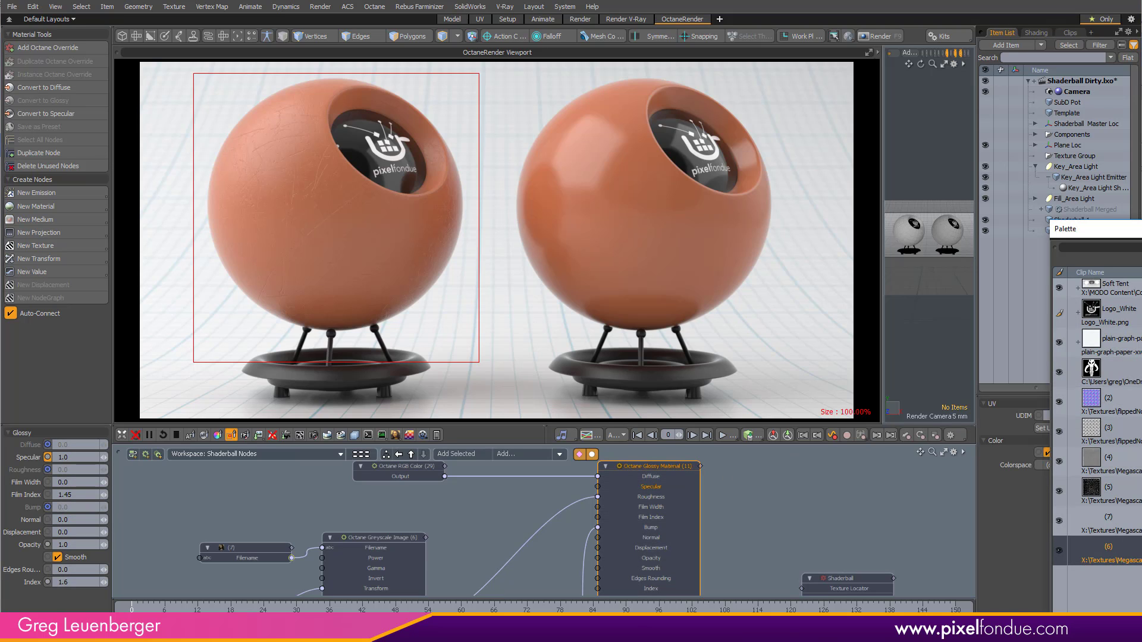
drag(1094, 229, 516, 101)
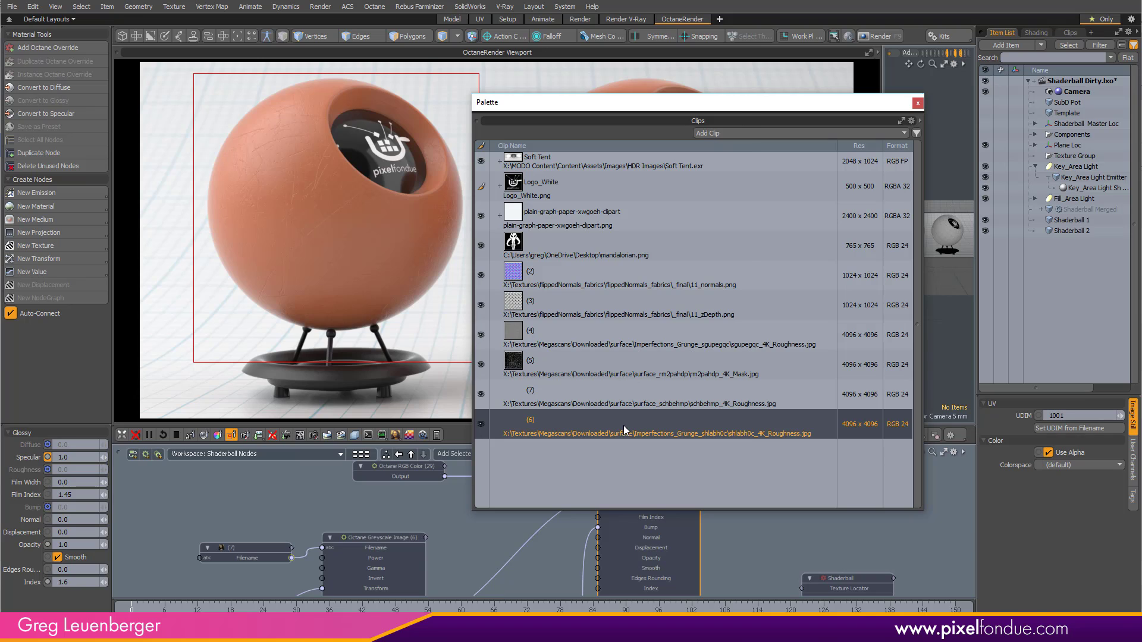
double_click(623, 426)
scroll(574, 262, up, 3)
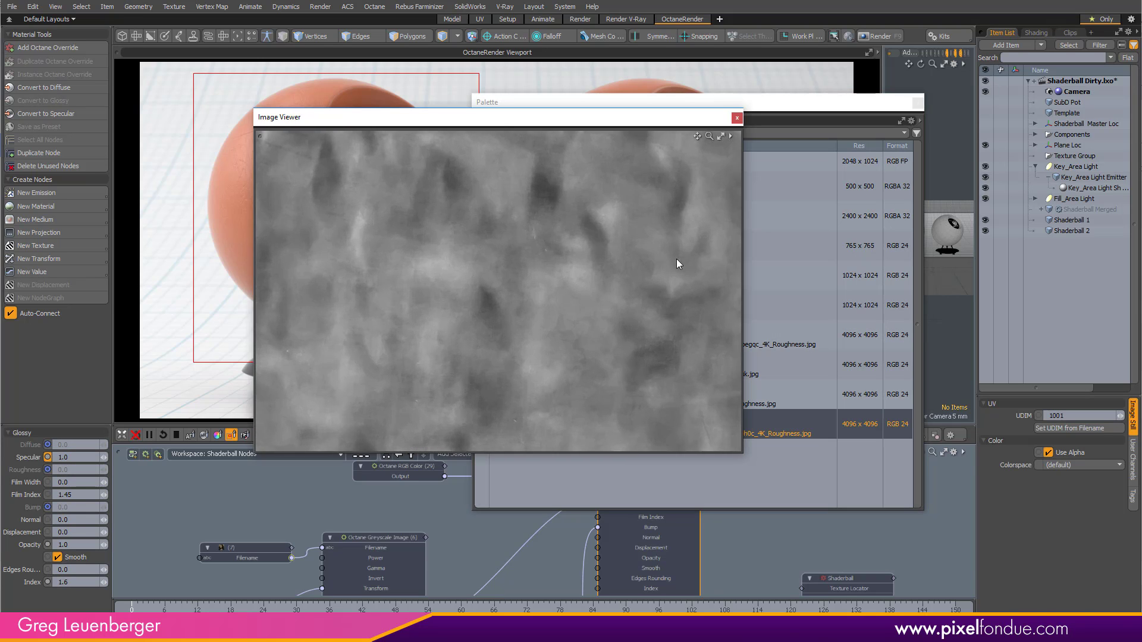
Compare the clip (4) and clip (6) grunge roughness maps in the image viewer
scroll(494, 294, down, 4)
click(737, 119)
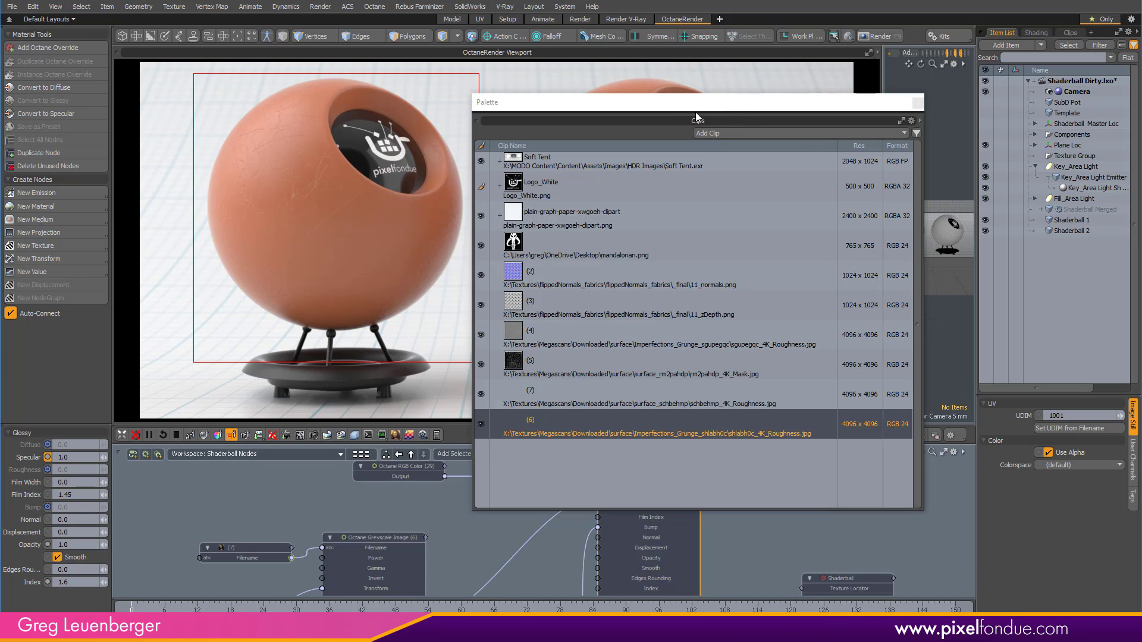
double_click(627, 336)
scroll(594, 291, up, 2)
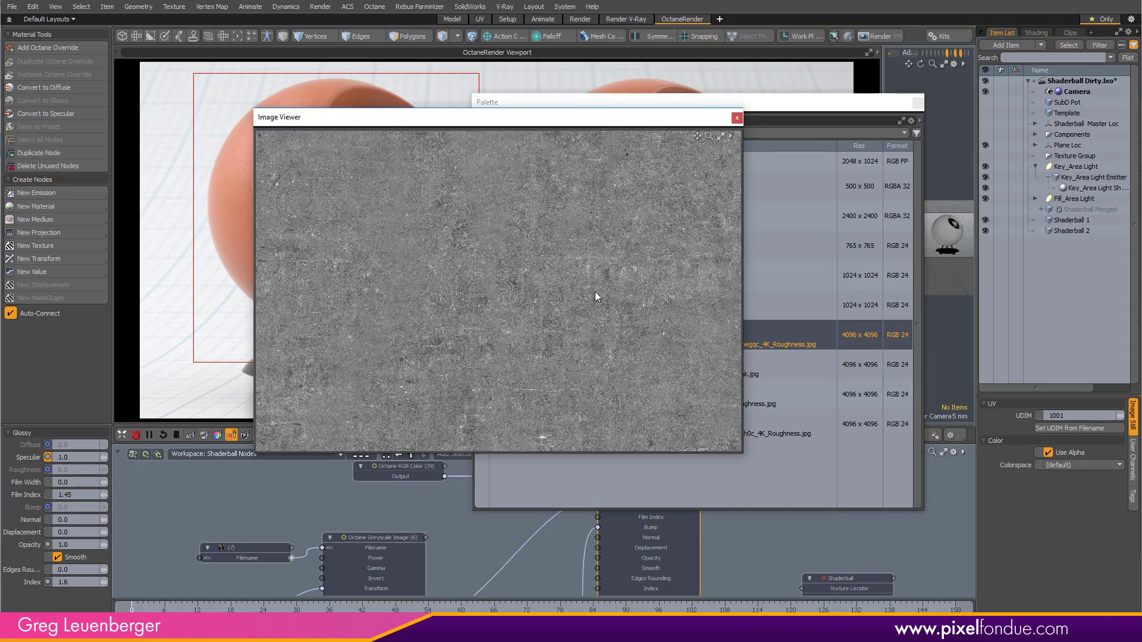
click(737, 117)
double_click(623, 426)
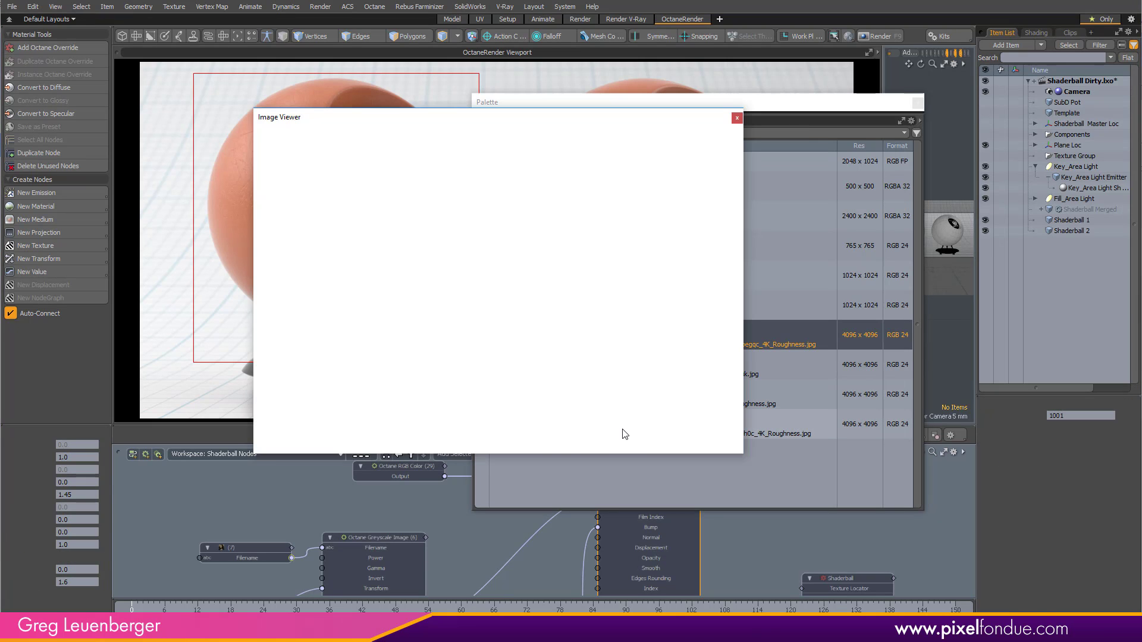
scroll(614, 305, up, 2)
scroll(584, 289, down, 2)
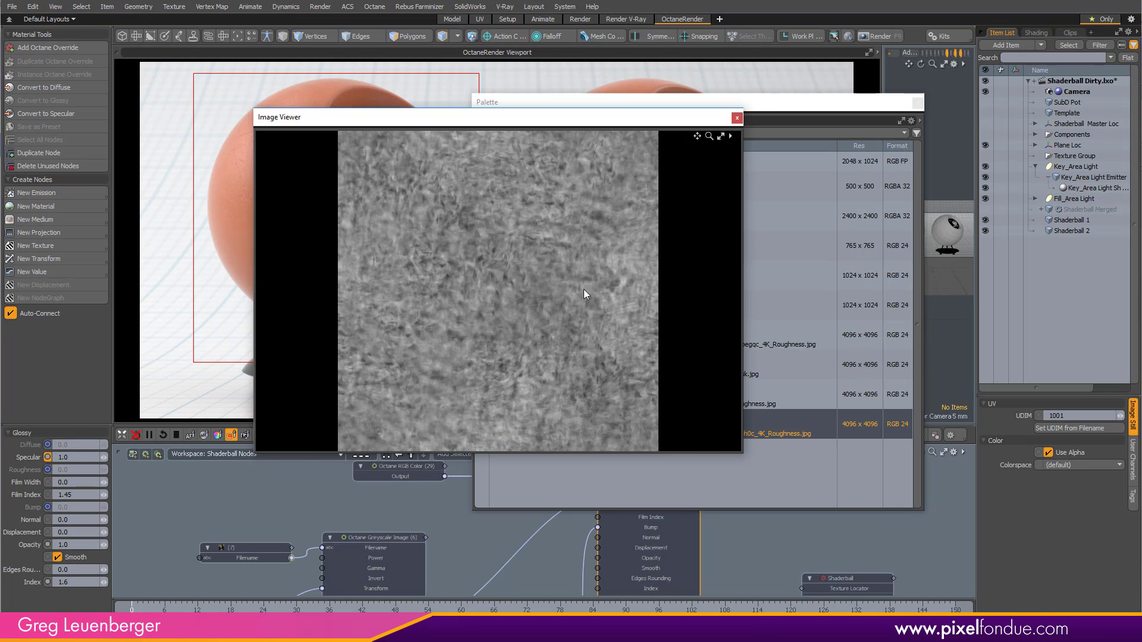
click(737, 117)
Move the clips palette aside and shift the existing roughness and bump texture nodes and the unconnected node away to free space beside the Glossy Material
drag(722, 103, 1132, 174)
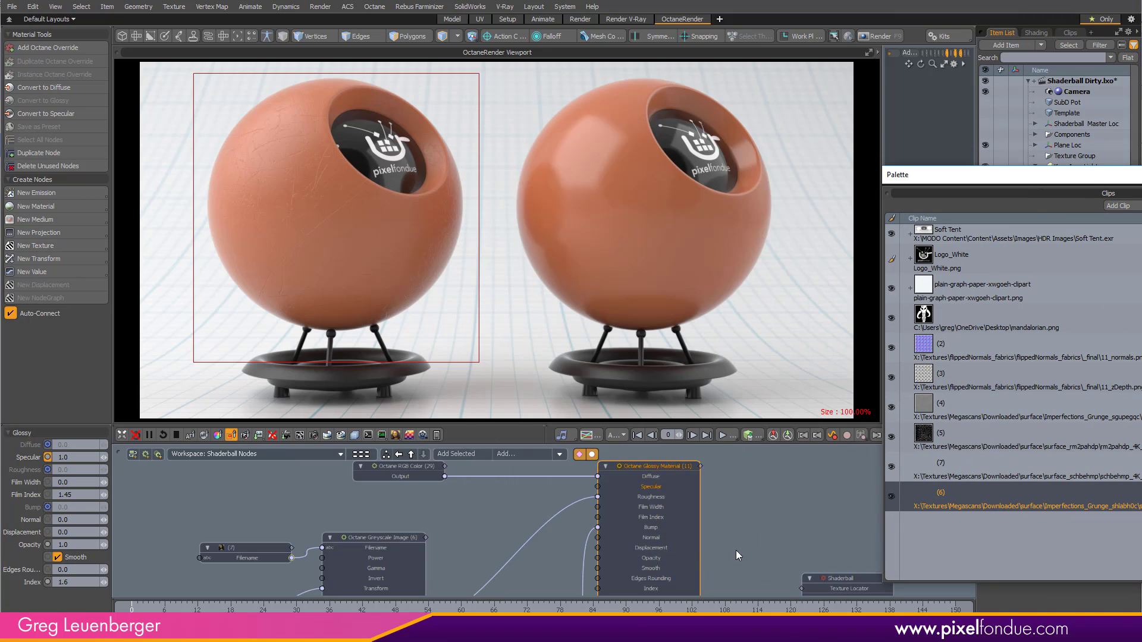
scroll(736, 551, down, 5)
alt+drag(587, 474, 556, 462)
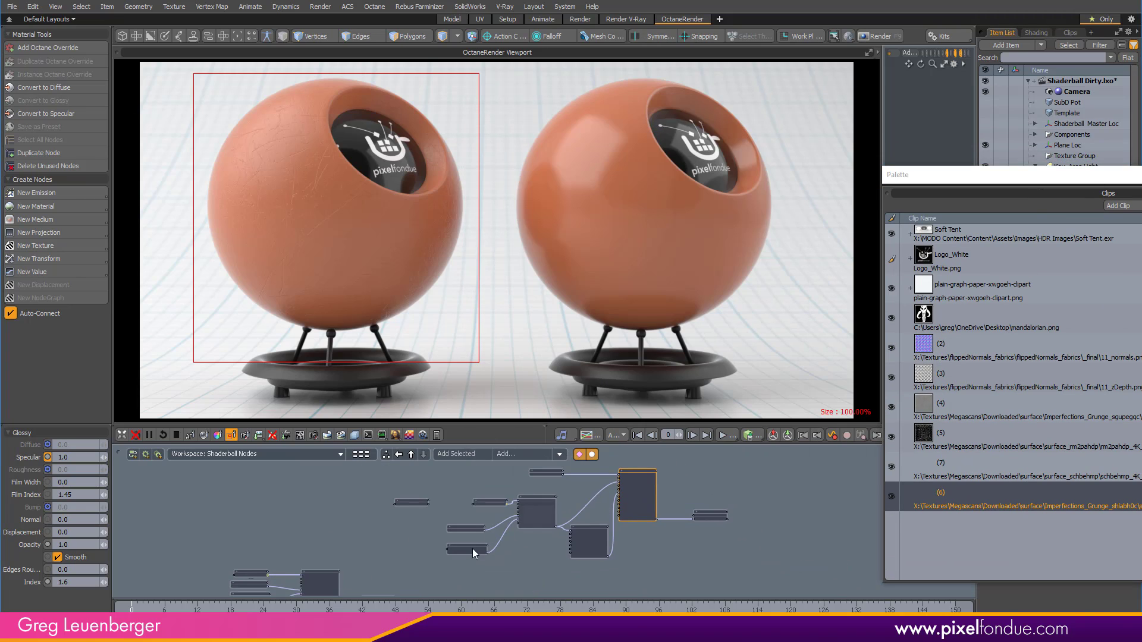
drag(450, 571, 562, 489)
drag(542, 503, 509, 552)
click(390, 511)
drag(394, 504, 285, 545)
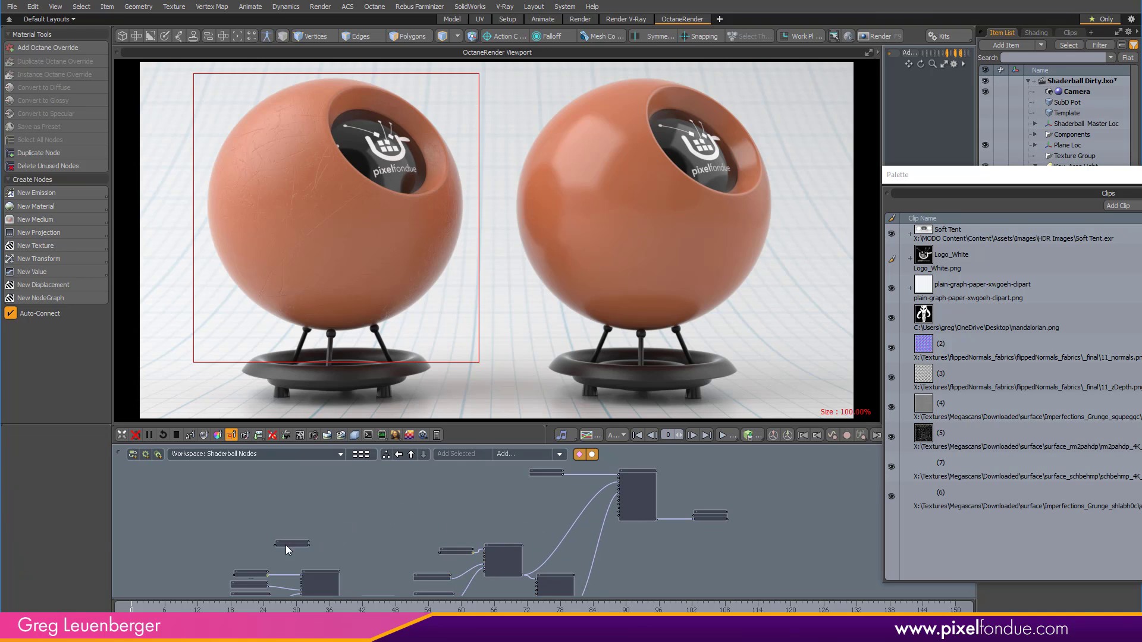
Add a Greyscale Image texture to the Glossy Material's Specular channel and move its nodes clear of the RGB Color node
ctrl+alt+drag(614, 485, 767, 489)
alt+drag(707, 464, 710, 513)
click(710, 513)
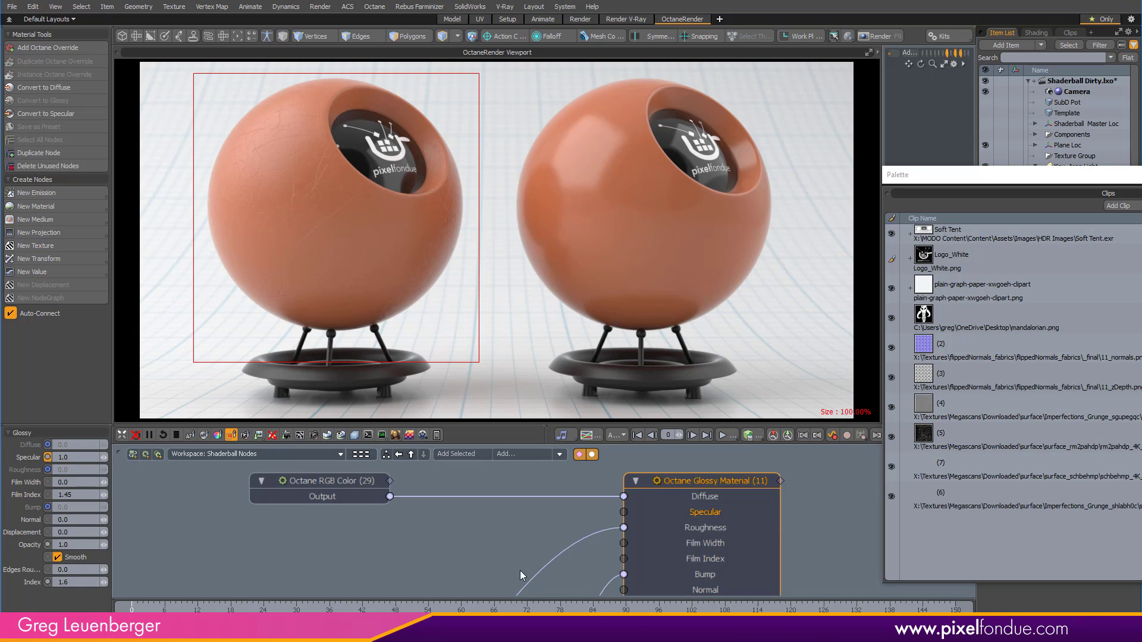
click(69, 246)
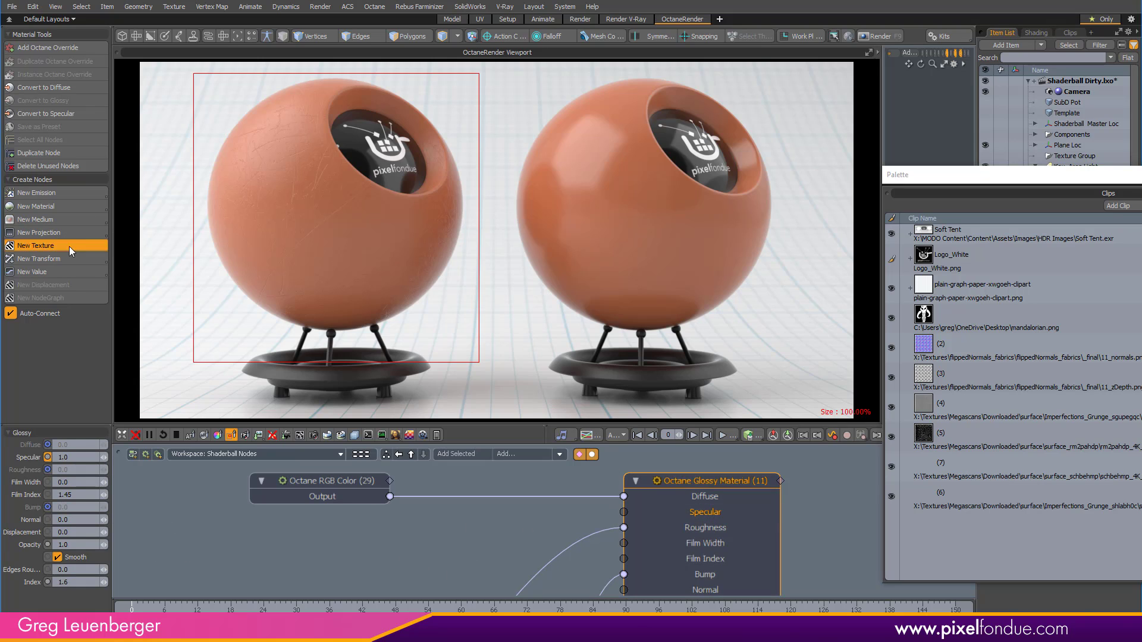
click(167, 270)
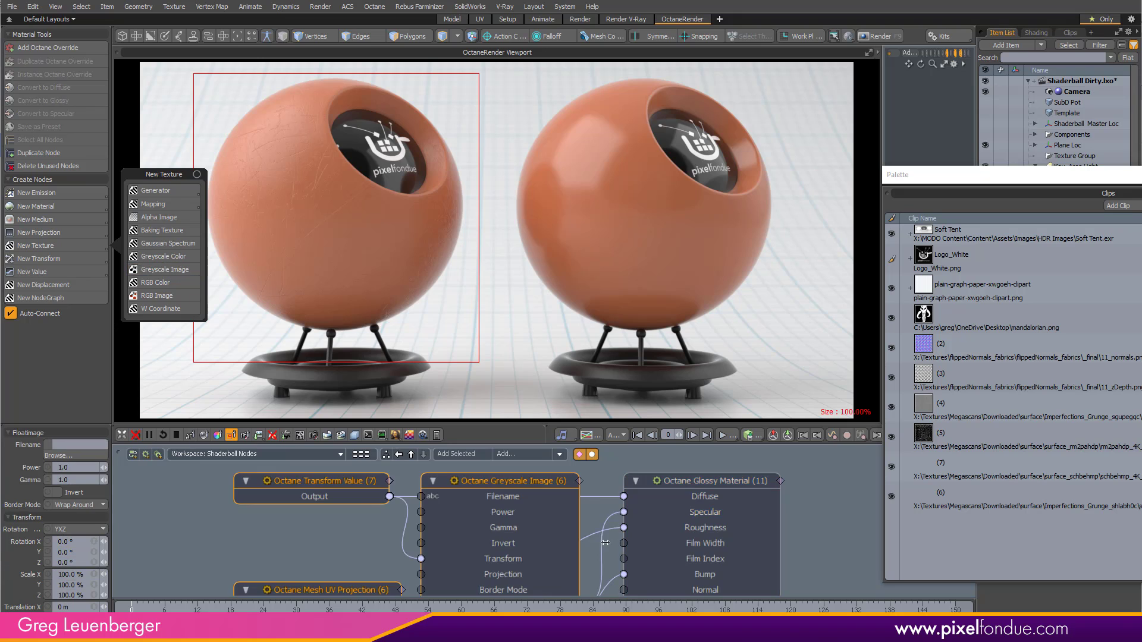
ctrl+alt+drag(603, 528, 578, 536)
alt+drag(578, 536, 646, 513)
alt+drag(646, 513, 487, 515)
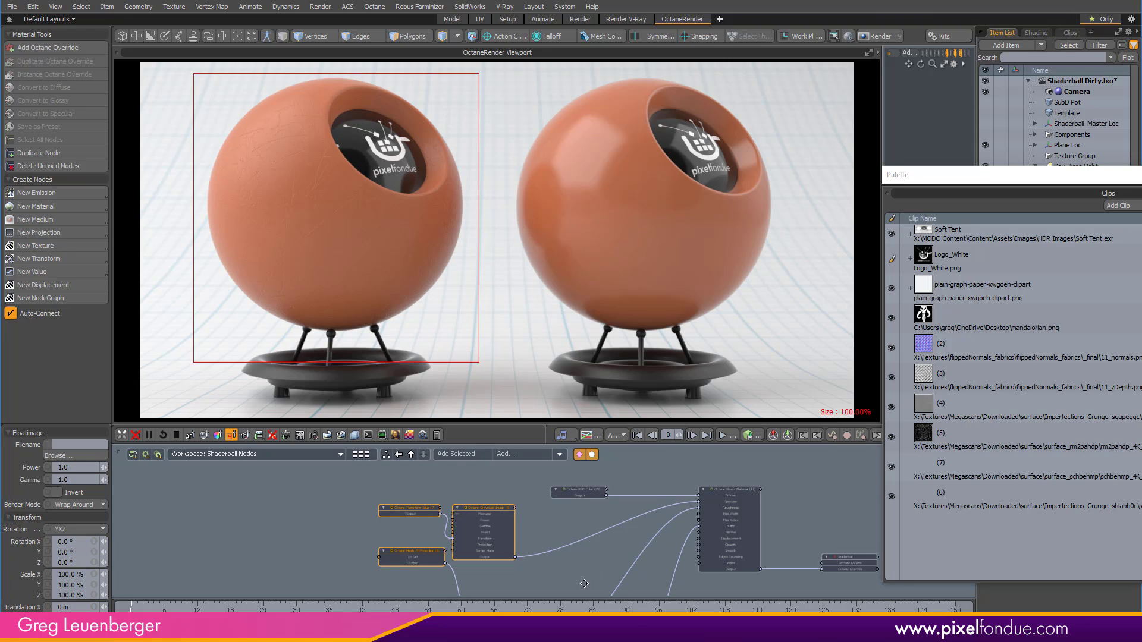
Connect the unlinked Mesh UV Projection node's output to the Projection input of the Greyscale Image used for roughness and bump
scroll(519, 512, up, 5)
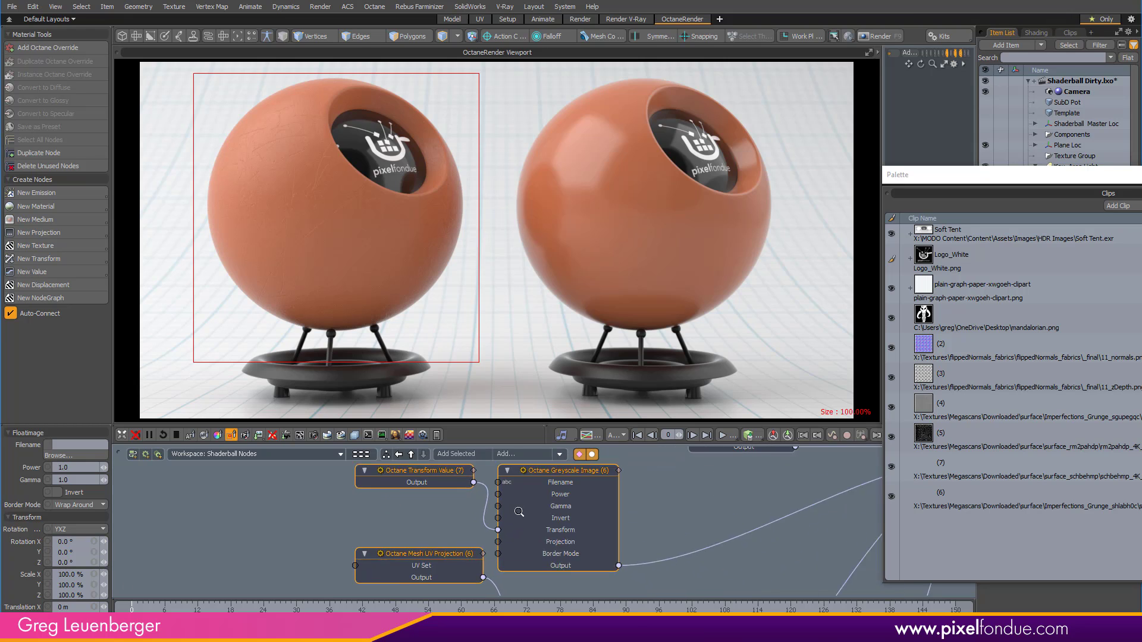
scroll(519, 511, up, 2)
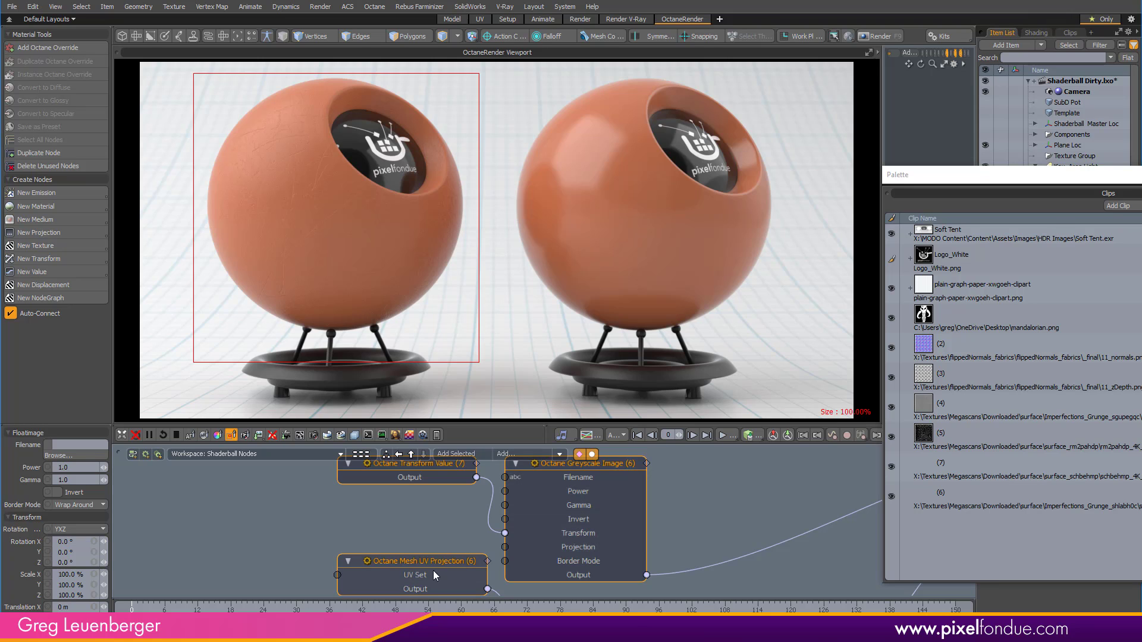
scroll(548, 548, down, 6)
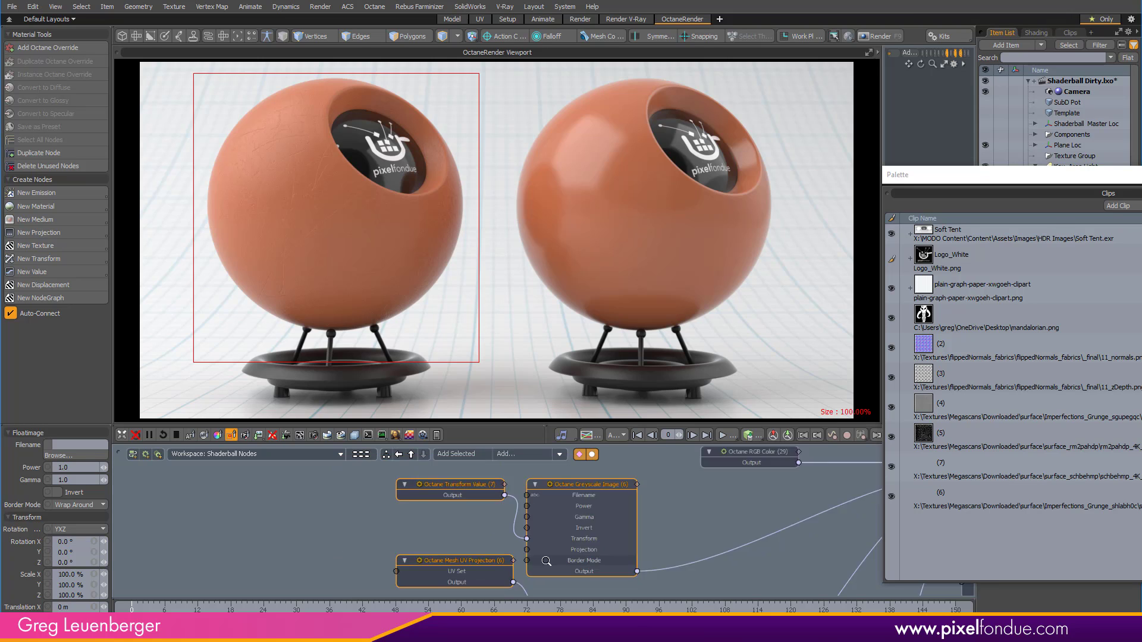
scroll(566, 501, up, 5)
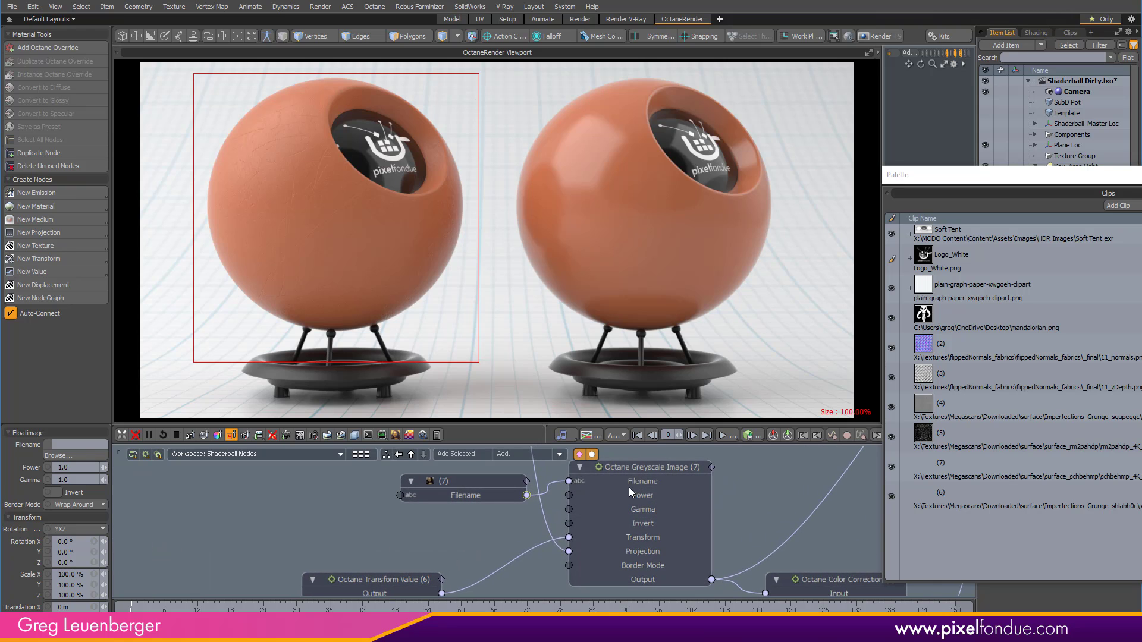
scroll(629, 487, down, 3)
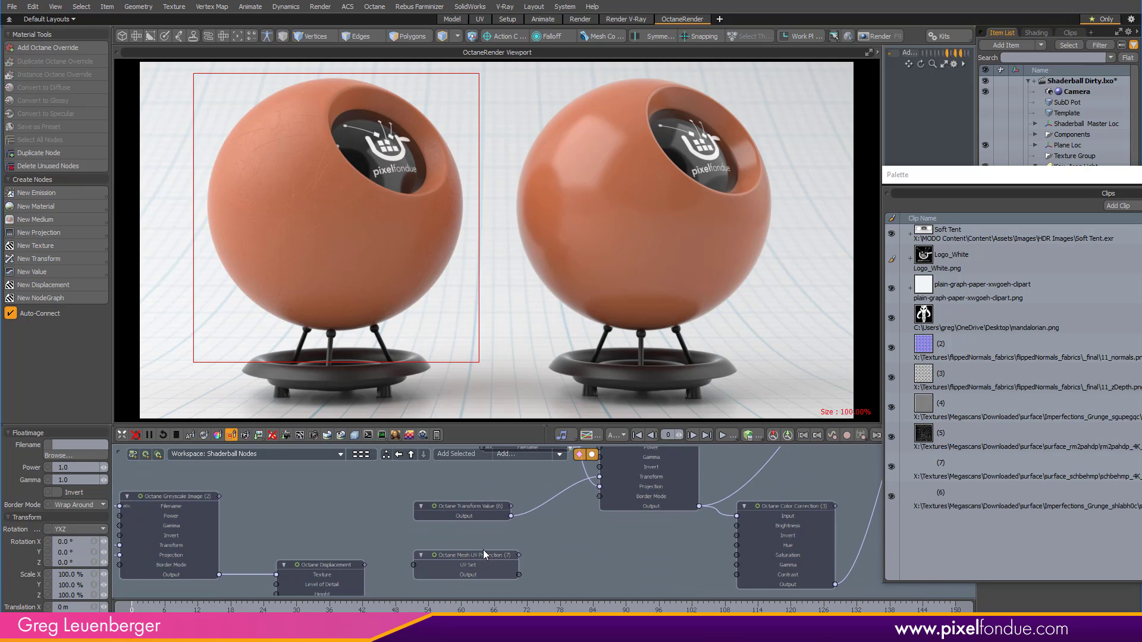
drag(483, 551, 493, 541)
scroll(541, 528, up, 2)
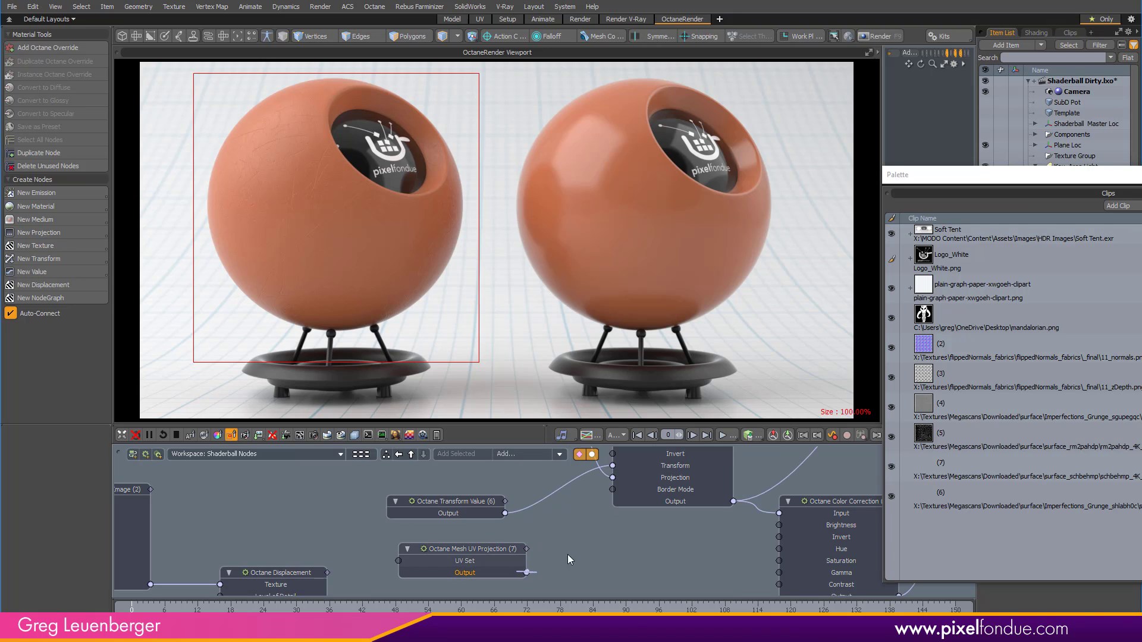
drag(567, 554, 612, 477)
Connect the new Mesh UV Projection to the specular Greyscale Image's Projection input and spread its projection and transform nodes apart
scroll(614, 514, down, 3)
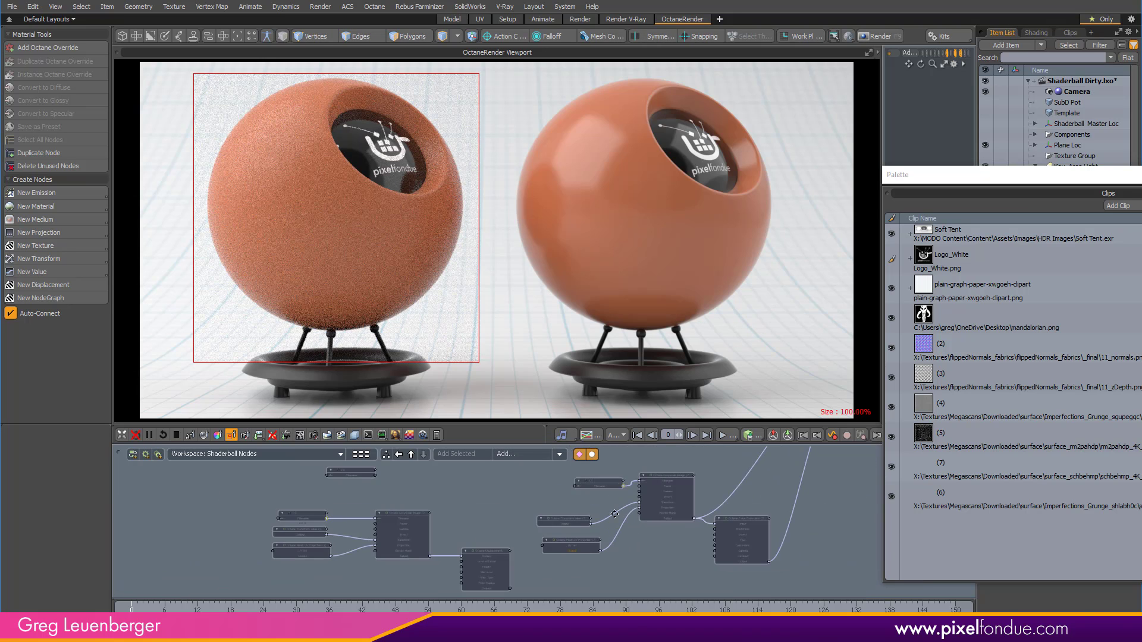
scroll(615, 514, up, 4)
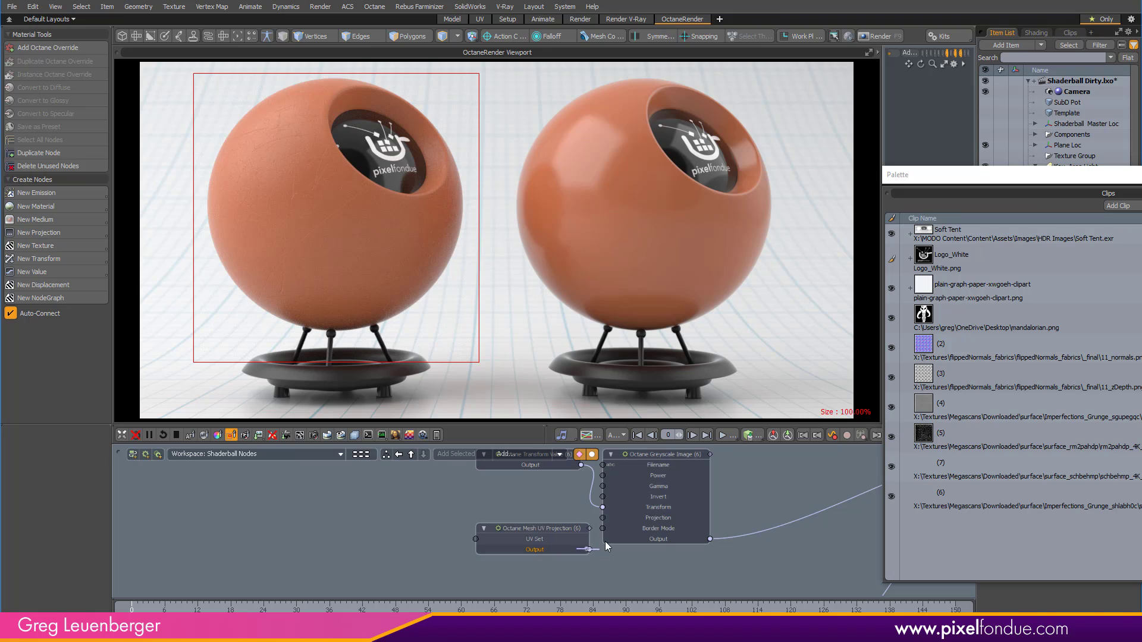
drag(626, 521, 622, 519)
drag(548, 528, 478, 508)
alt+drag(479, 508, 469, 553)
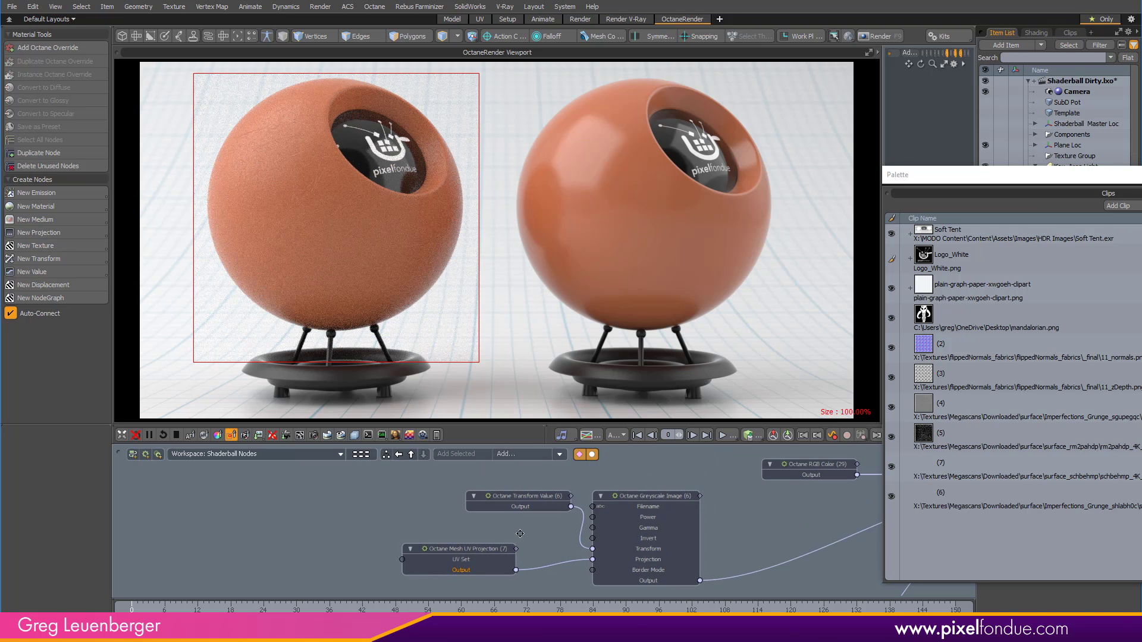
drag(513, 498, 450, 509)
alt+drag(871, 536, 603, 546)
middle_drag(580, 557, 639, 545)
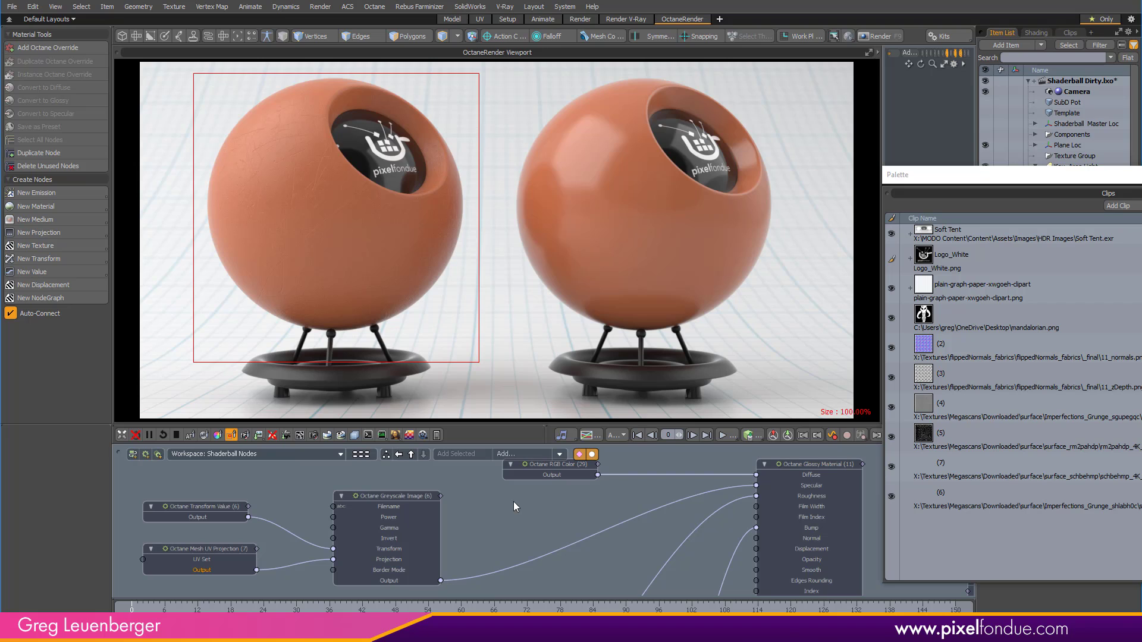
Preview clips (4) and (6), and feed the clip (6) grunge roughness map into the specular Greyscale Image's Filename input
scroll(526, 528, down, 5)
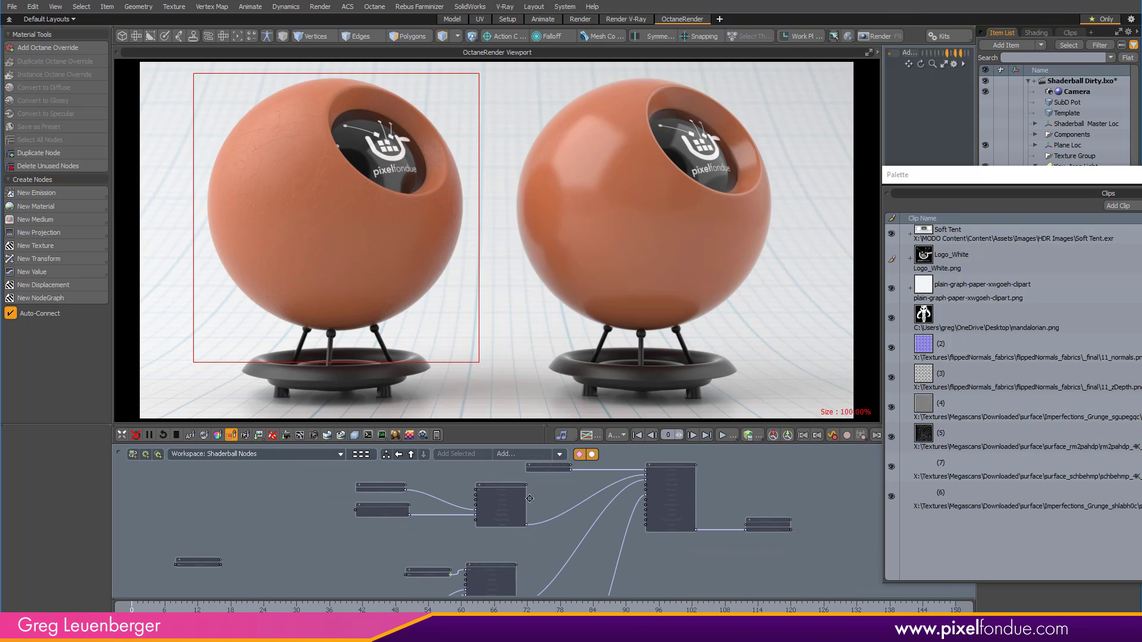
click(964, 410)
double_click(963, 410)
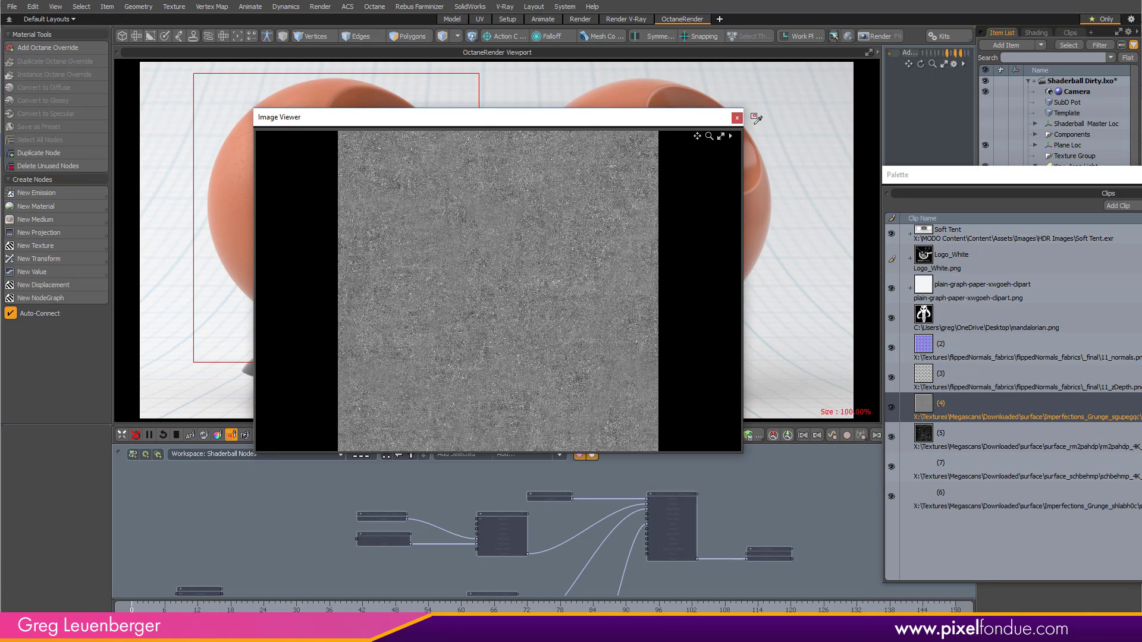
click(737, 117)
double_click(969, 497)
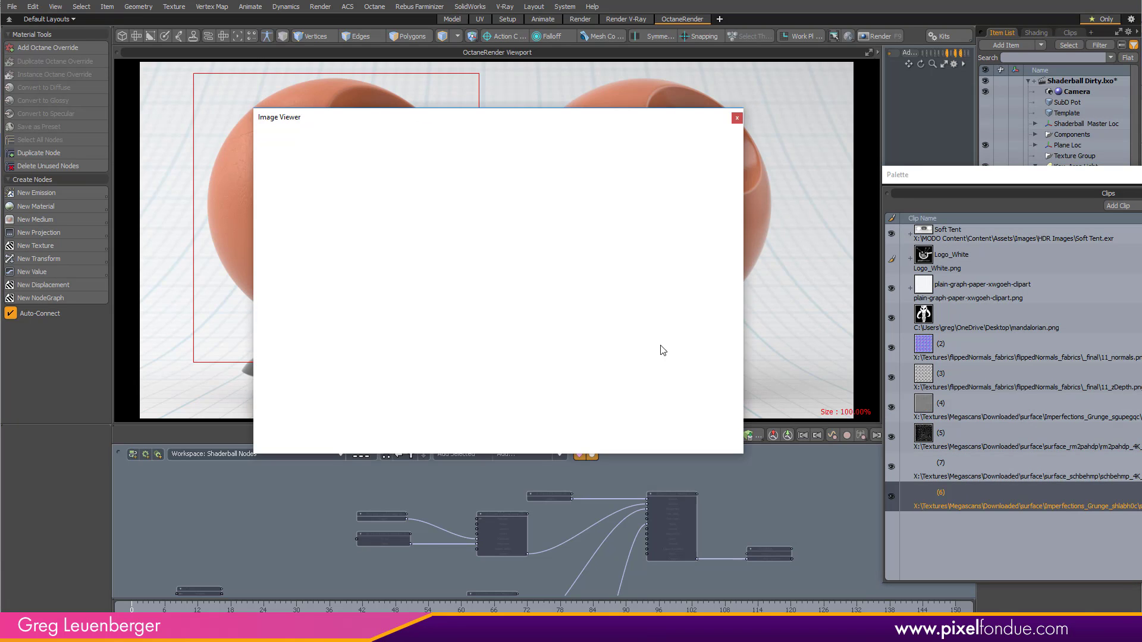
click(737, 118)
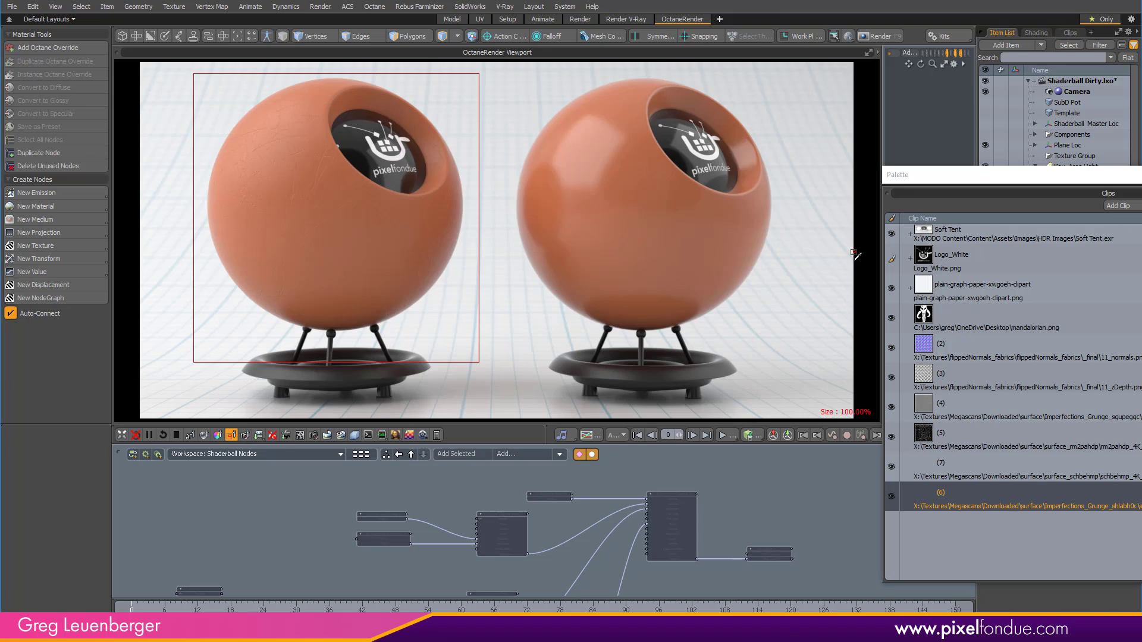
drag(945, 501, 381, 487)
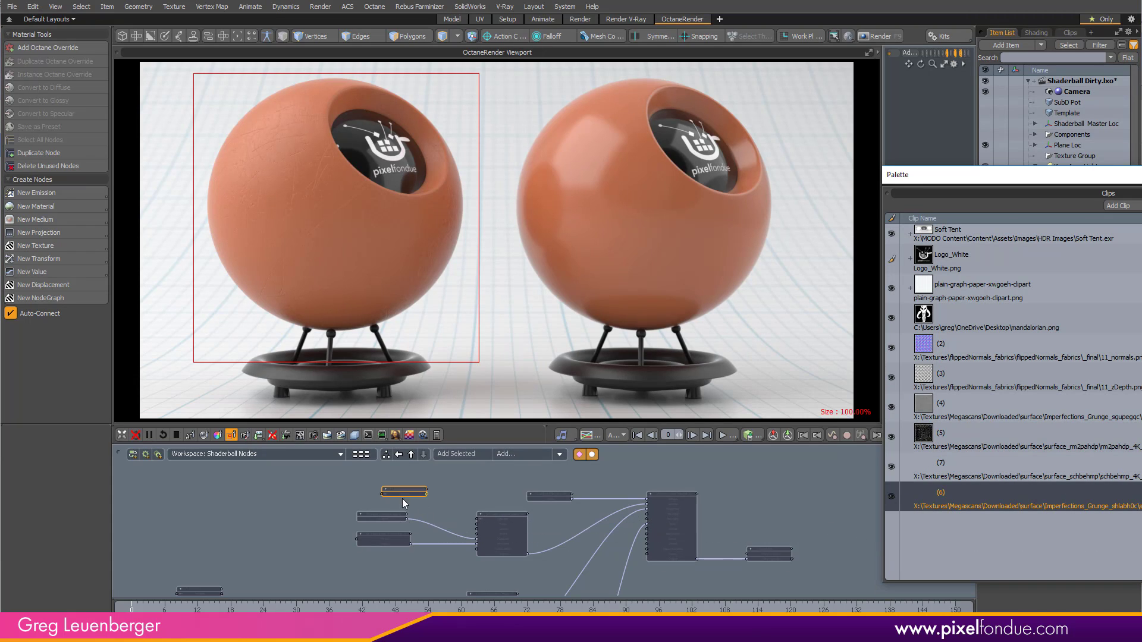
ctrl+alt+drag(449, 510, 493, 512)
scroll(452, 509, up, 1)
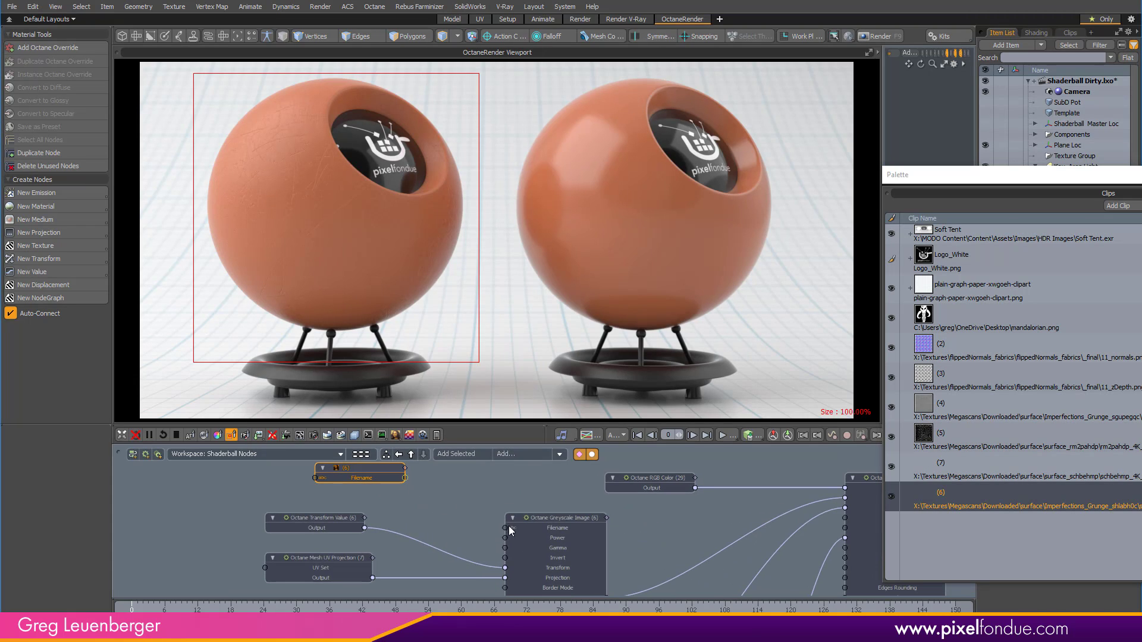
drag(405, 478, 512, 530)
middle_drag(618, 541, 455, 548)
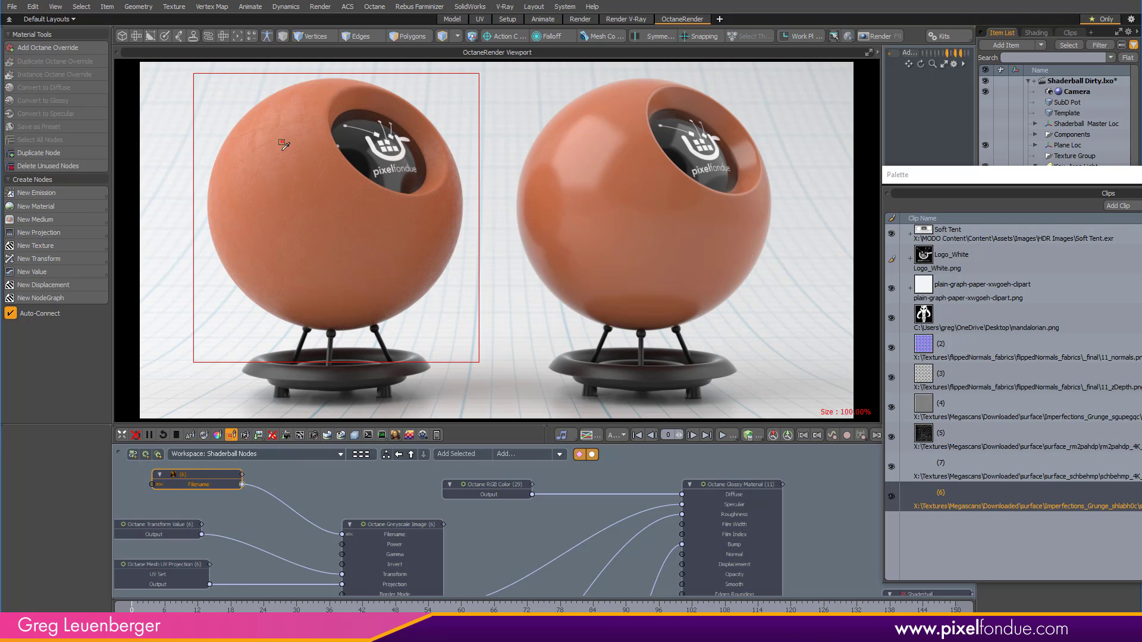
Reroute the specular Greyscale Image output to the Glossy Material's Diffuse channel to preview the grunge map on the shaderball
scroll(524, 476, down, 4)
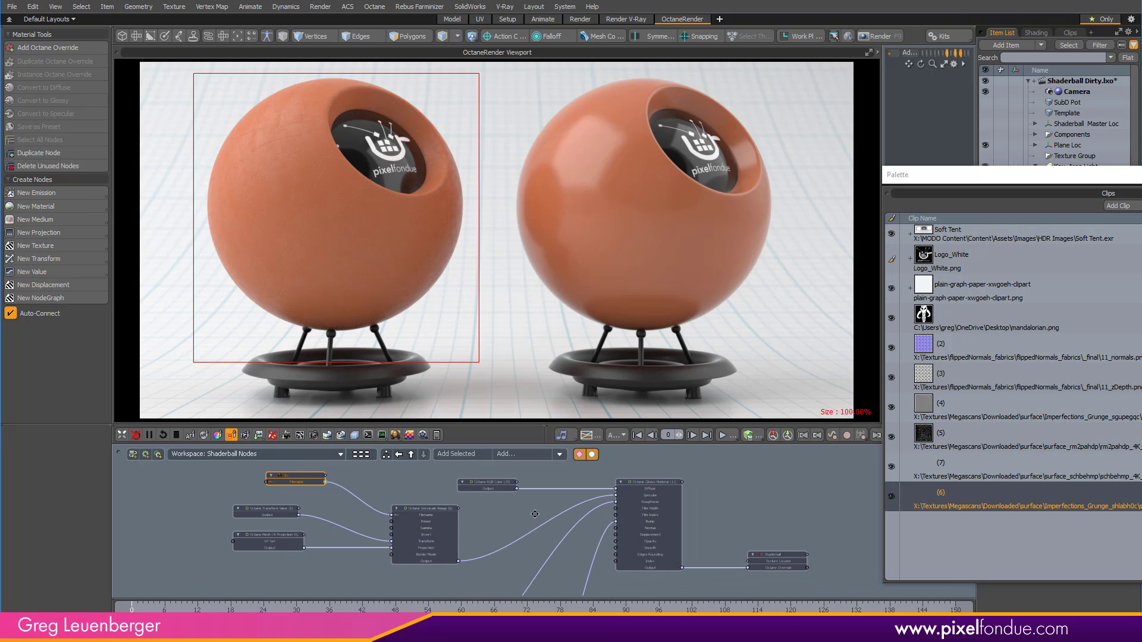
scroll(594, 513, up, 5)
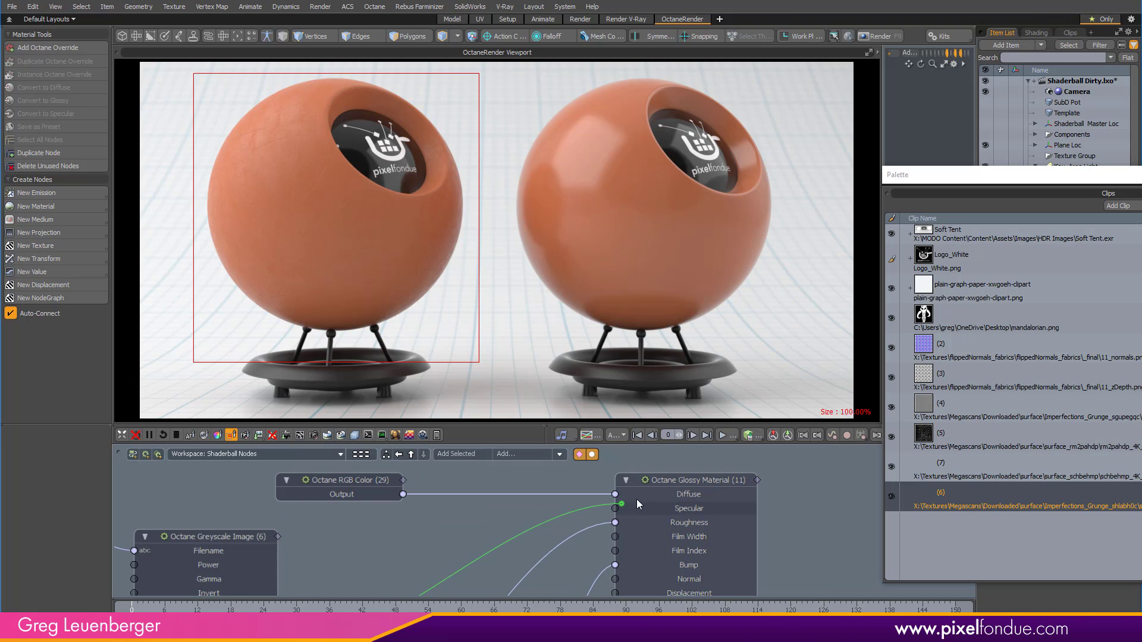
drag(637, 499, 615, 494)
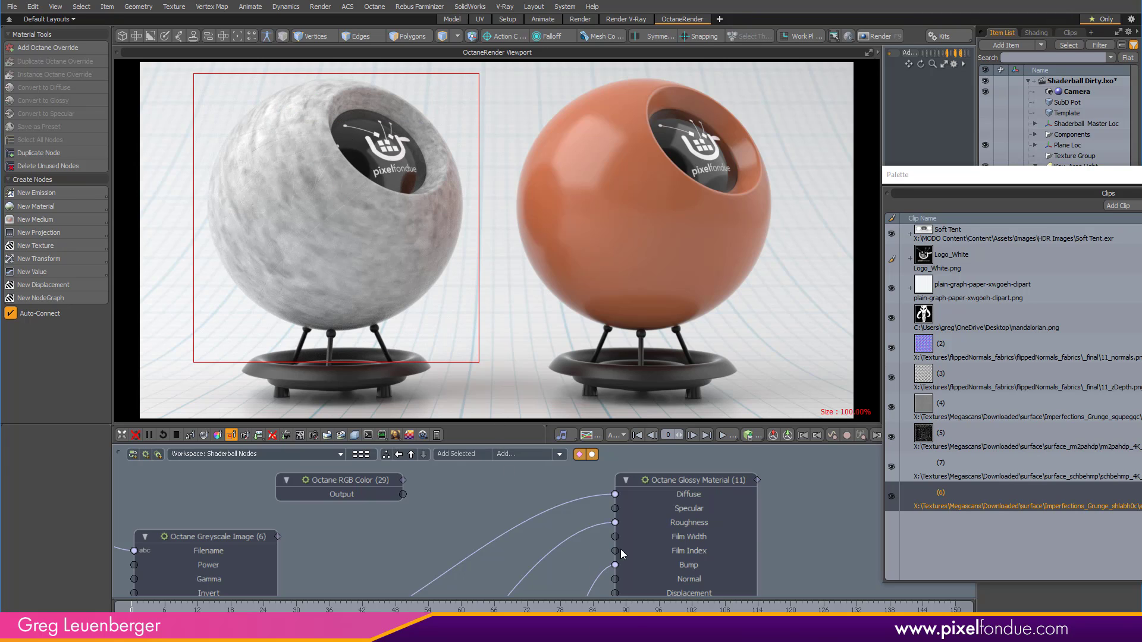
Disconnect the texture links from the Glossy Material's Roughness and Bump channels
scroll(620, 549, down, 5)
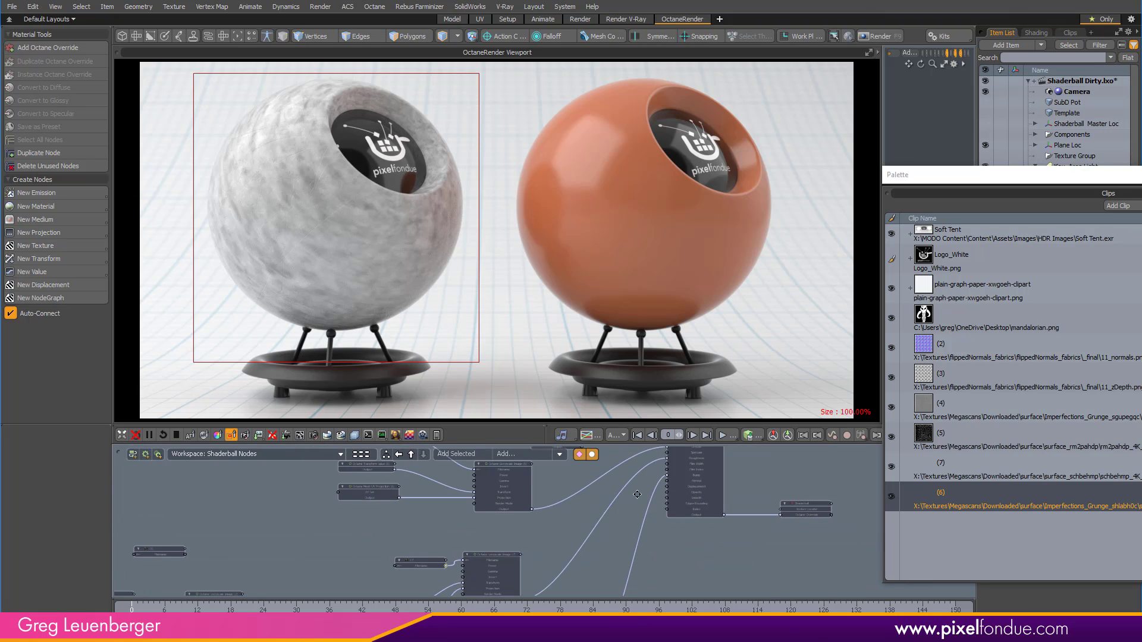
mouse_move(636, 494)
alt+mouse_down()
mouse_move(625, 493)
mouse_move(635, 515)
alt+mouse_up()
alt+drag(624, 506, 591, 557)
scroll(566, 484, up, 3)
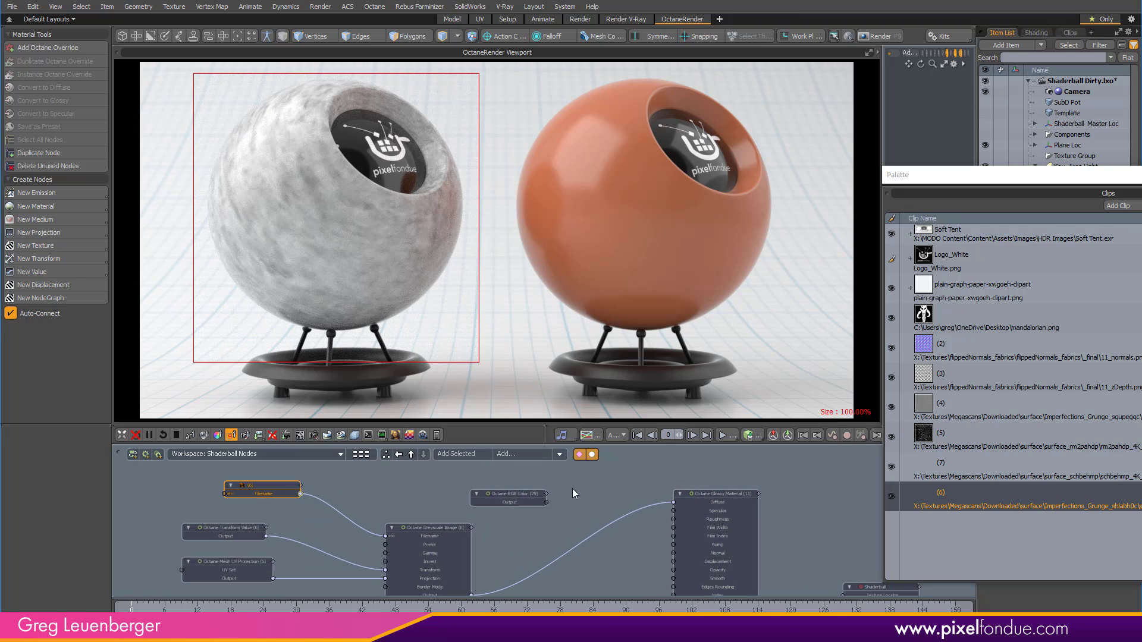
Reconnect the RGB Color output to the Glossy Material's Diffuse channel and the Greyscale Image output to its Specular channel
drag(546, 502, 673, 502)
scroll(536, 552, down, 2)
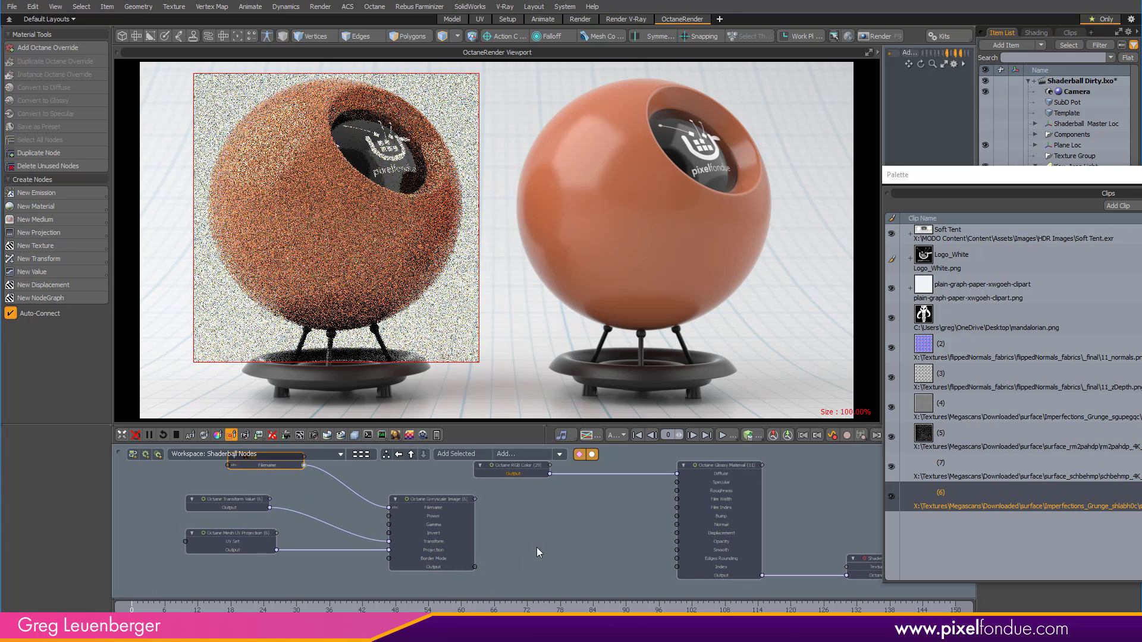
drag(588, 539, 687, 489)
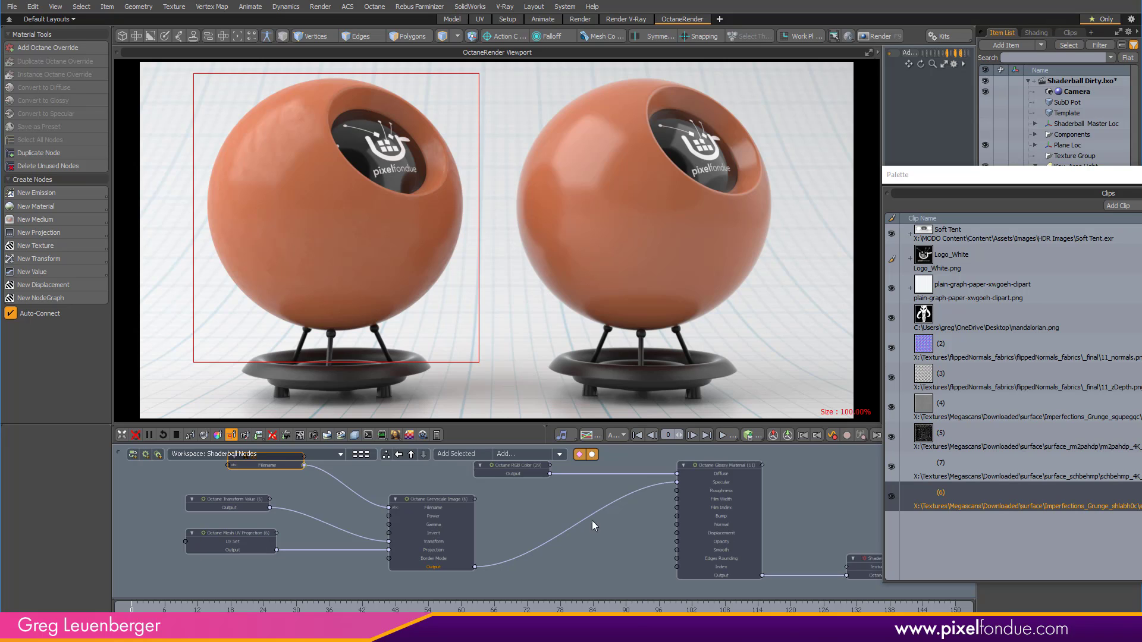
Move the specular Greyscale Image link to the Glossy Material's Diffuse channel to check the scale of the grunge map
scroll(623, 543, up, 2)
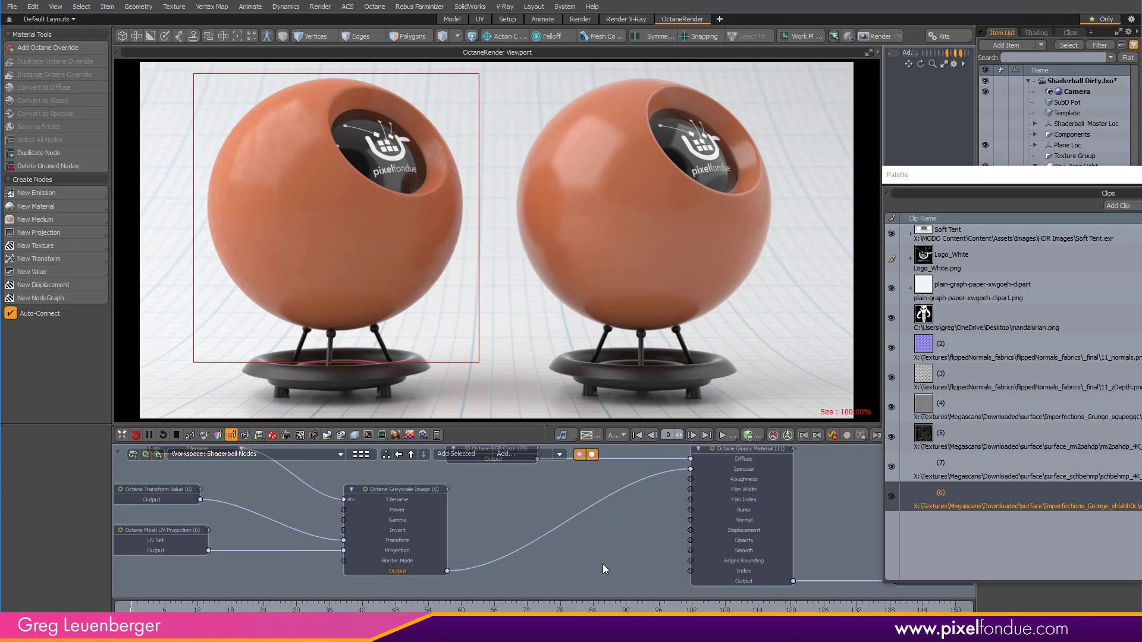
scroll(654, 505, down, 2)
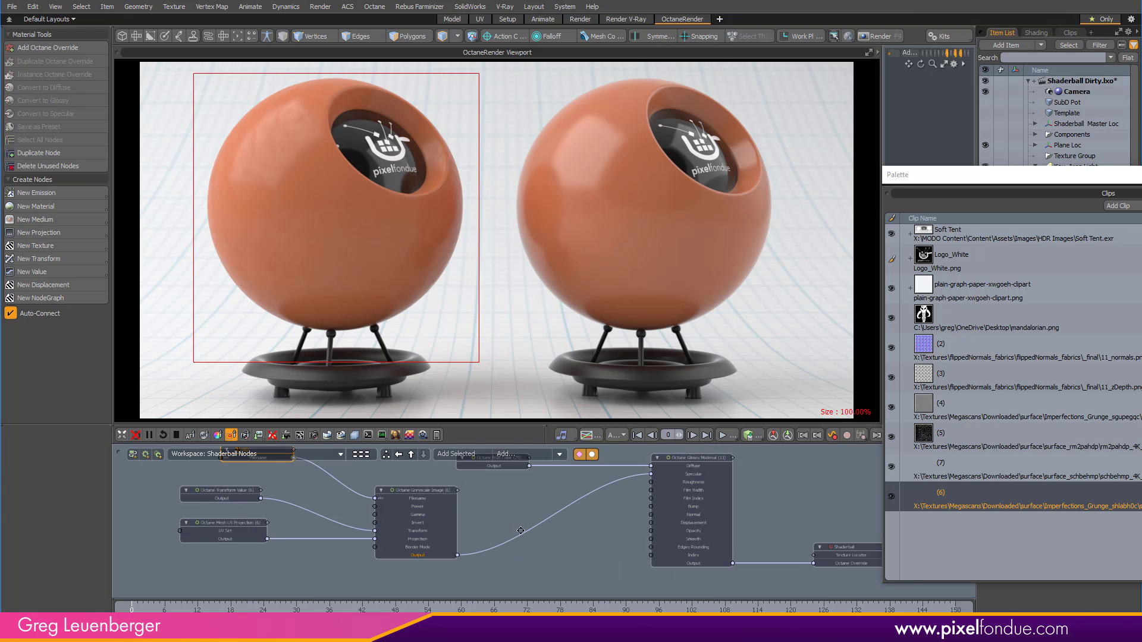
mouse_move(677, 498)
mouse_down()
mouse_move(700, 491)
mouse_move(677, 489)
mouse_up()
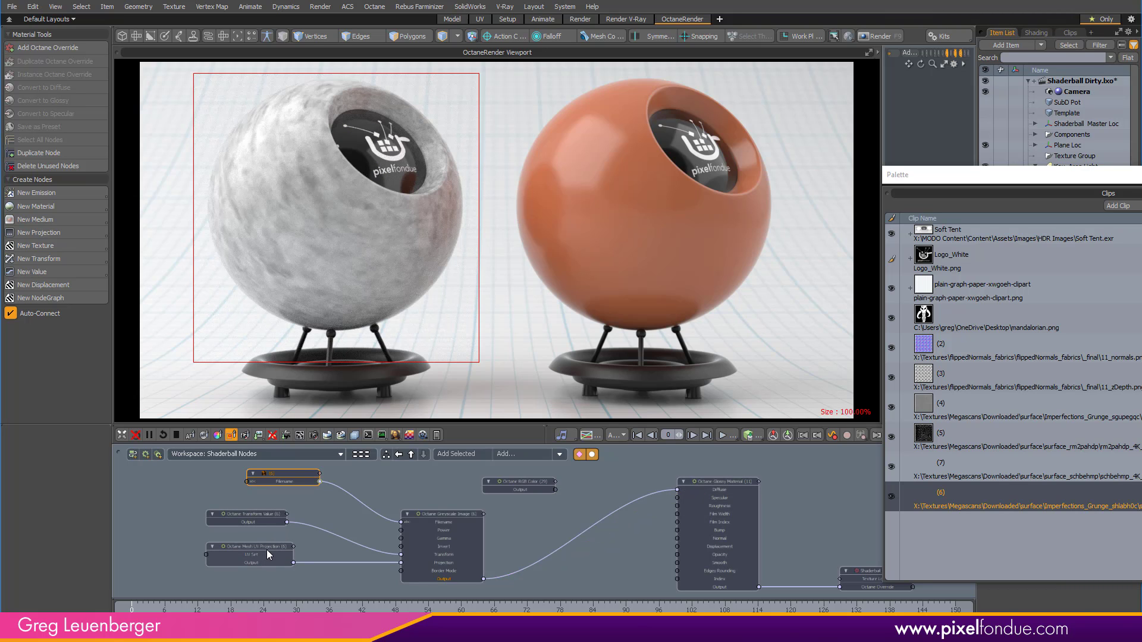
Try a uniform scale of 20% on the Transform Value node that drives the specular grunge map
click(264, 556)
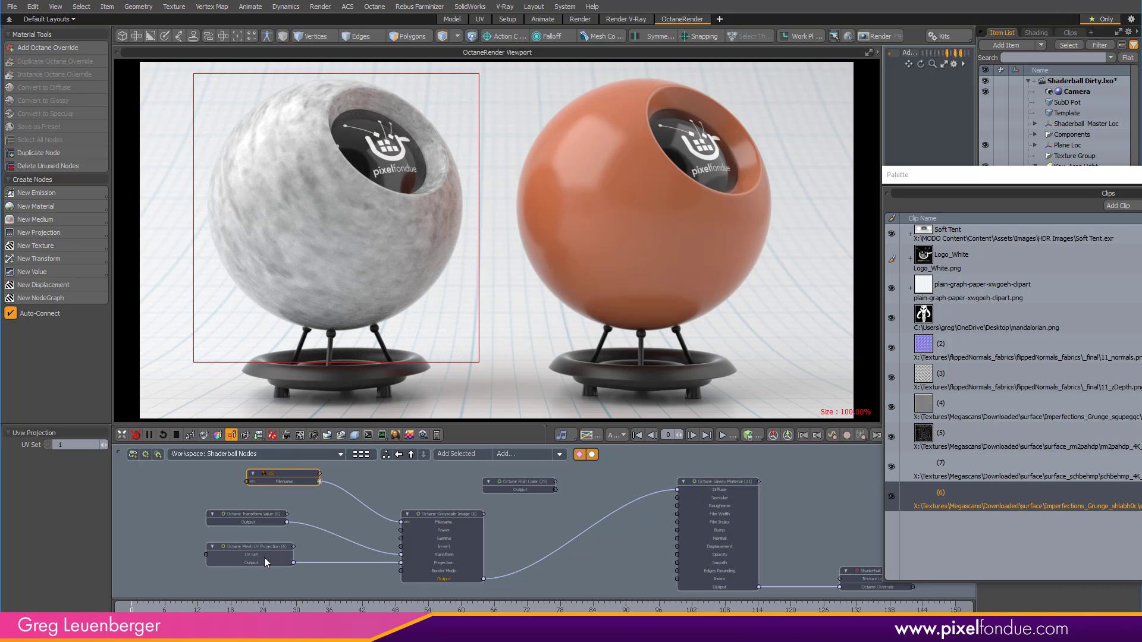
click(264, 521)
click(84, 489)
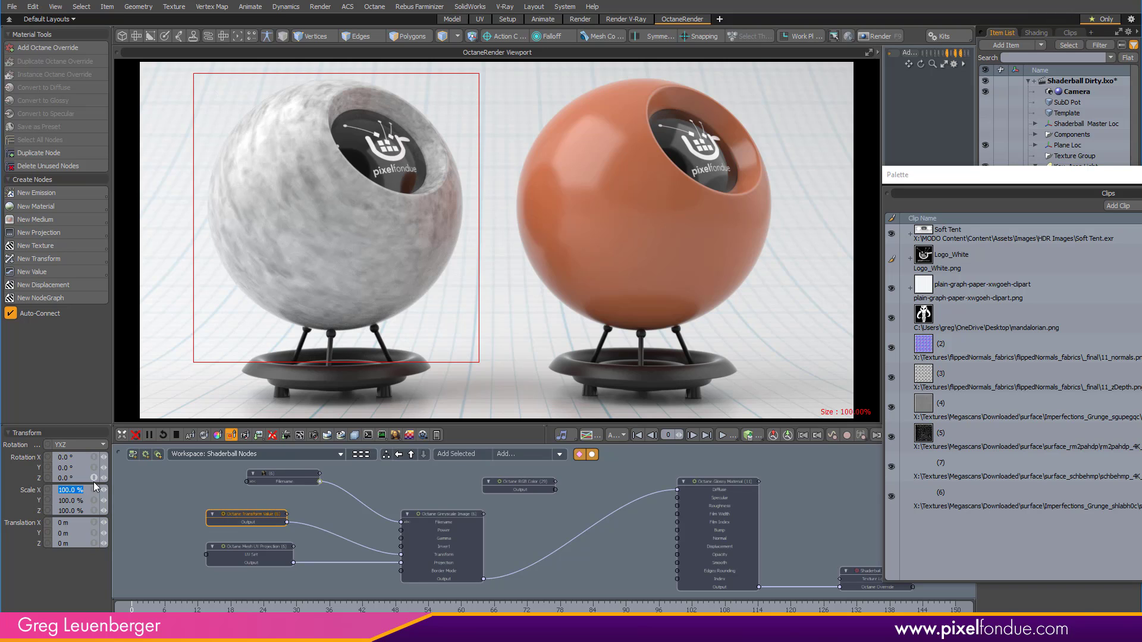
text(20)
key(Return)
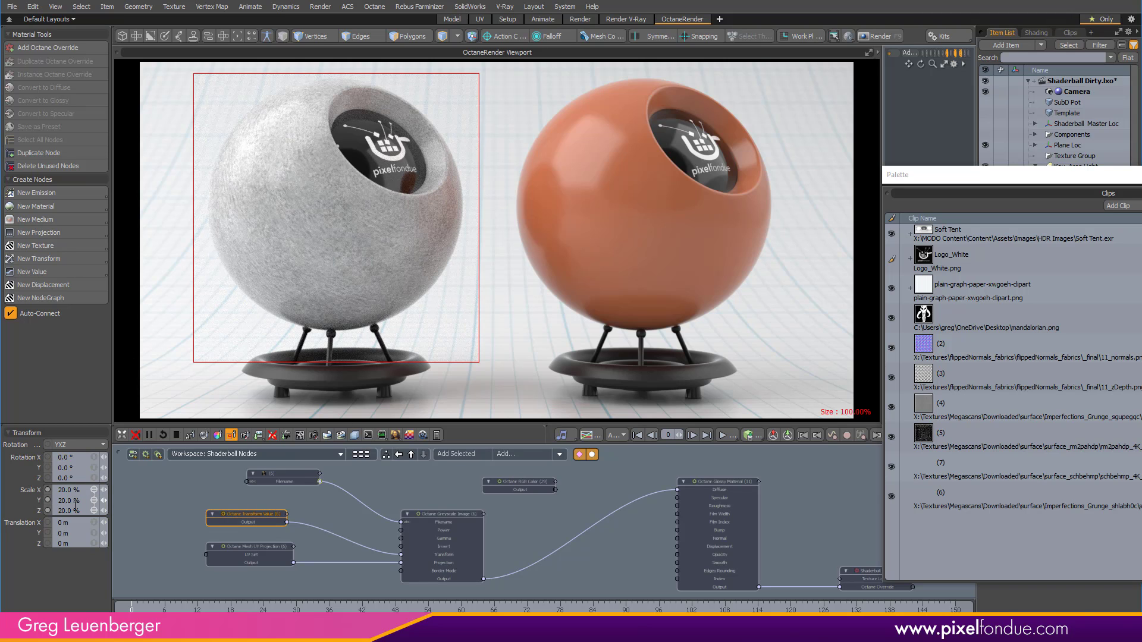
Set the uniform scale of the specular map's Transform Value node to 200%
click(84, 491)
text(200)
key(Return)
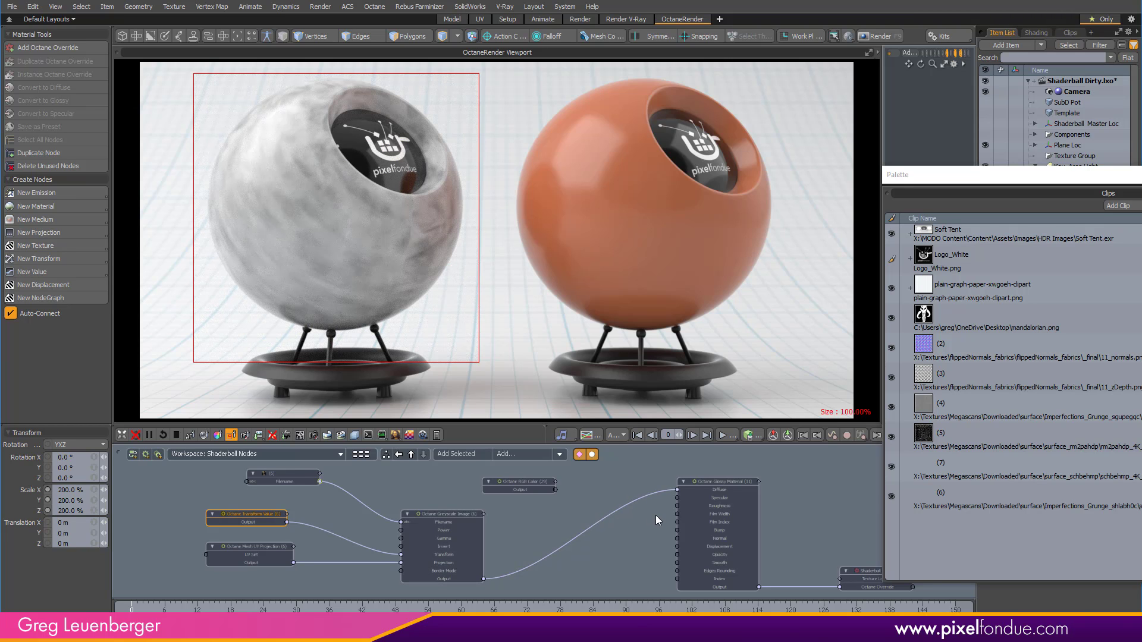
Return the Greyscale Image output to the Glossy Material's Specular channel and link the RGB Color output to Diffuse
scroll(657, 516, up, 3)
mouse_move(684, 480)
mouse_down()
mouse_move(630, 502)
mouse_move(686, 490)
mouse_move(684, 480)
mouse_up()
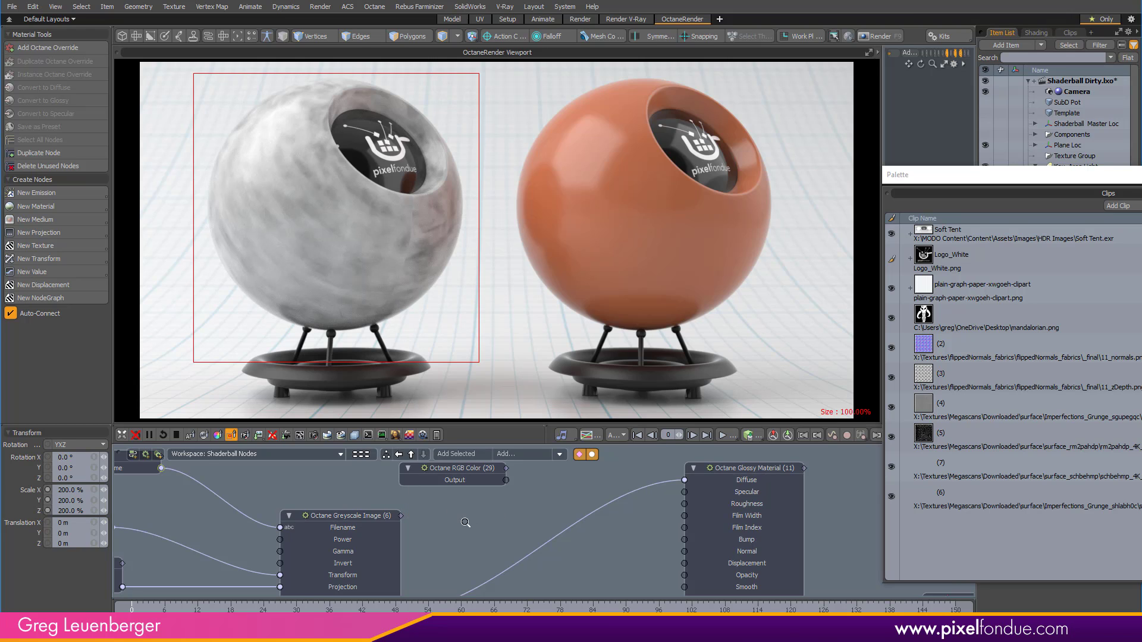
ctrl+alt+drag(467, 524, 654, 498)
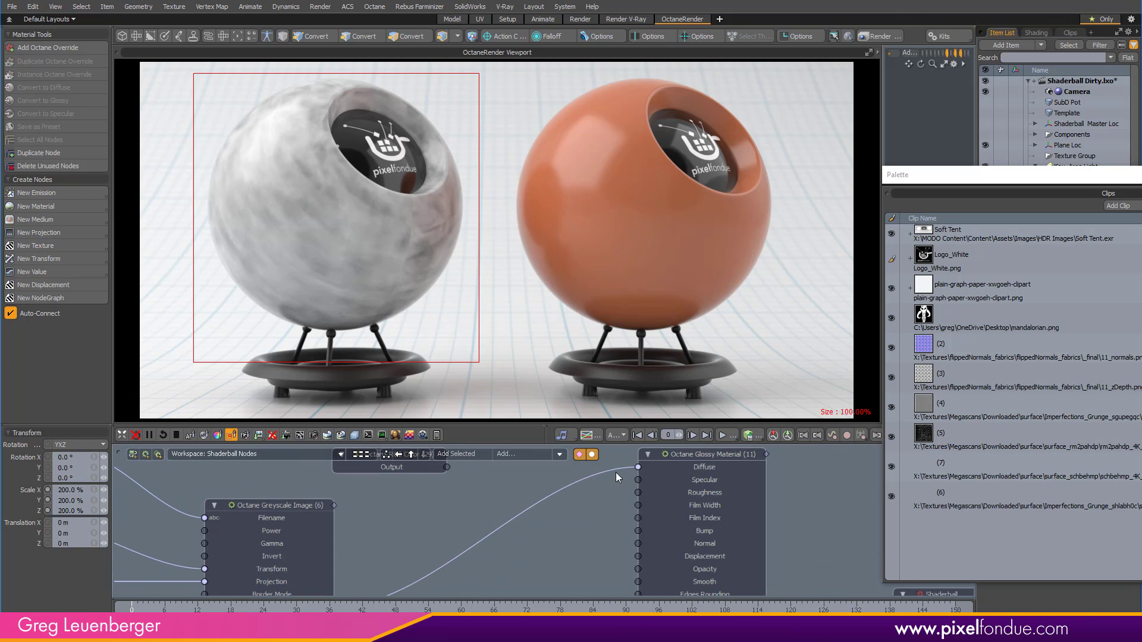
drag(584, 485, 637, 480)
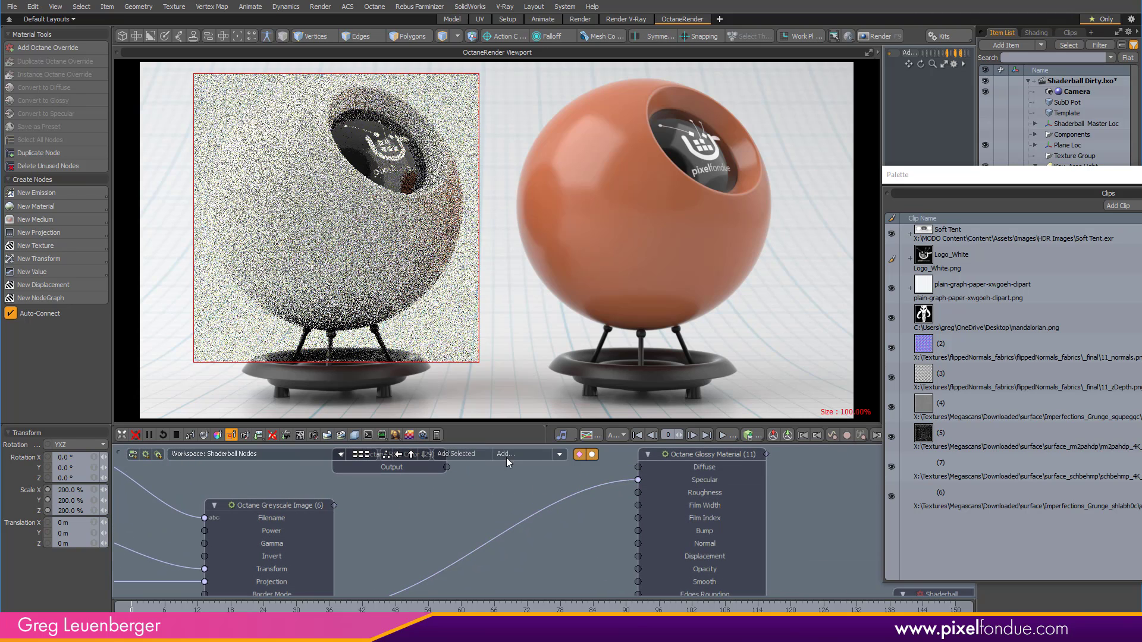
drag(447, 467, 638, 466)
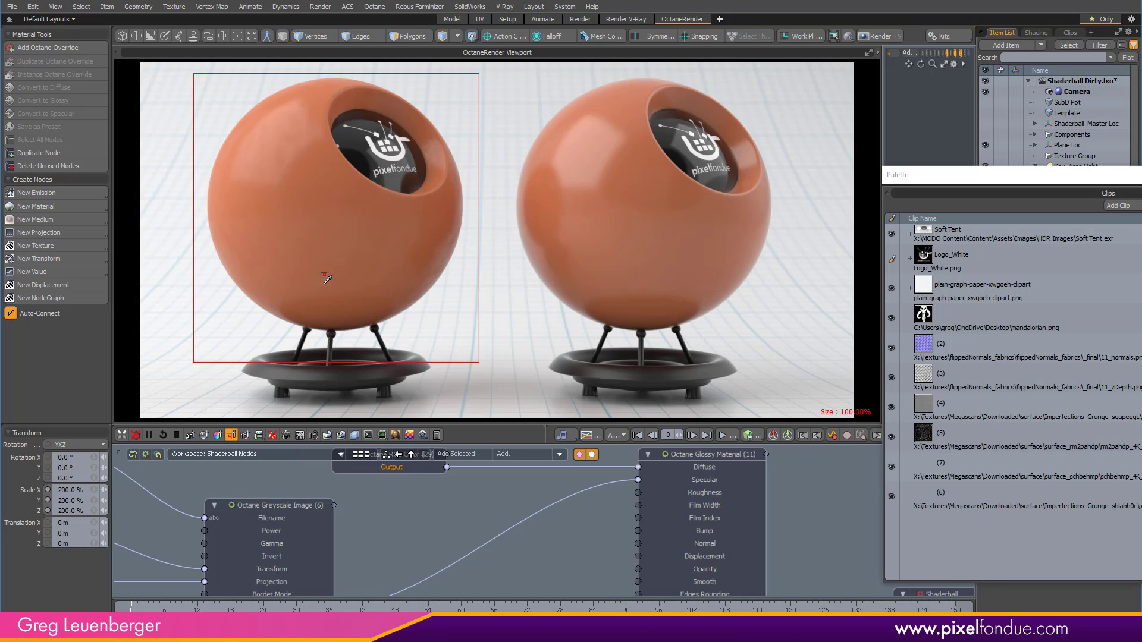
Connect the Color Correction node's output to the Glossy Material's Bump channel
scroll(551, 563, down, 6)
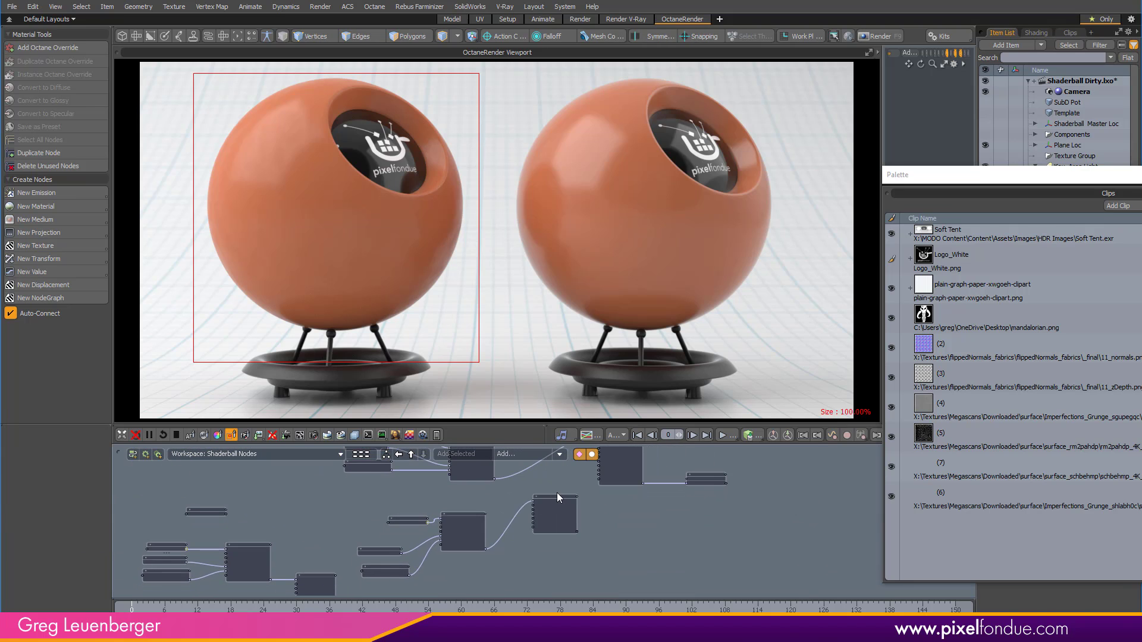
scroll(574, 527, up, 5)
alt+drag(574, 527, 546, 574)
scroll(546, 575, down, 2)
middle_drag(517, 583, 503, 569)
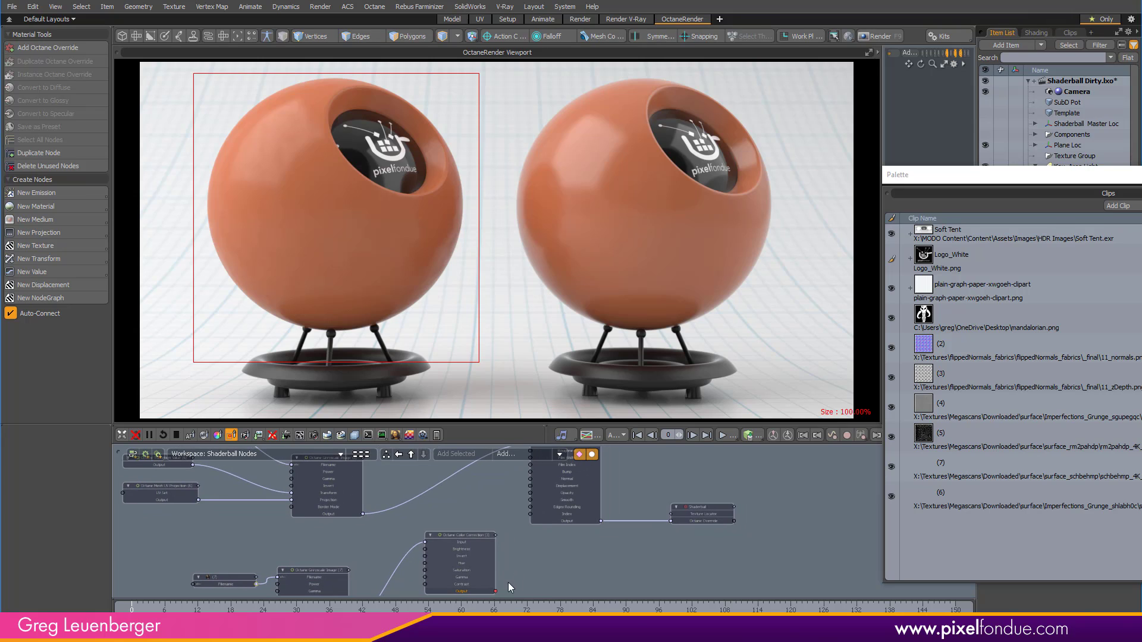
drag(496, 591, 558, 483)
mouse_move(564, 476)
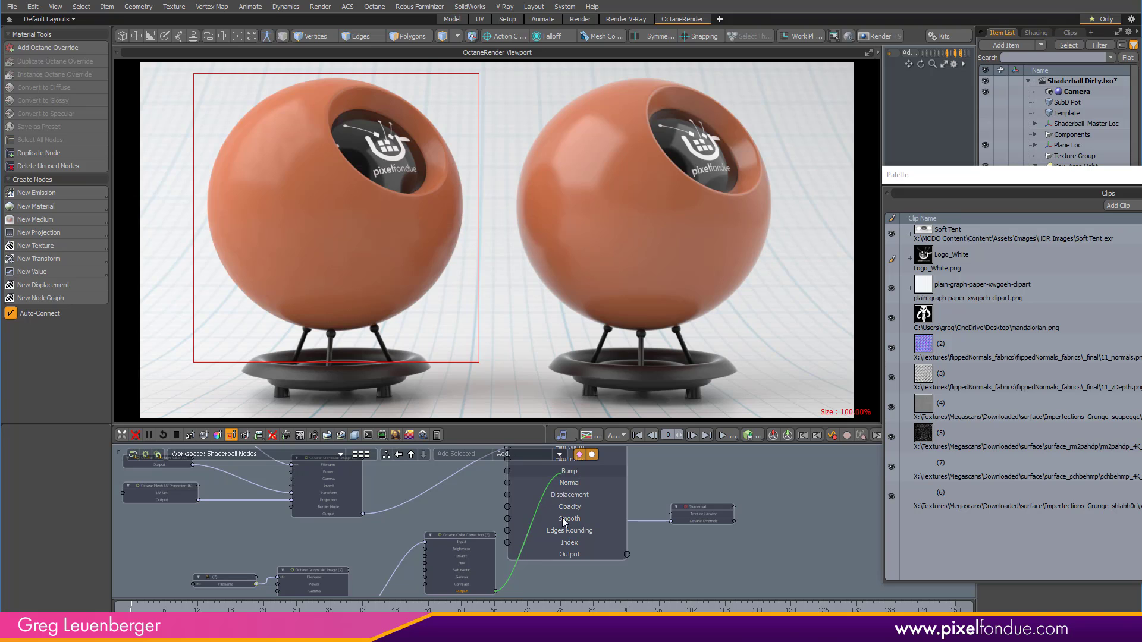
Connect the output of the Greyscale Image that feeds the Color Correction node to the Glossy Material's Roughness channel
mouse_move(387, 563)
middle_down()
mouse_move(437, 535)
mouse_move(434, 519)
mouse_move(376, 545)
middle_up()
scroll(376, 545, down, 3)
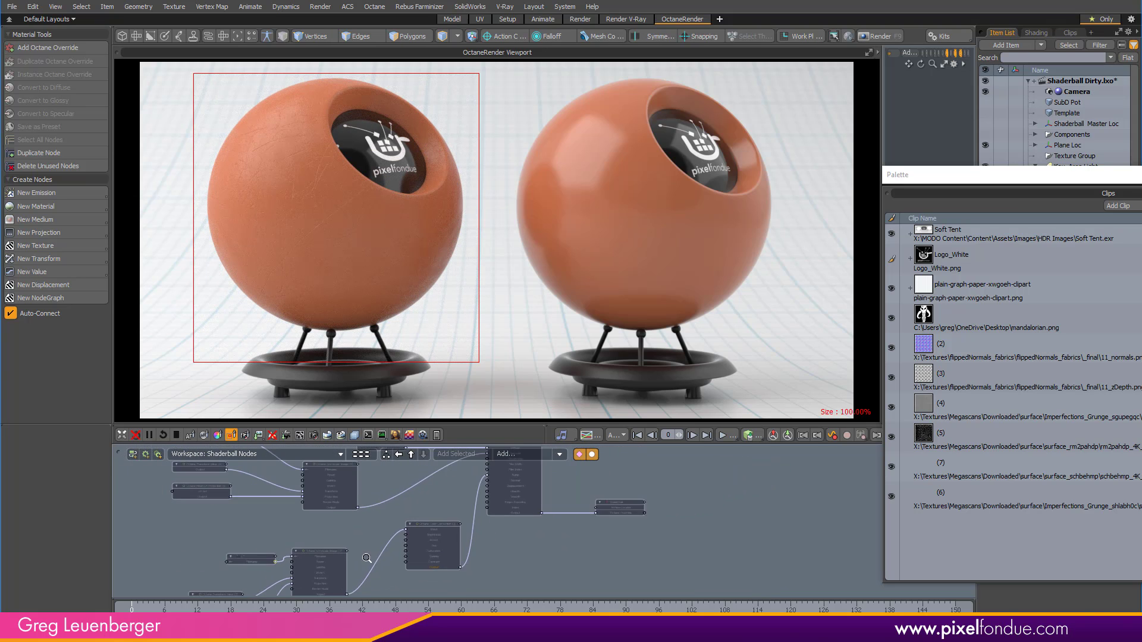
drag(348, 591, 509, 463)
click(509, 463)
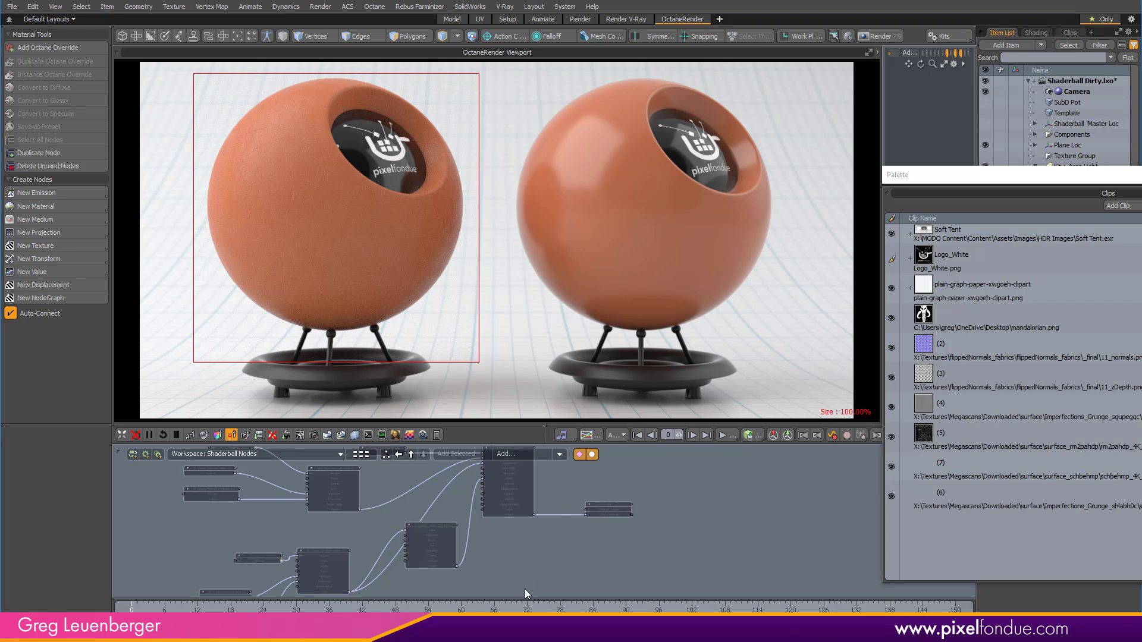
Set the Power of the specular Greyscale Image node to 1.5
alt+drag(560, 523, 610, 559)
scroll(469, 489, up, 3)
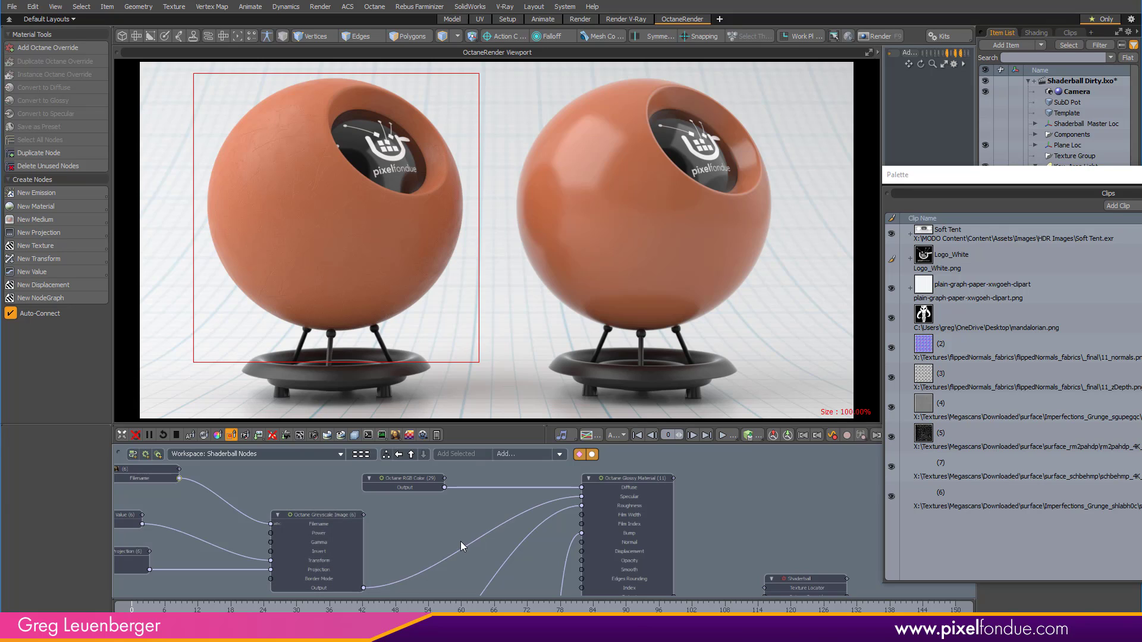
click(322, 515)
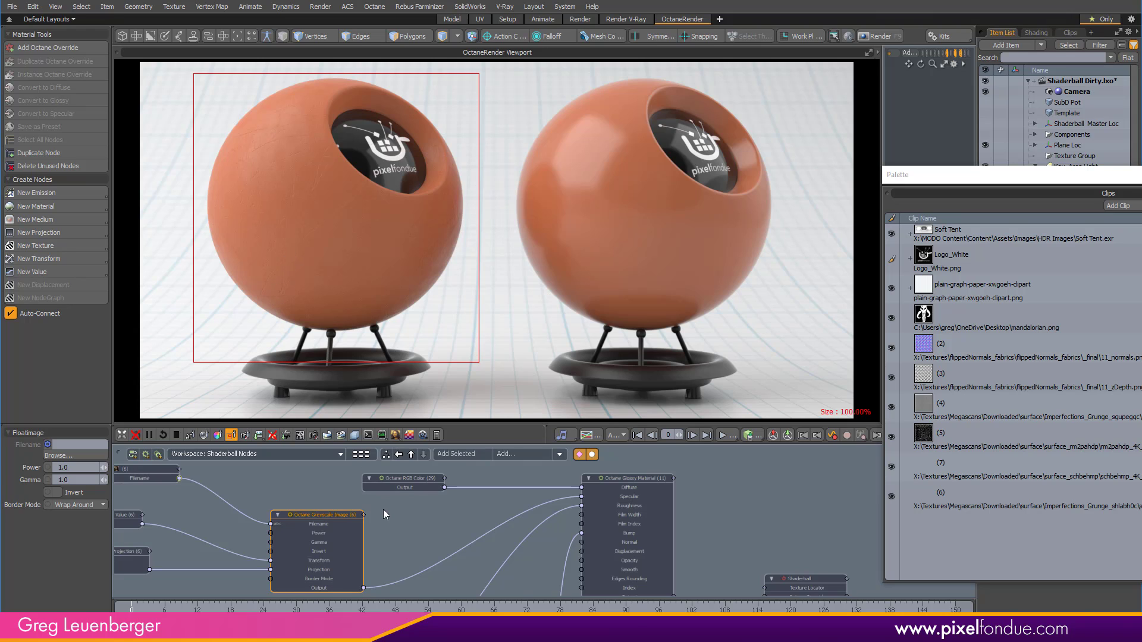
scroll(410, 539, up, 2)
alt+drag(413, 538, 570, 508)
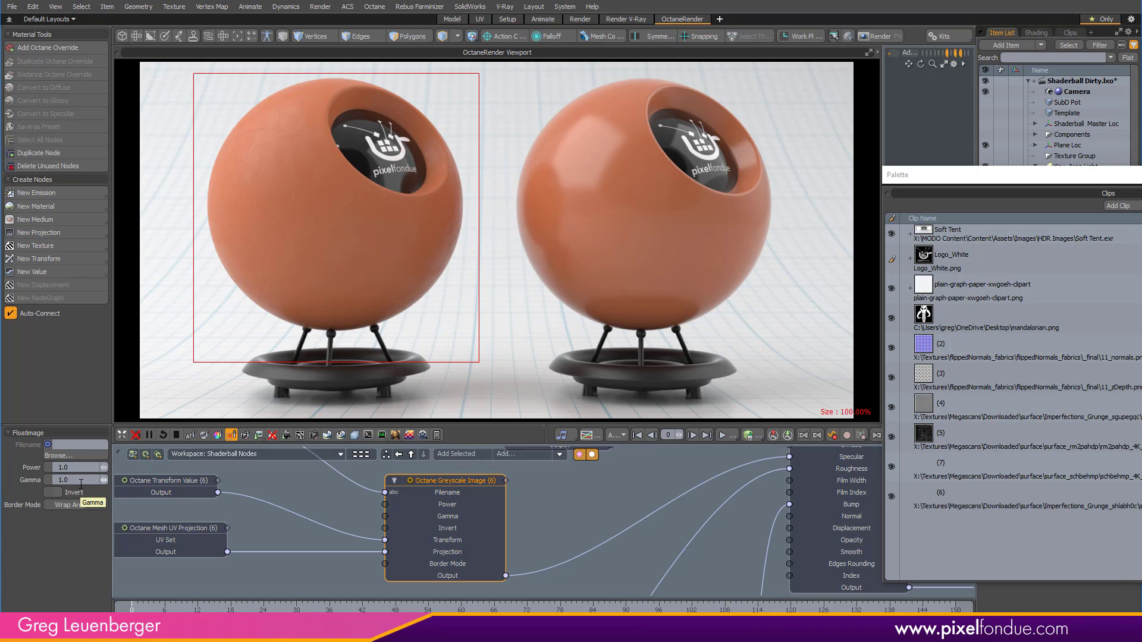
click(95, 468)
text(2)
key(Return)
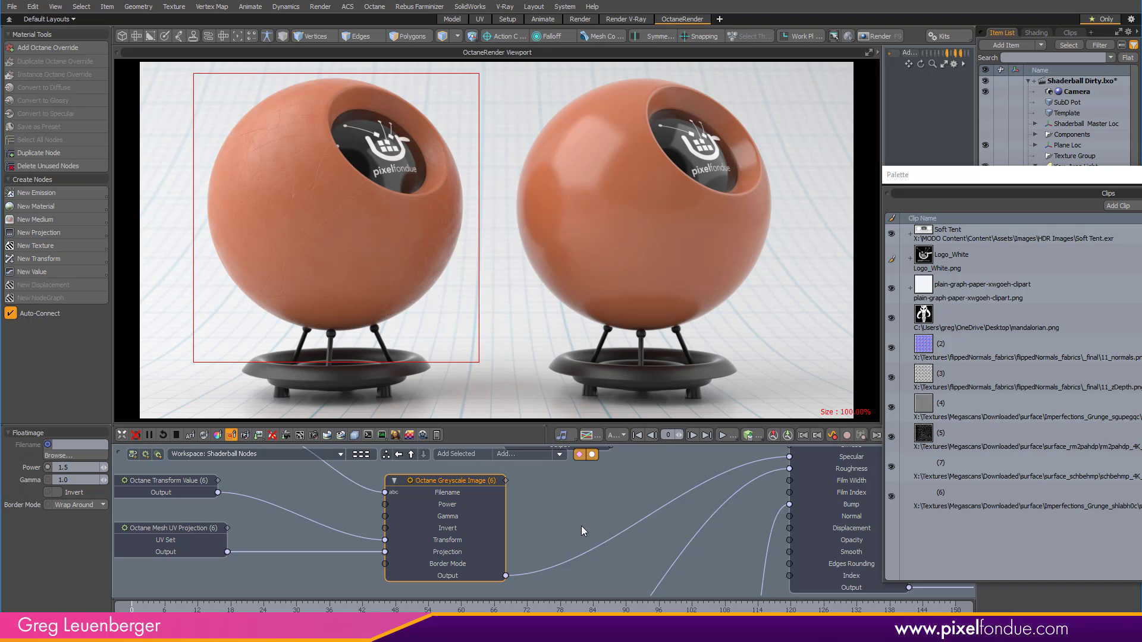
Move the RGB Color node farther away from the Glossy Material and check its color in the Color Picker
scroll(611, 497, down, 3)
alt+drag(611, 497, 581, 576)
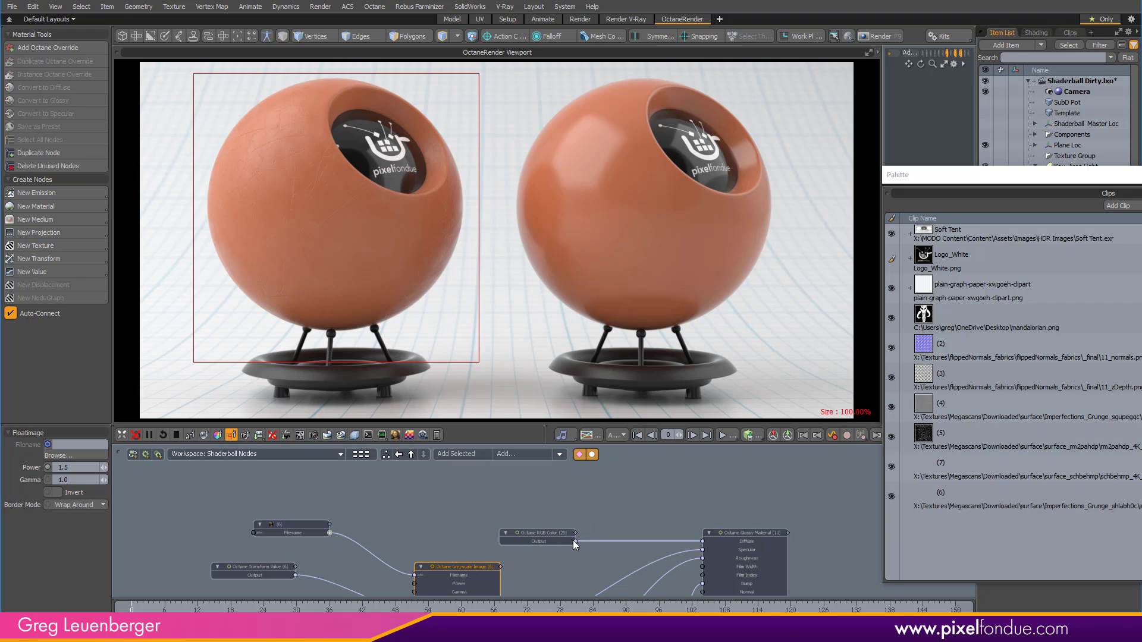
ctrl+alt+drag(570, 555, 438, 480)
ctrl+alt+drag(598, 507, 588, 533)
drag(518, 513, 490, 484)
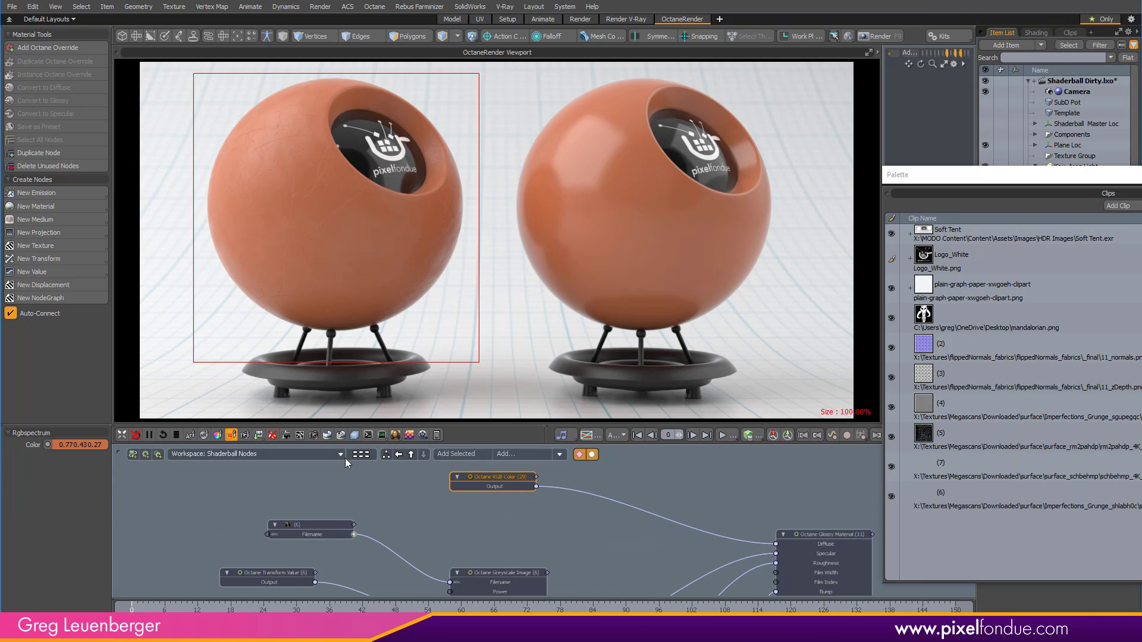
click(99, 446)
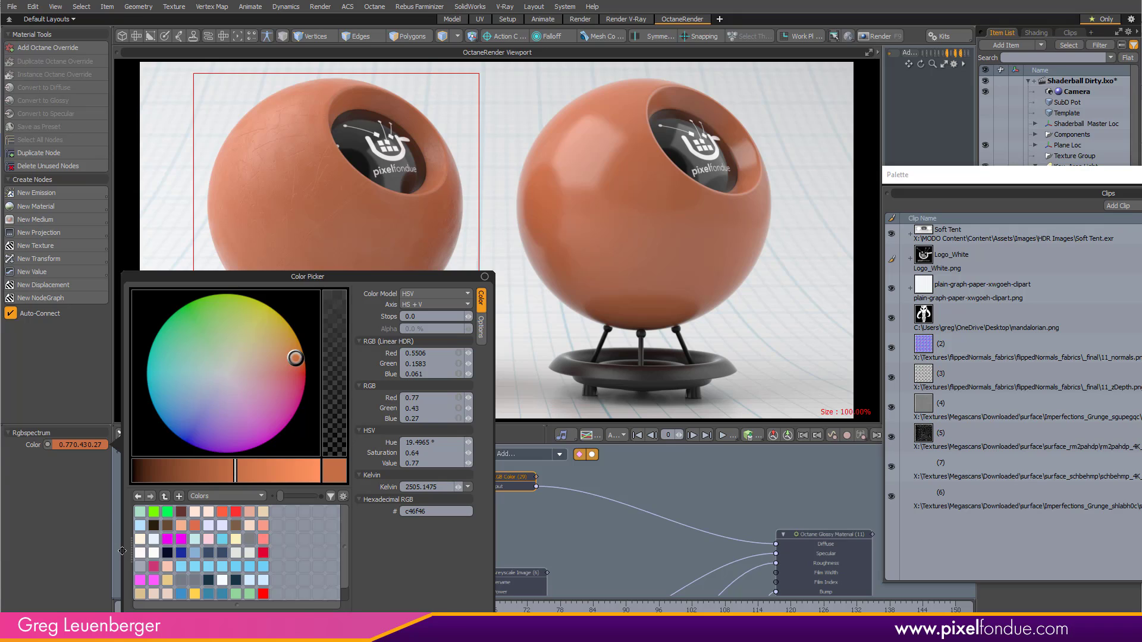
click(555, 533)
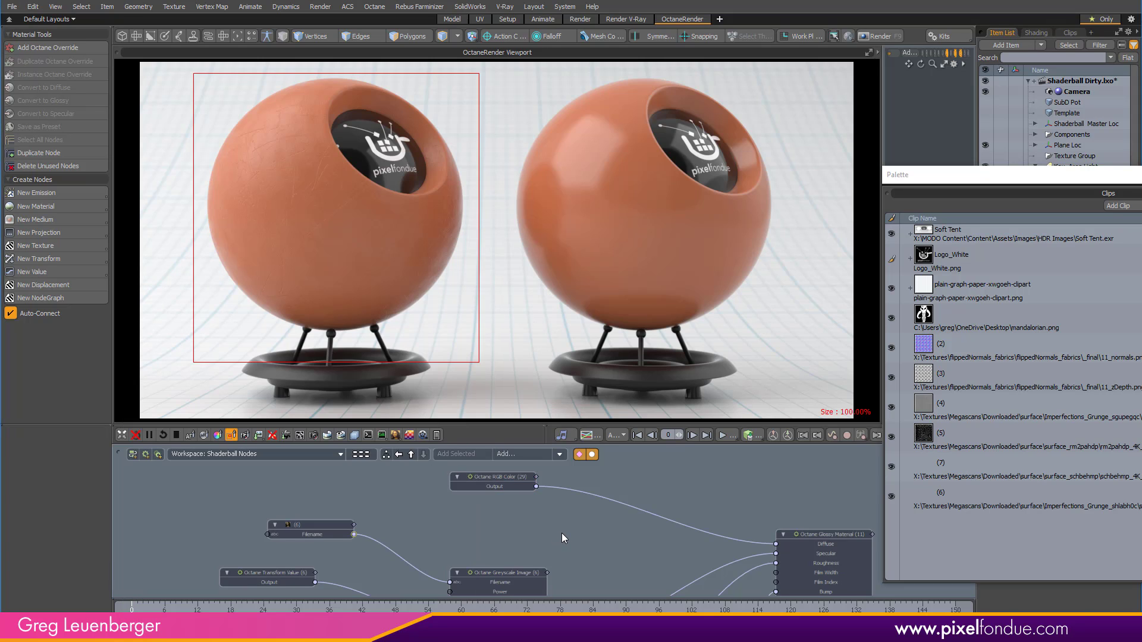
Delete the link between the RGB Color node and the Glossy Material's Diffuse channel
scroll(548, 530, down, 1)
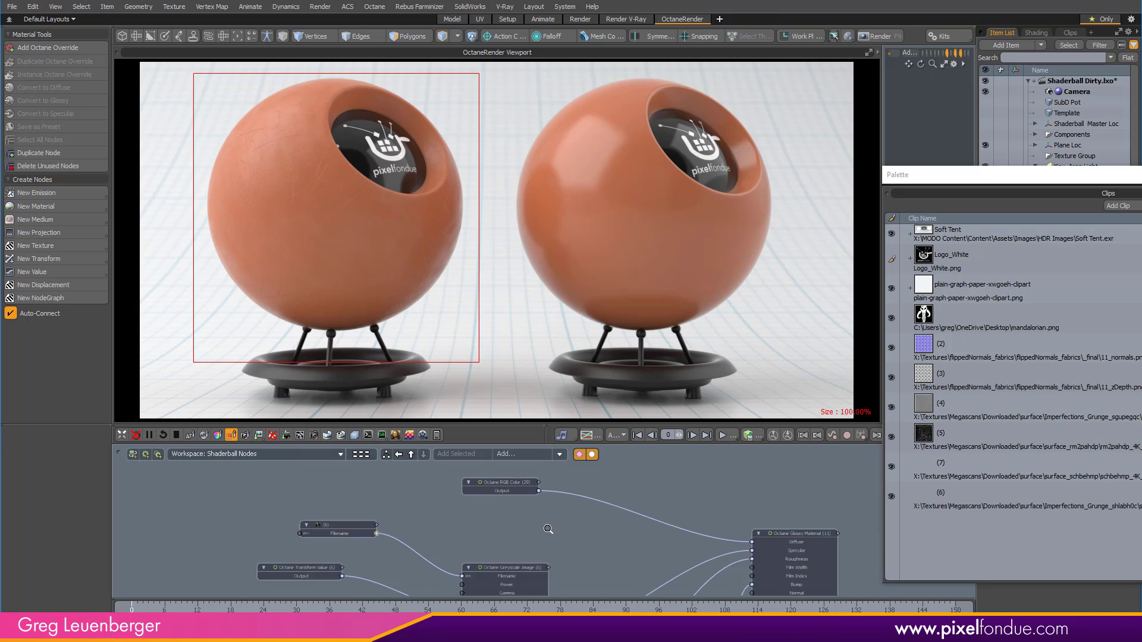
alt+drag(518, 501, 539, 531)
scroll(510, 525, up, 4)
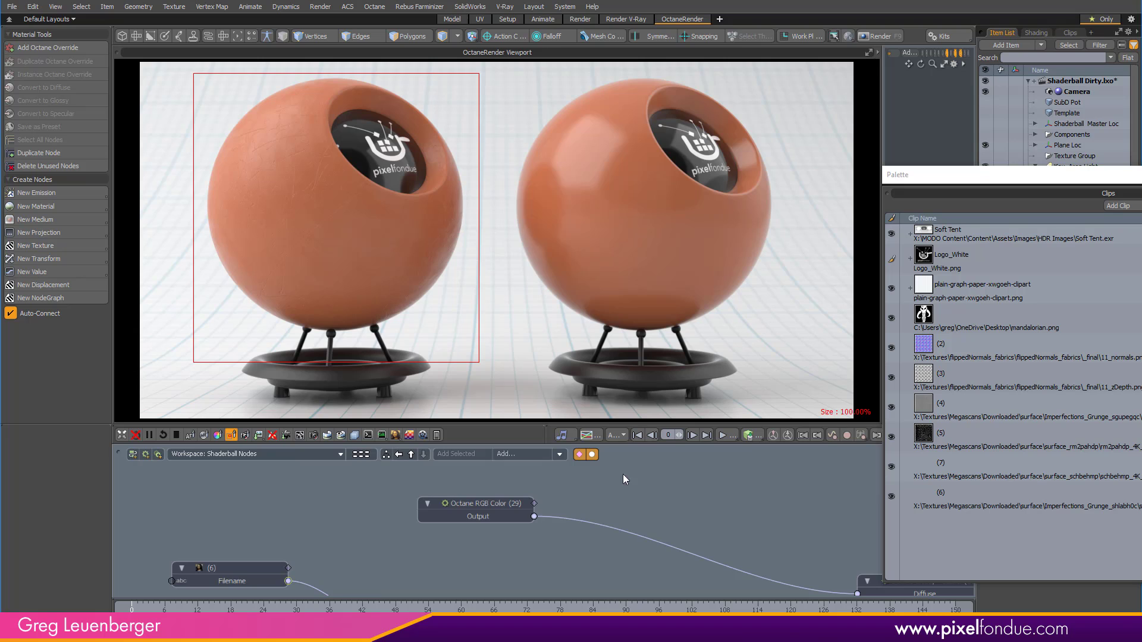
ctrl+alt+drag(502, 552, 469, 540)
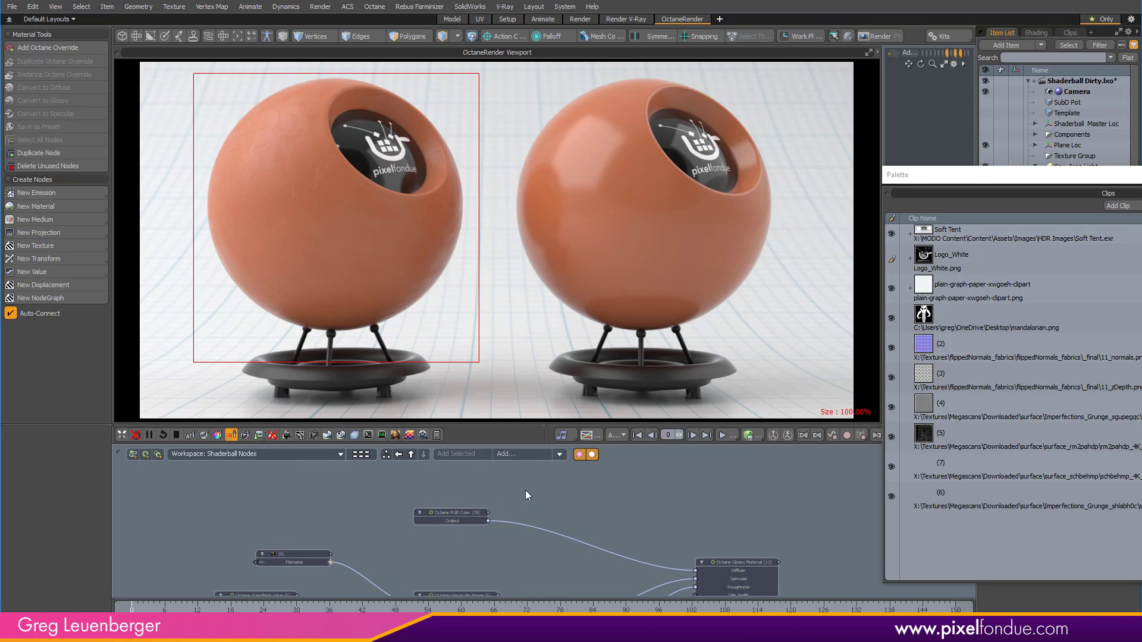
scroll(737, 575, up, 2)
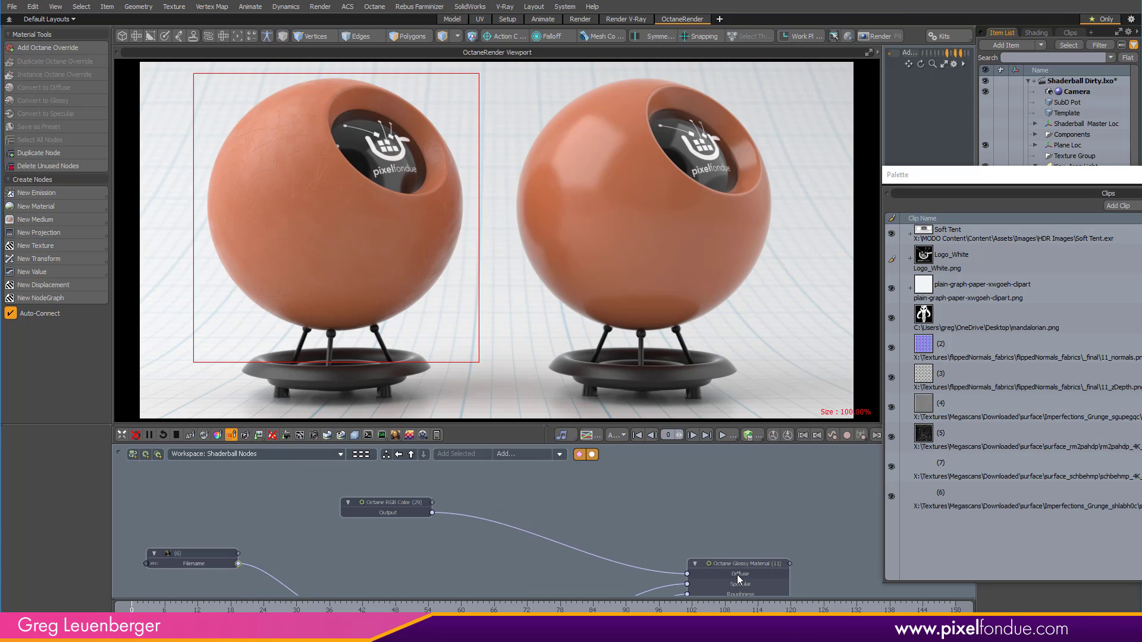
click(737, 575)
click(626, 565)
key(Delete)
Add a Mix texture connected to the Glossy Material's Diffuse channel and place its node between RGB Color and the material
alt+drag(688, 554, 657, 516)
scroll(710, 536, up, 2)
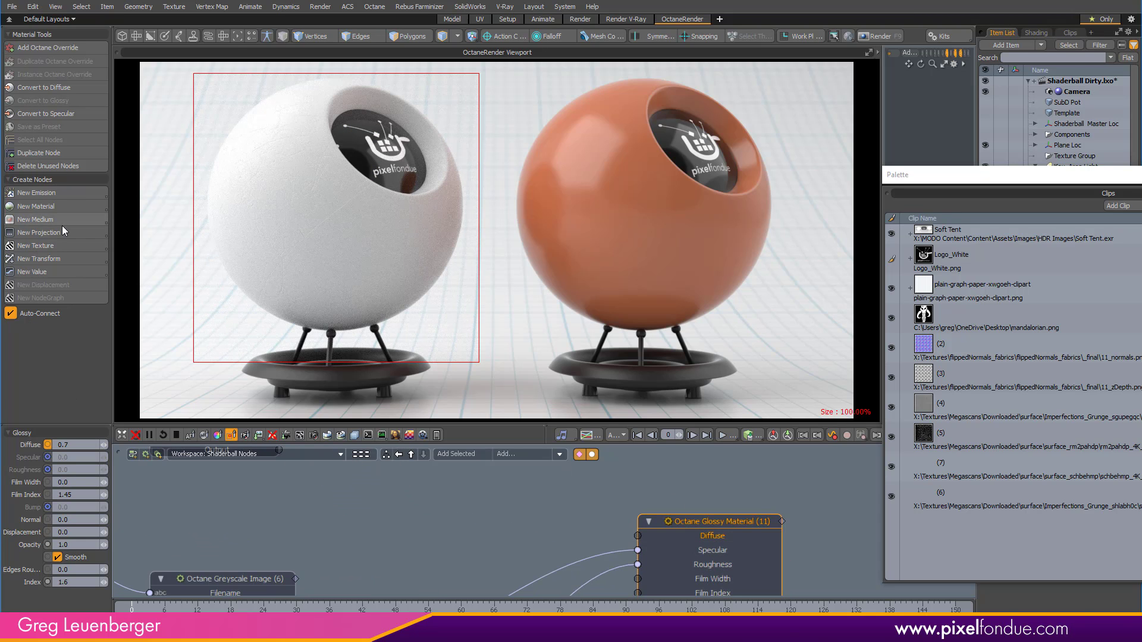
click(41, 245)
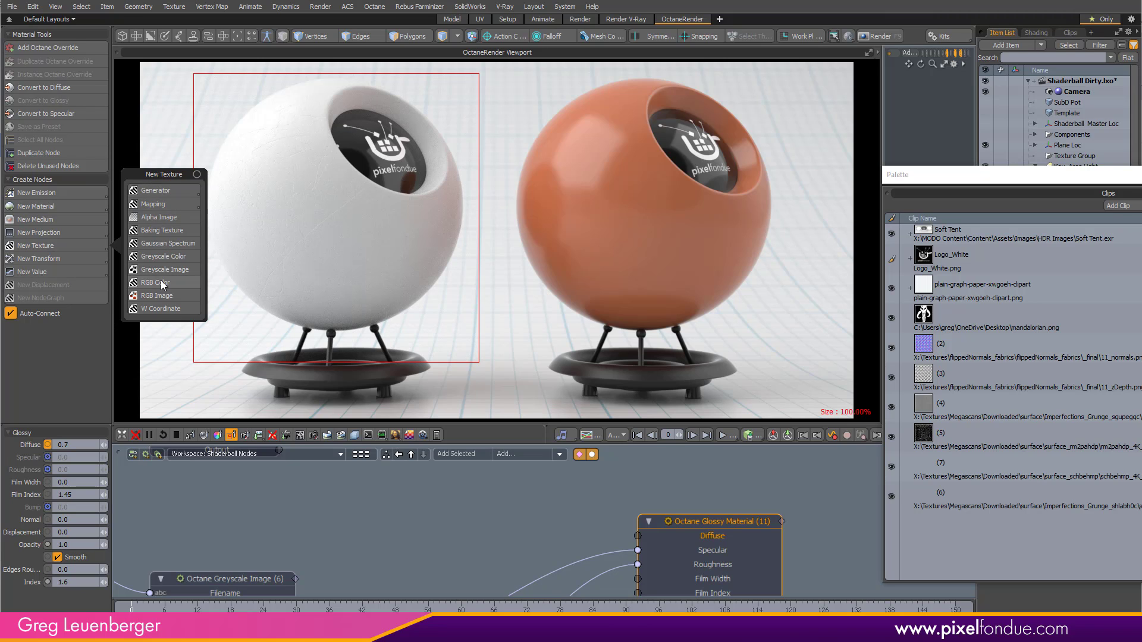
click(158, 206)
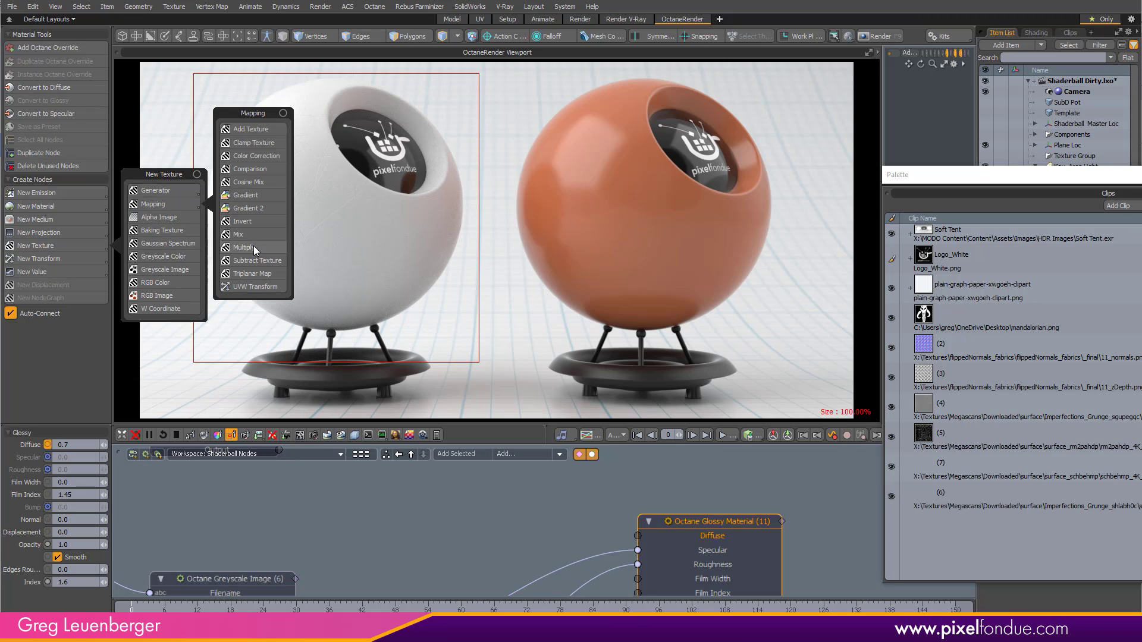
click(240, 234)
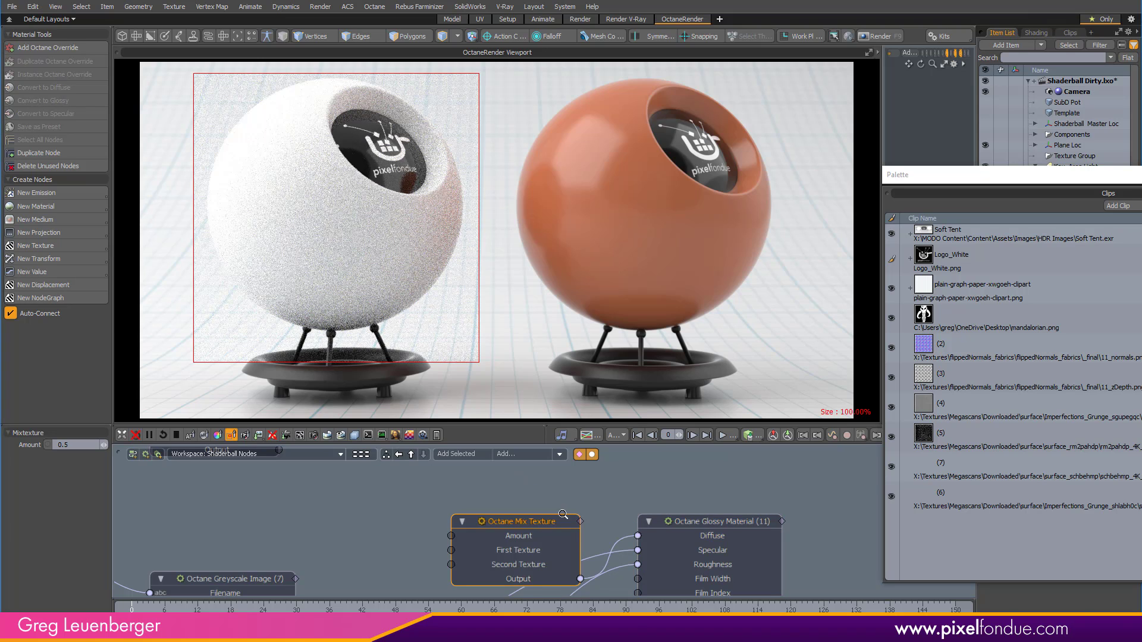
ctrl+alt+drag(562, 514, 538, 511)
mouse_move(576, 496)
alt+mouse_down()
mouse_move(613, 505)
mouse_move(565, 490)
alt+mouse_up()
click(612, 505)
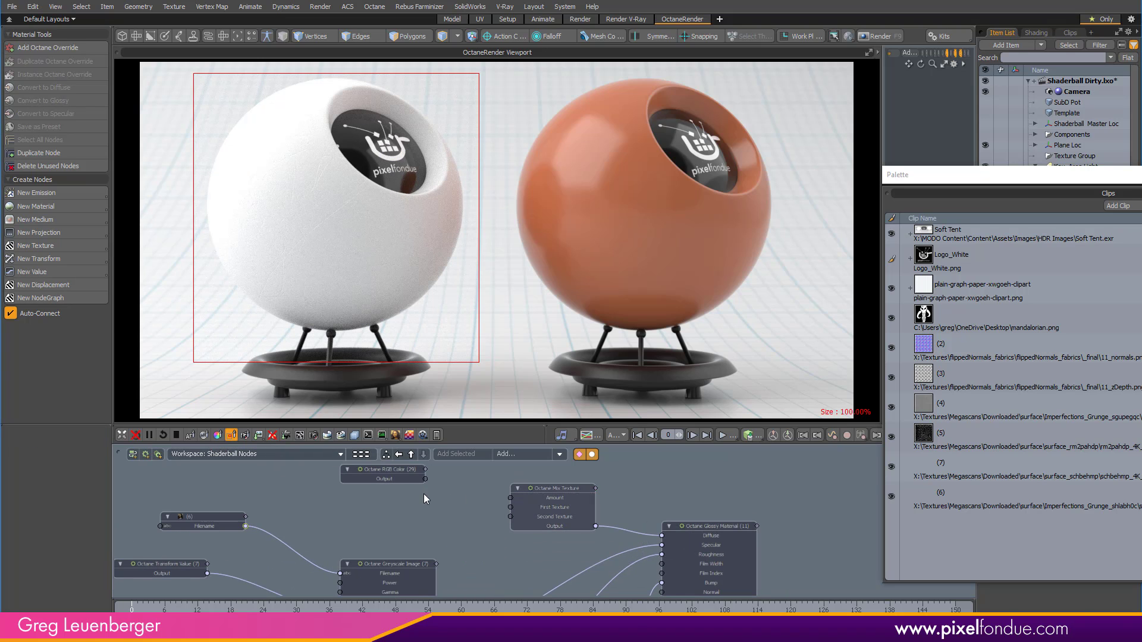
Duplicate the RGB Color node and place the copy directly beneath the original beside the Mix Texture
click(386, 482)
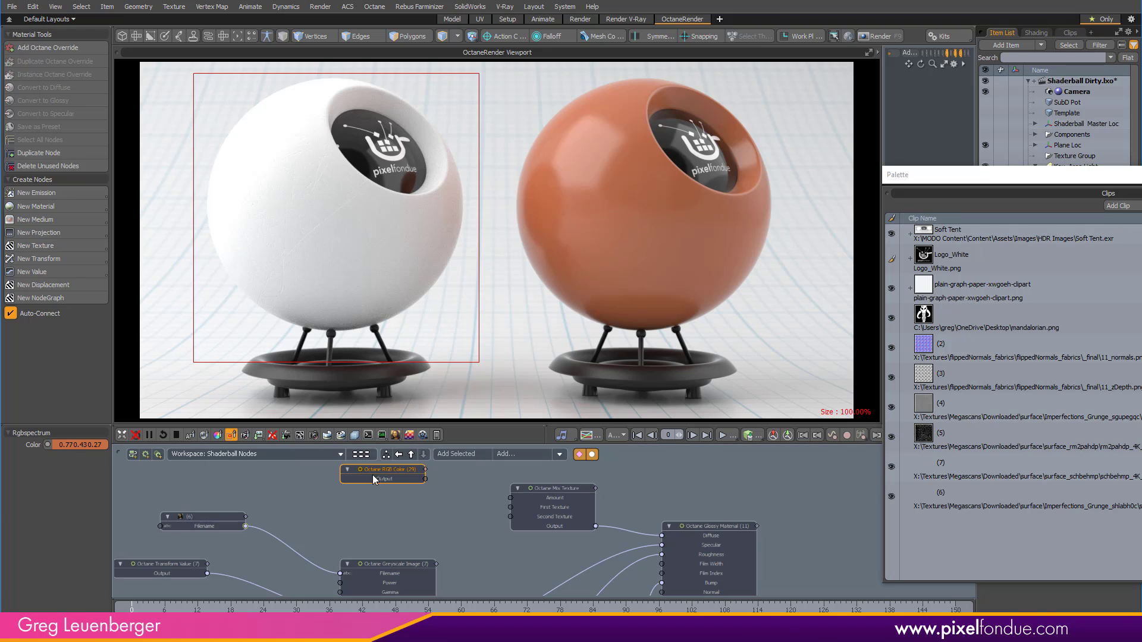
drag(393, 474, 417, 477)
key(ctrl+d)
drag(580, 526, 401, 506)
Set the duplicated RGB Color node to a lighter, less saturated orange of about 0.95, 0.65, 0.55
click(88, 443)
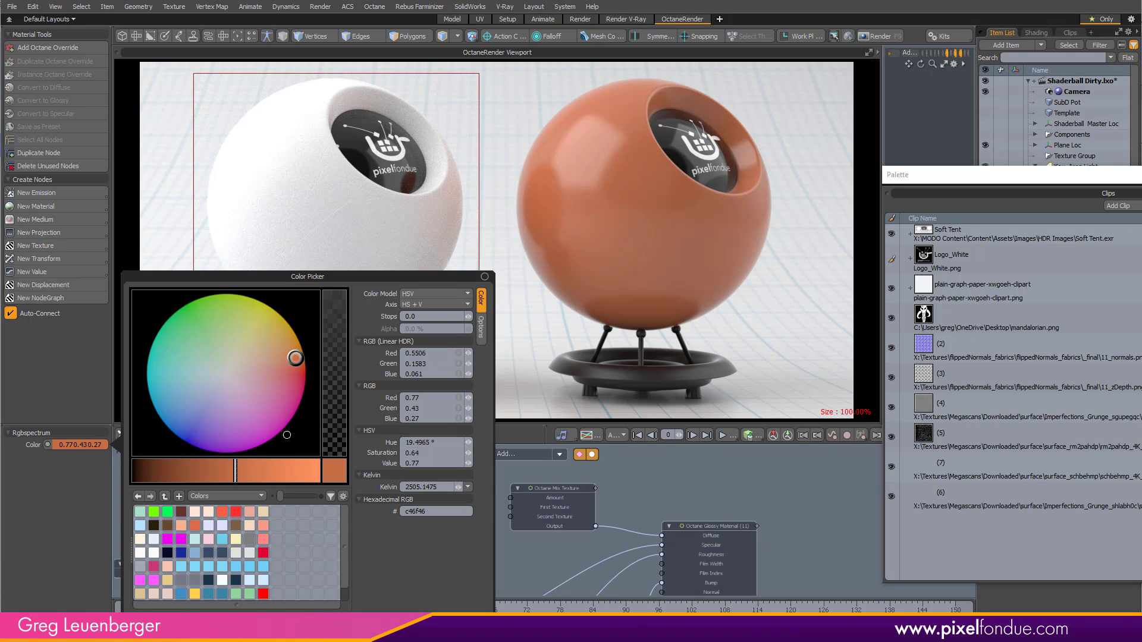
drag(268, 466, 300, 469)
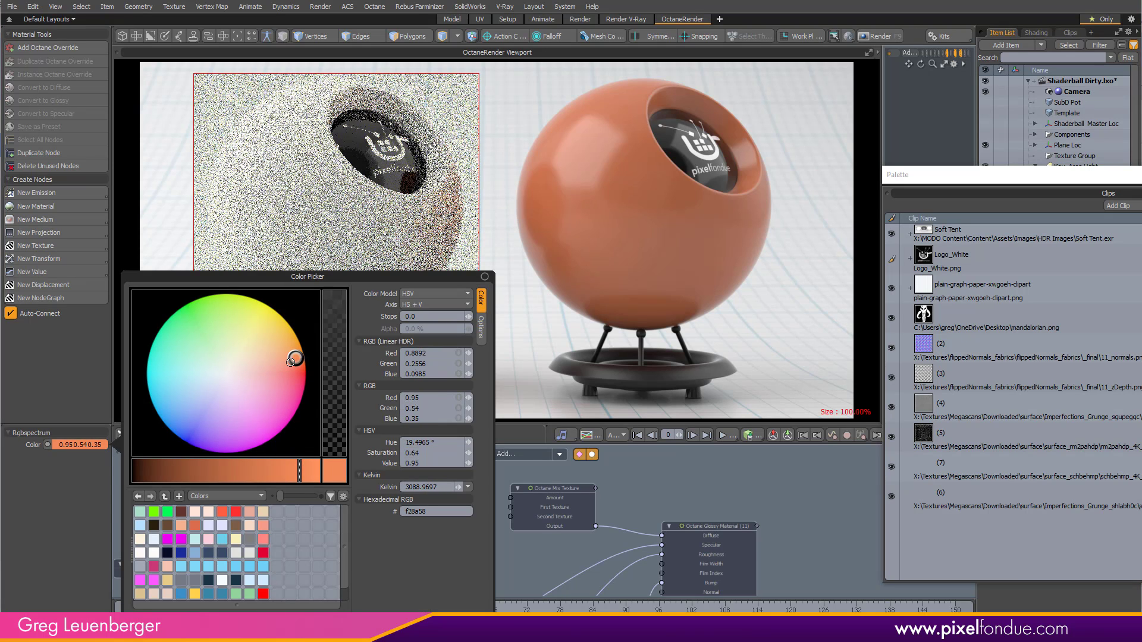
mouse_move(295, 359)
mouse_down()
mouse_move(273, 369)
mouse_move(286, 367)
mouse_up()
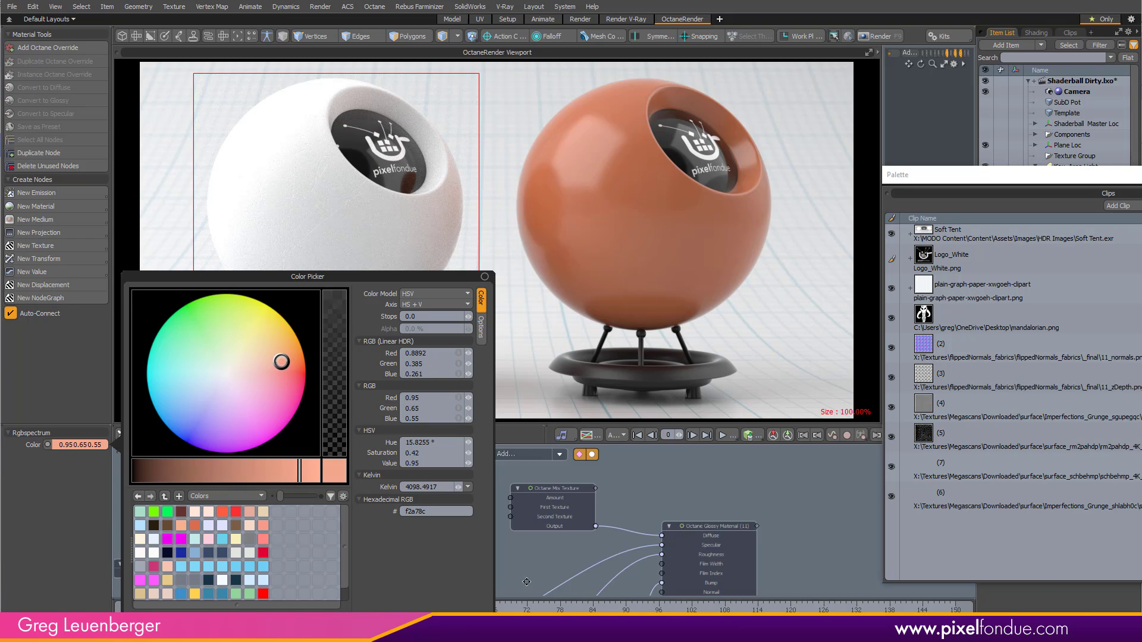
Connect the upper RGB Color node to the Mix Texture's First Texture and the lower one to its Second Texture
scroll(487, 499, up, 2)
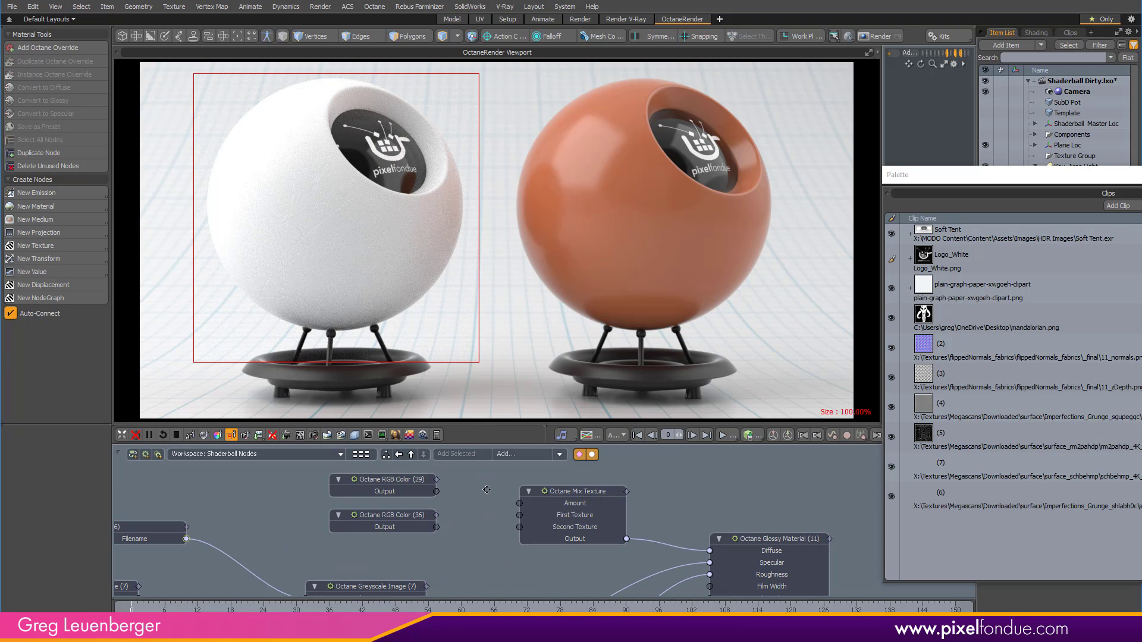
drag(433, 496, 517, 520)
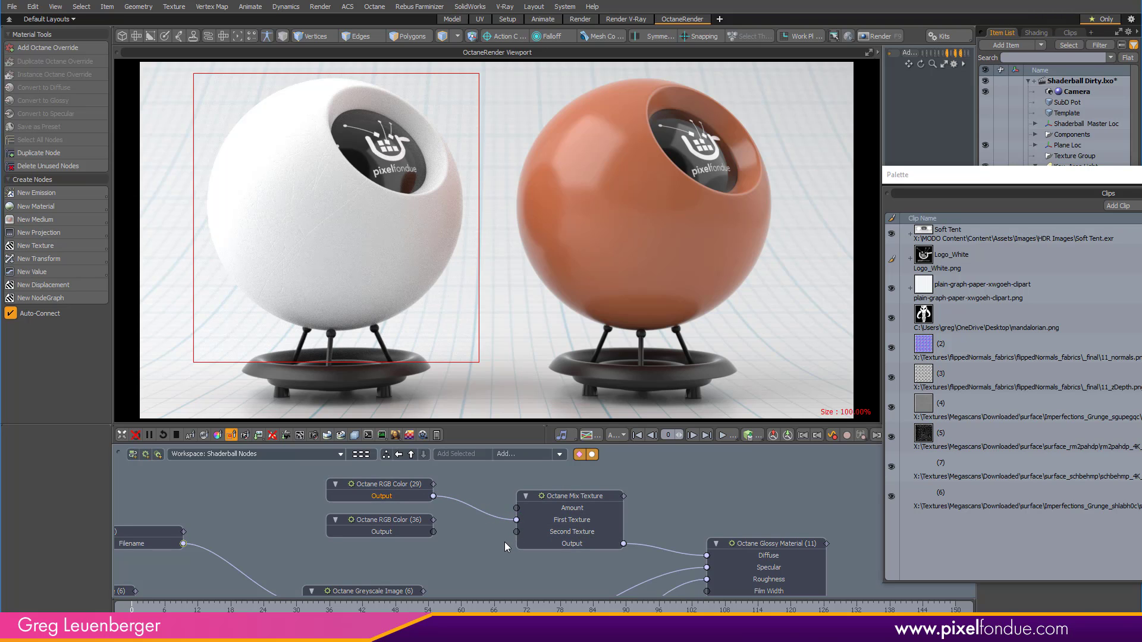
drag(433, 532, 516, 532)
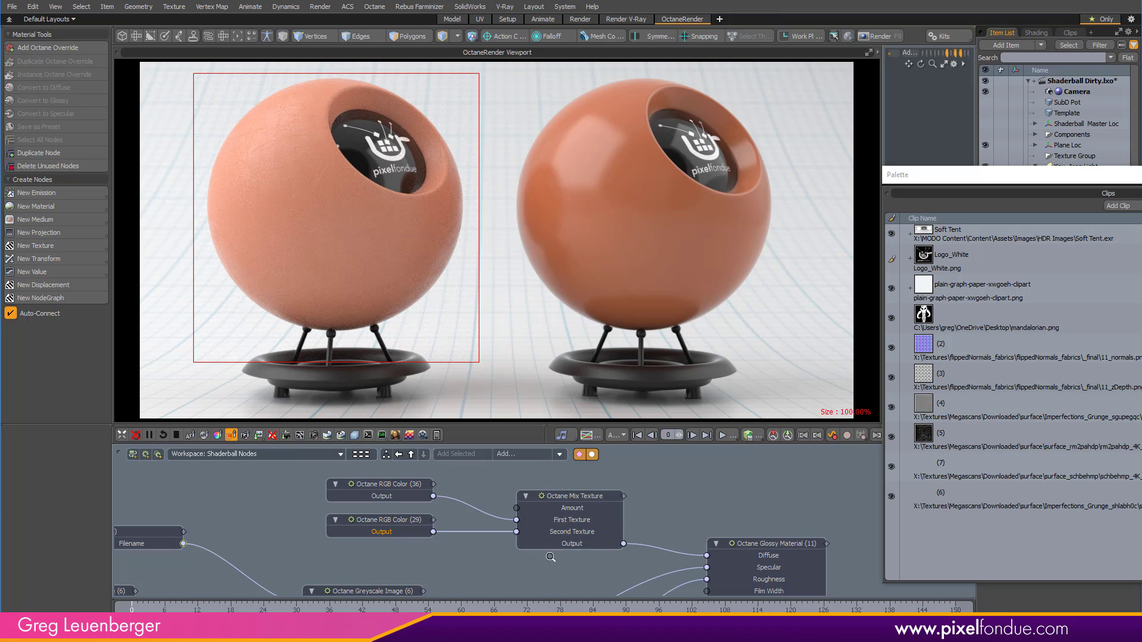
Find the image clip feeding Greyscale Image (7) and examine its scratch texture in the Image Viewer
ctrl+alt+drag(550, 557, 547, 474)
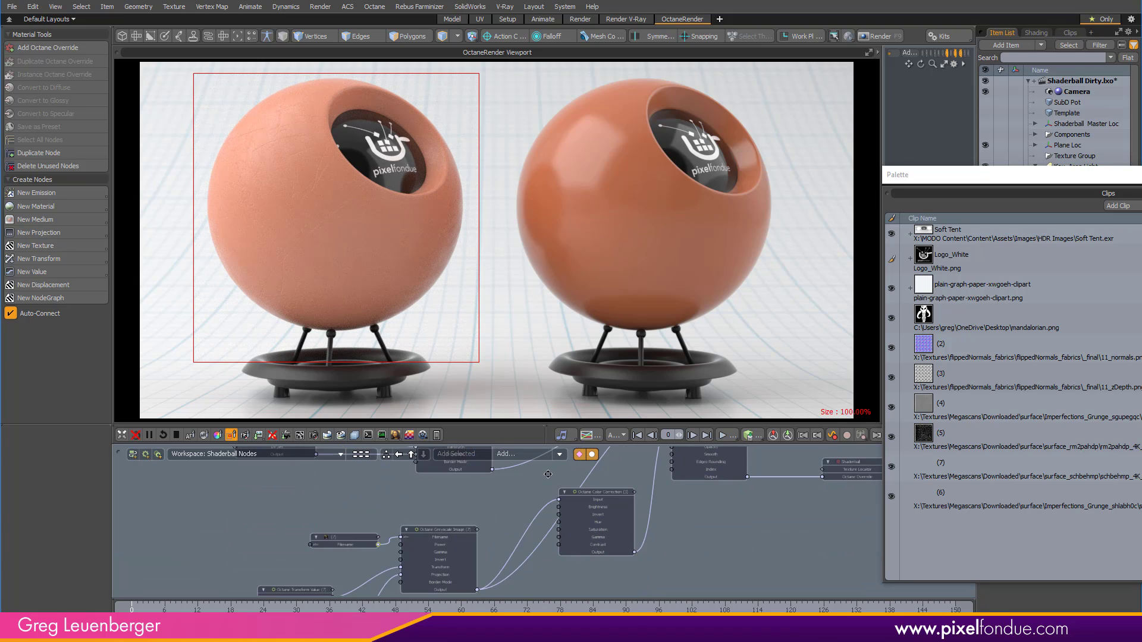
scroll(435, 537, up, 3)
scroll(434, 537, down, 1)
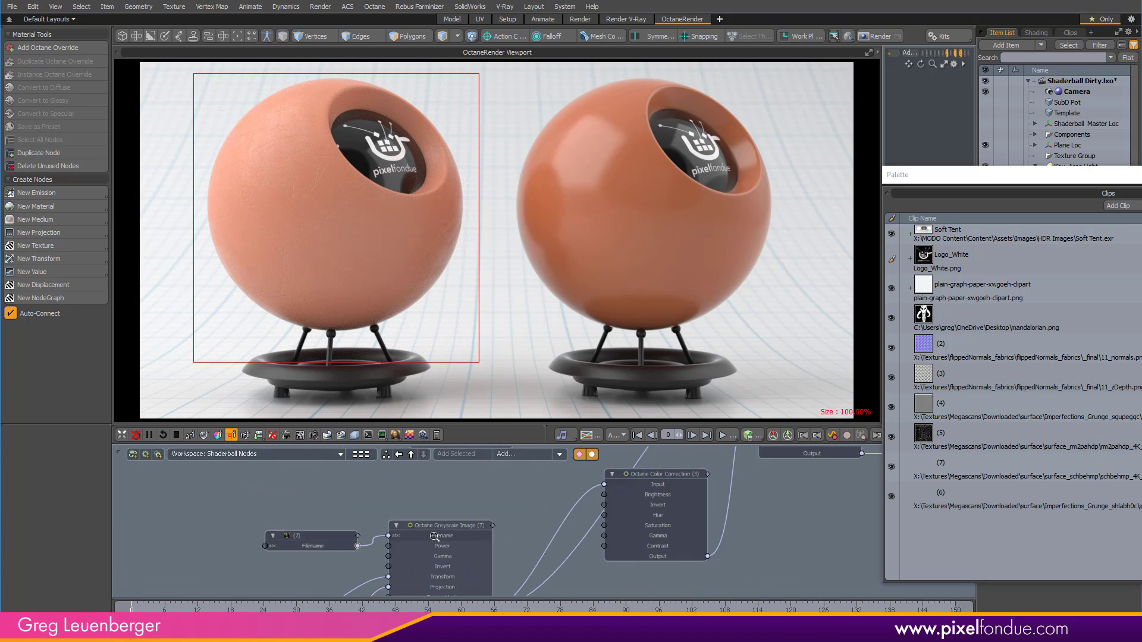
scroll(434, 536, down, 2)
alt+drag(434, 537, 416, 524)
scroll(502, 557, down, 4)
alt+drag(505, 565, 485, 603)
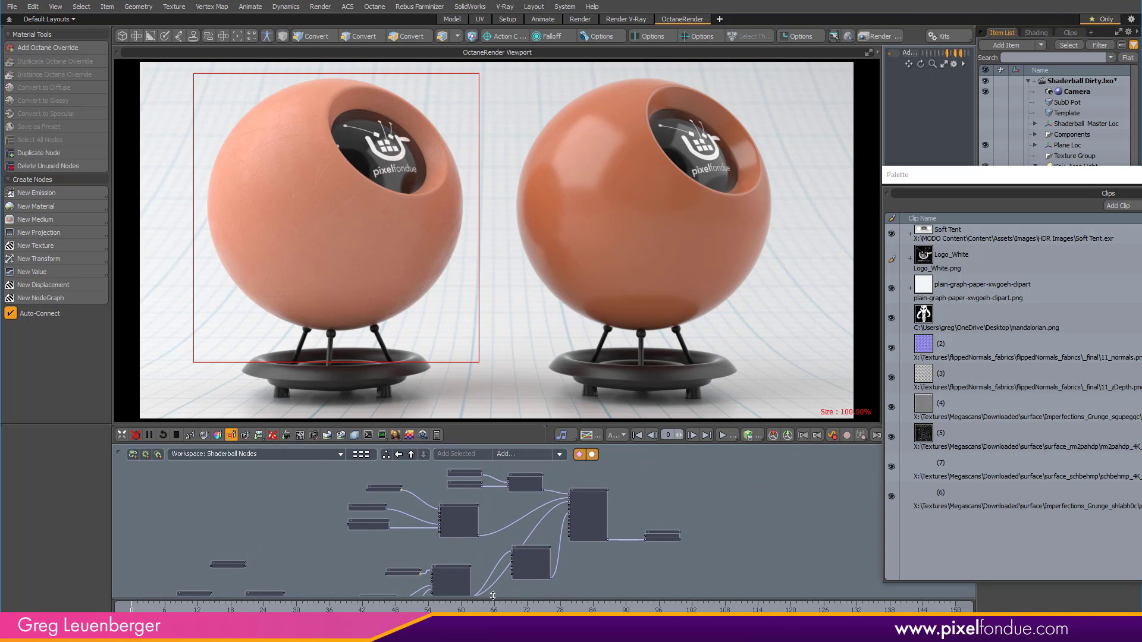
mouse_move(508, 558)
ctrl+alt+mouse_down()
mouse_move(480, 566)
mouse_move(524, 560)
ctrl+alt+mouse_up()
scroll(524, 560, up, 2)
click(964, 477)
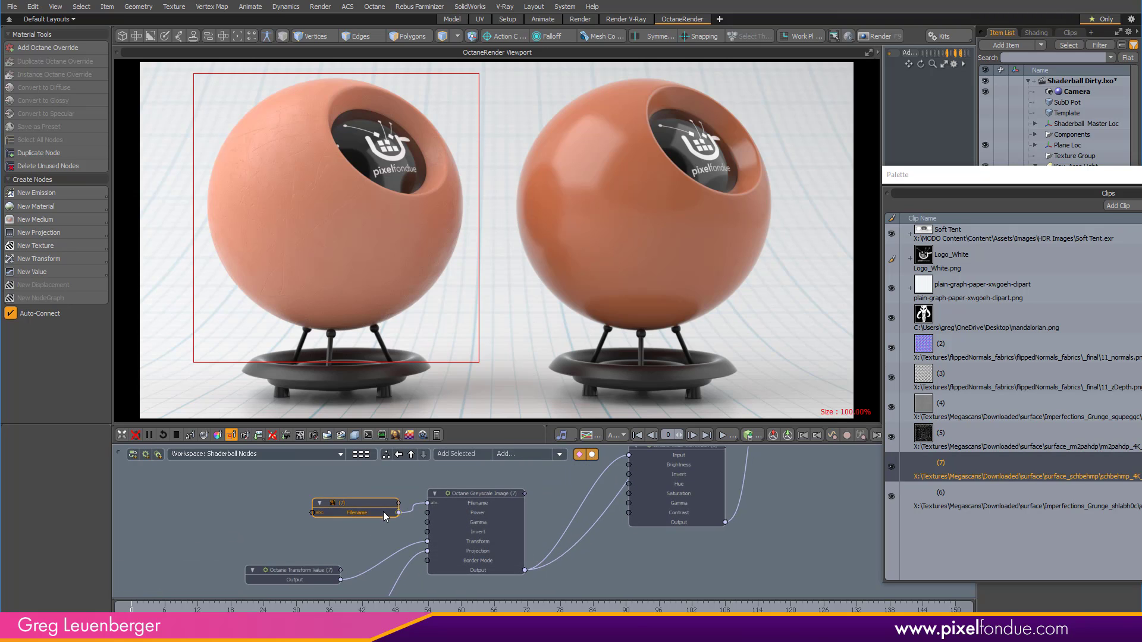
double_click(964, 477)
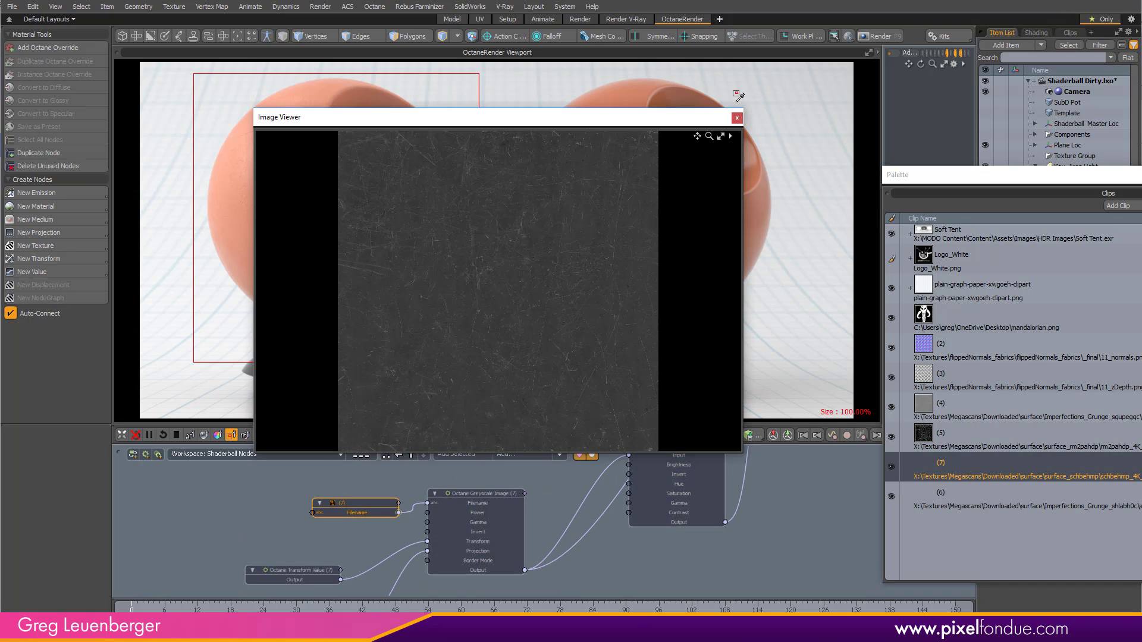
click(737, 118)
Connect the output of the scratch Greyscale Image (7) node to the Mix Texture's Amount channel
scroll(501, 501, up, 2)
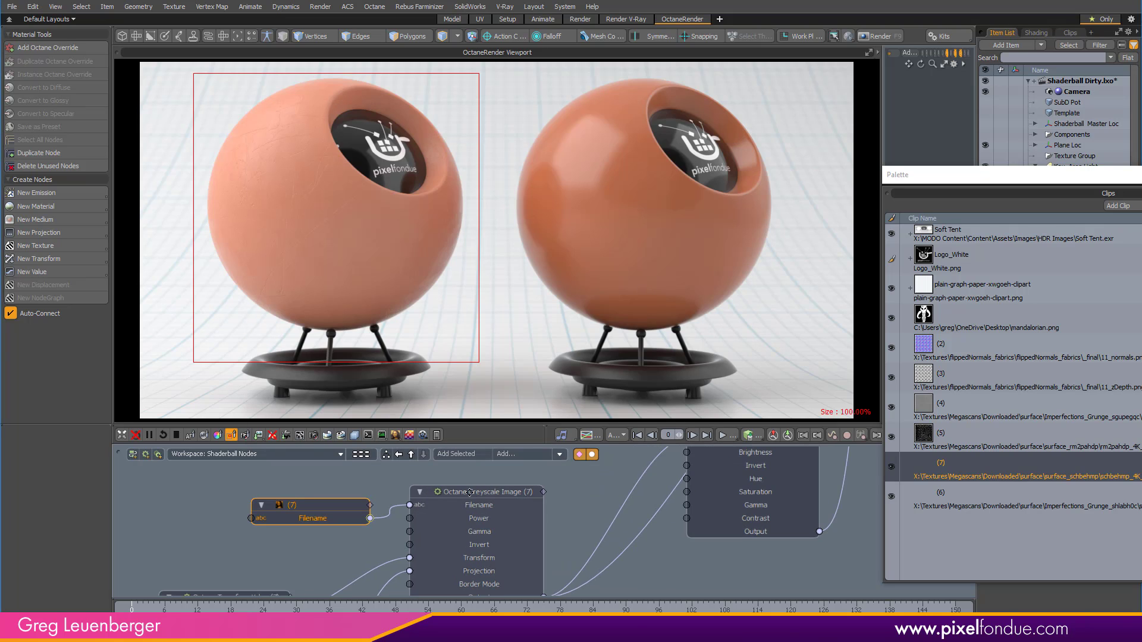
scroll(509, 507, down, 3)
alt+drag(504, 509, 493, 569)
scroll(469, 552, down, 3)
scroll(494, 569, down, 4)
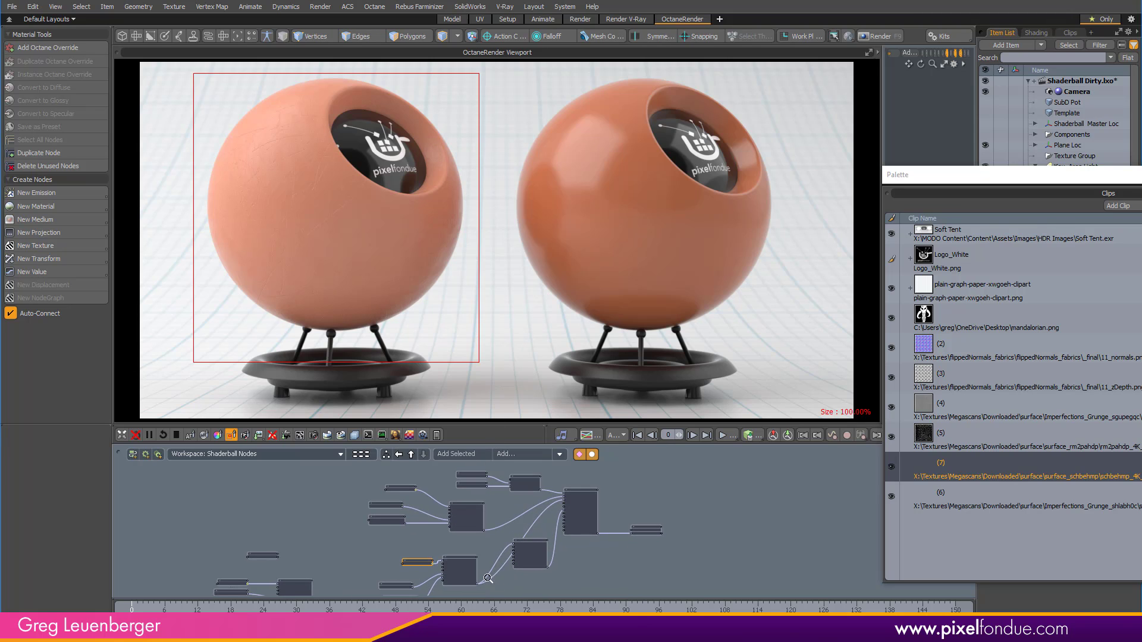
scroll(489, 586, up, 3)
scroll(485, 589, down, 2)
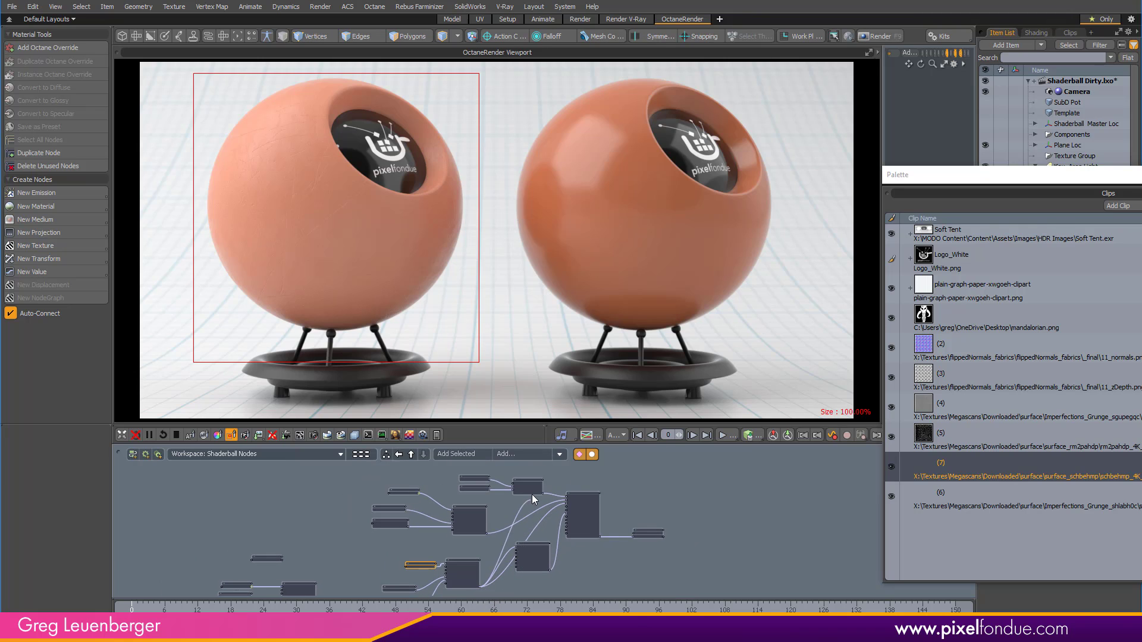
drag(532, 498, 532, 485)
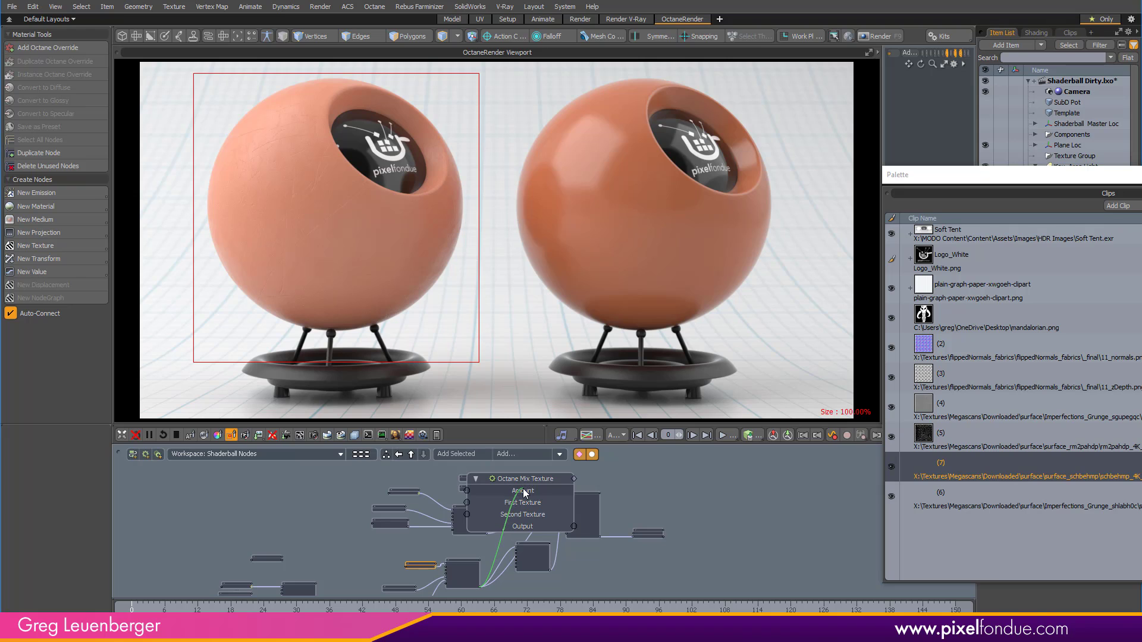
click(523, 493)
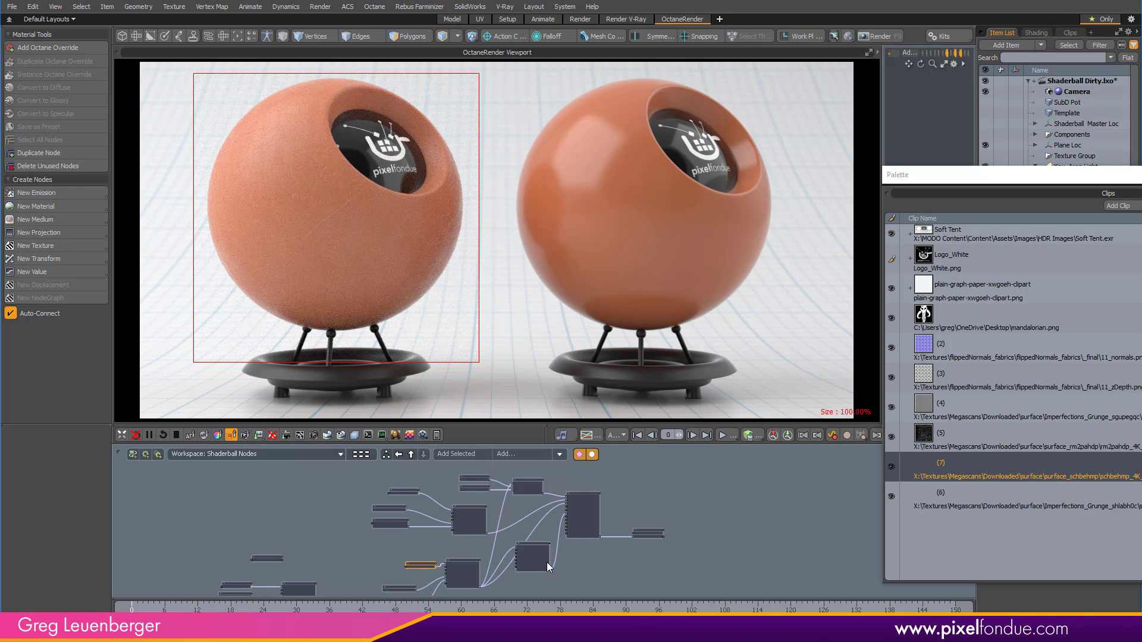
Insert a Color Correction texture into the link between the scratch Greyscale Image and the Mix Texture's Amount
click(499, 516)
ctrl+alt+drag(509, 515, 597, 502)
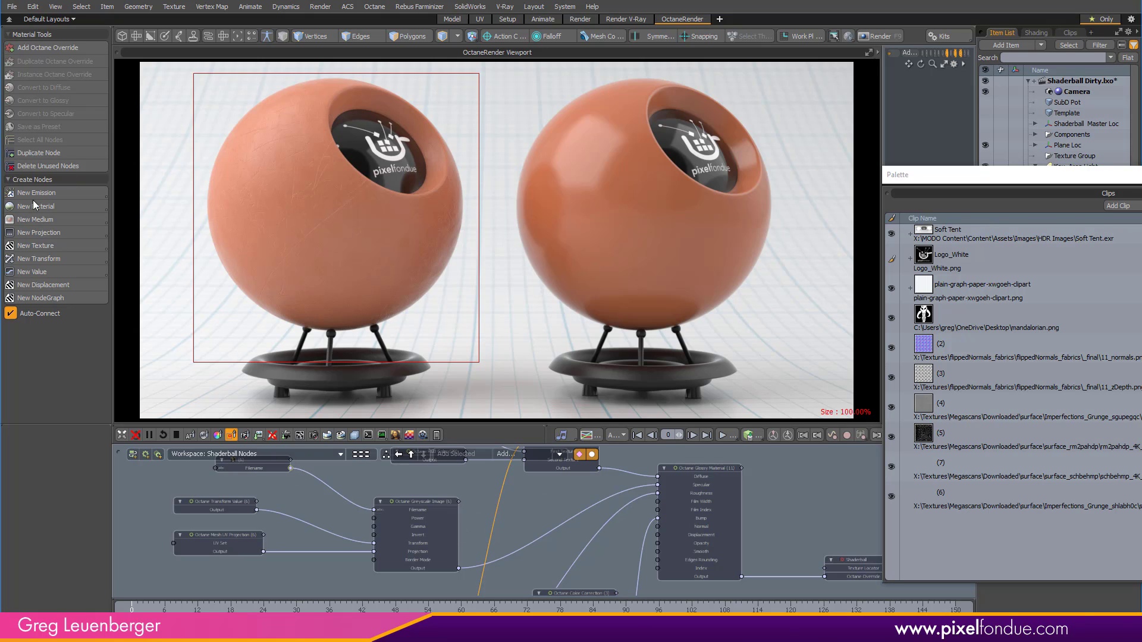
click(49, 245)
mouse_move(153, 204)
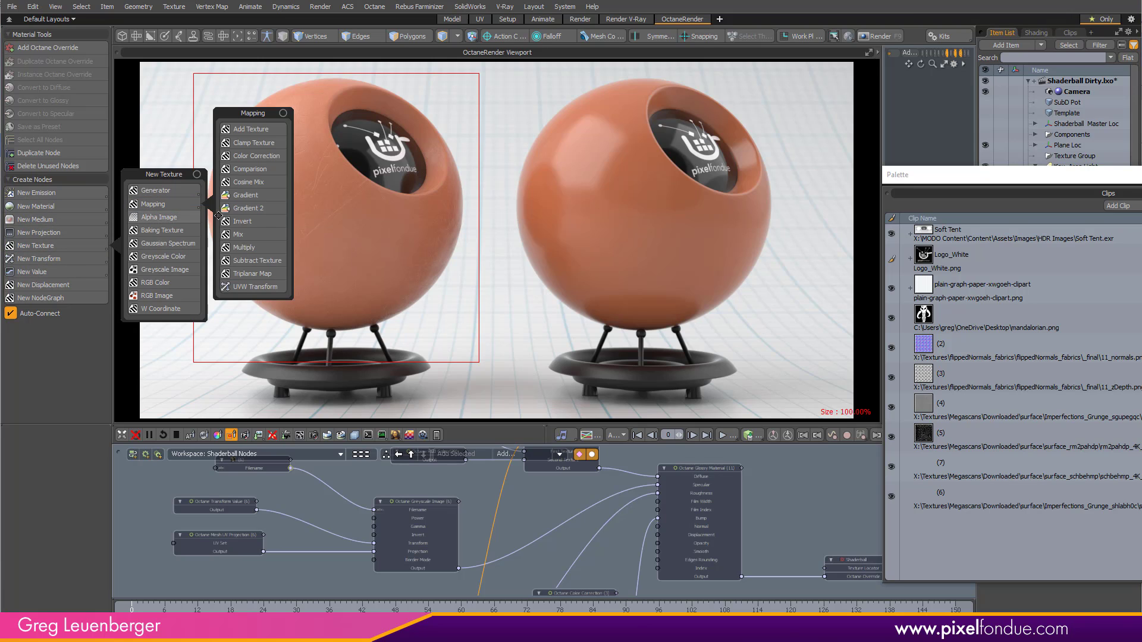
click(257, 156)
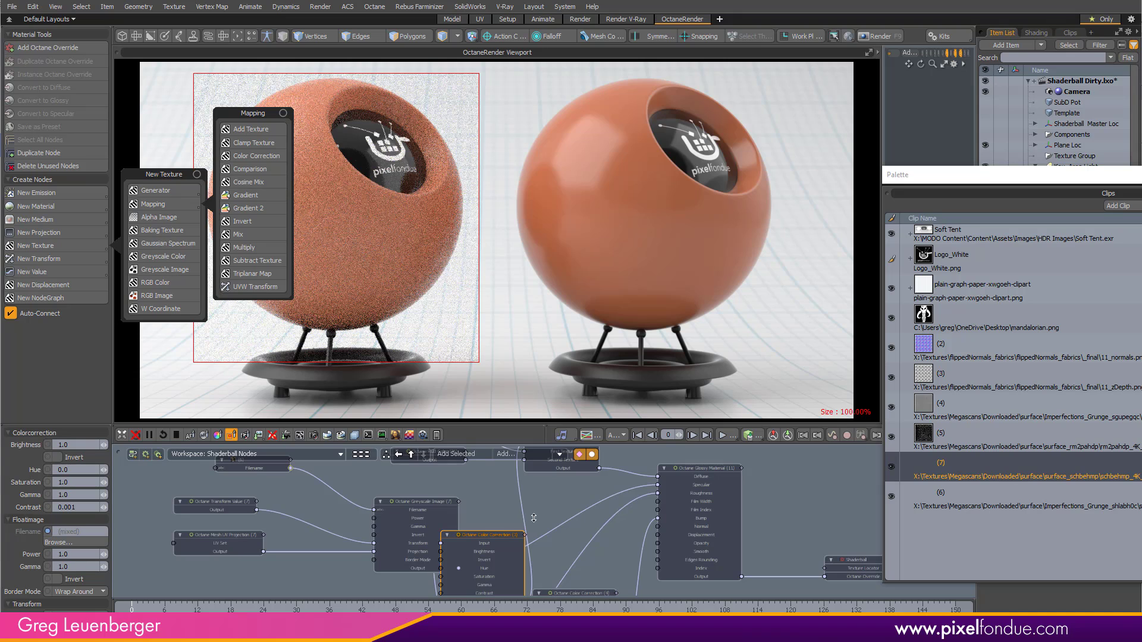
Move the new Color Correction node into the free space ahead of the two RGB Color nodes
ctrl+alt+drag(533, 518, 227, 511)
alt+drag(291, 484, 421, 477)
click(366, 498)
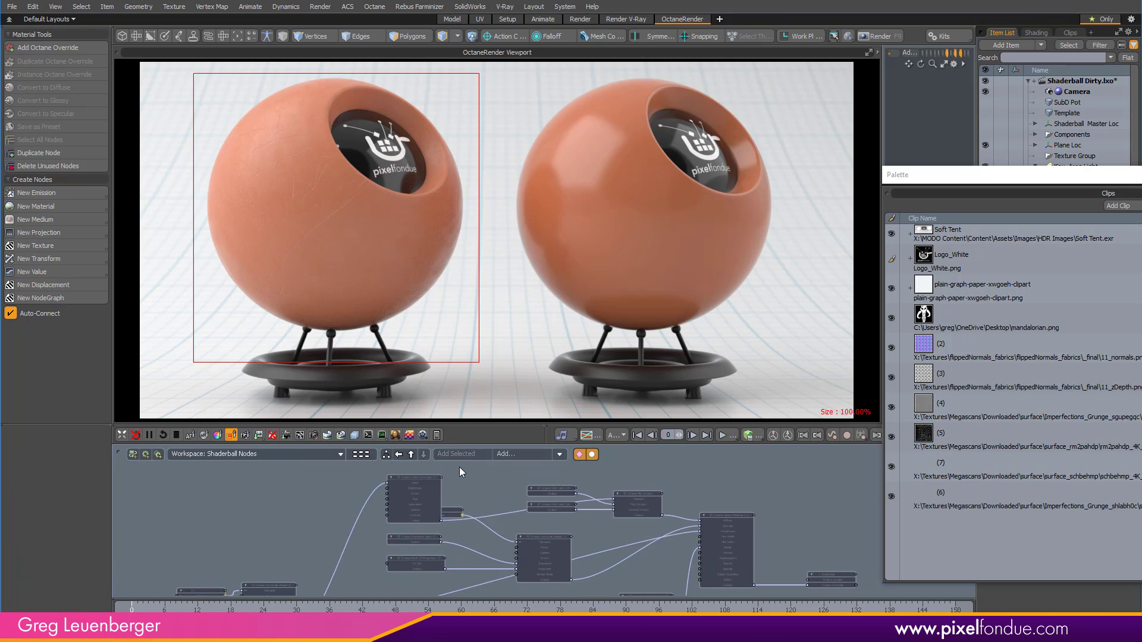
scroll(431, 497, up, 3)
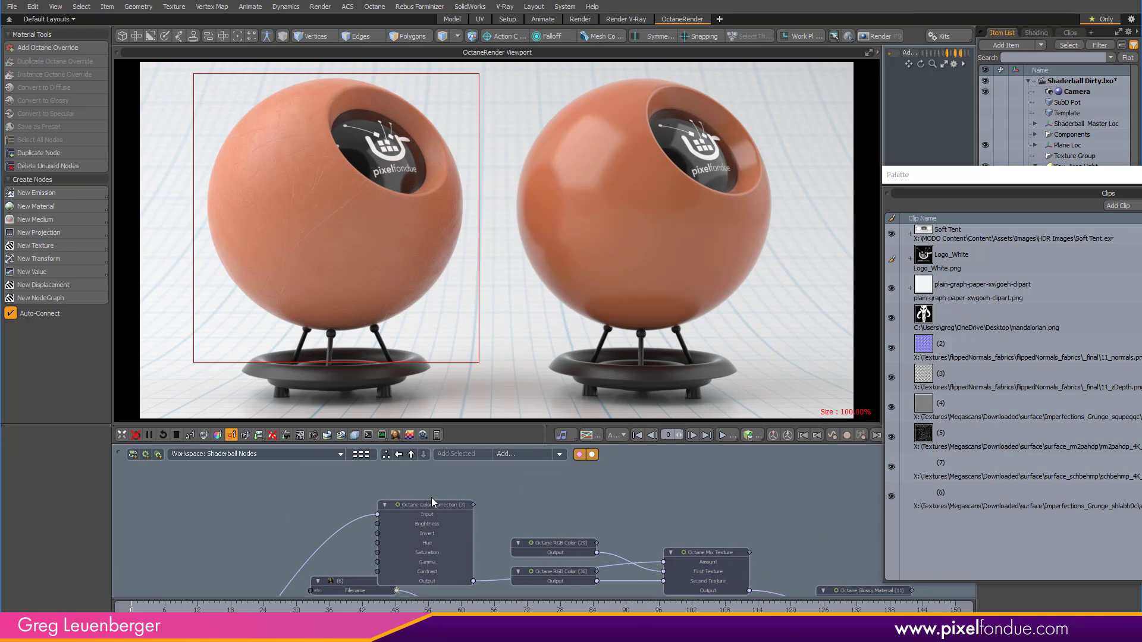
Connect the Color Correction output directly to the Glossy Material's Diffuse channel to preview the scratch mask
click(434, 504)
middle_drag(476, 504, 320, 475)
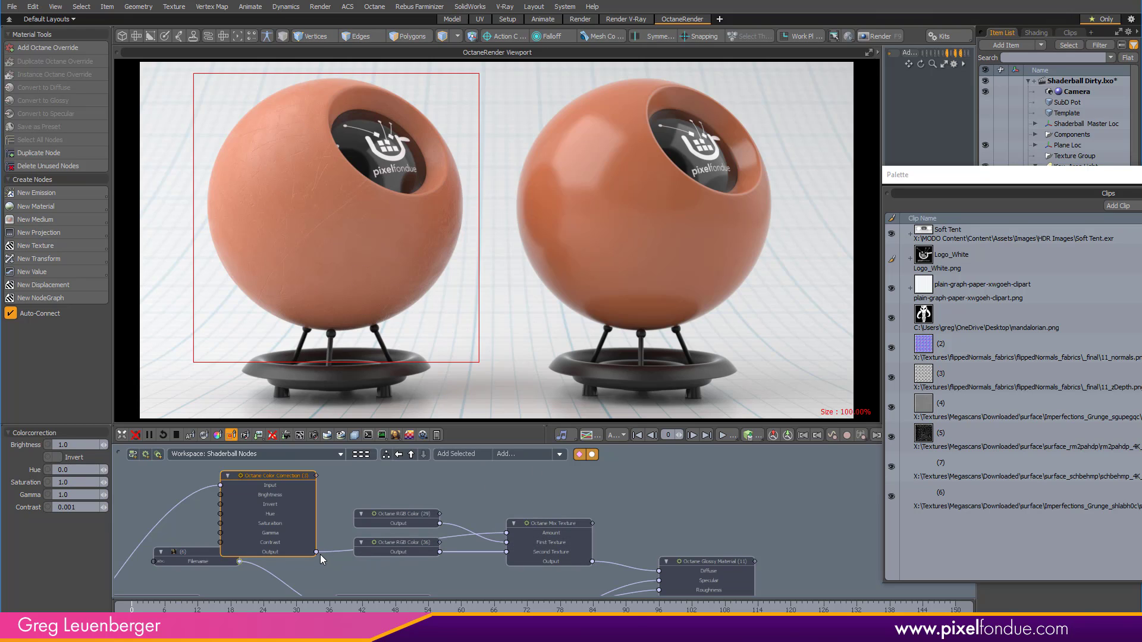
scroll(540, 546, down, 2)
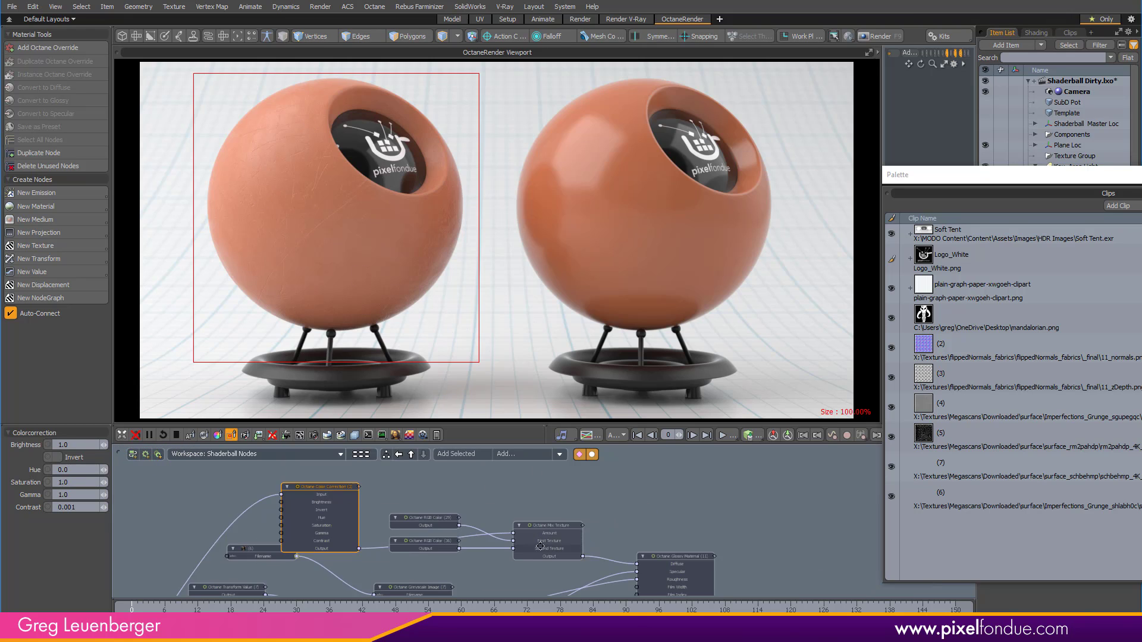
drag(395, 542, 705, 562)
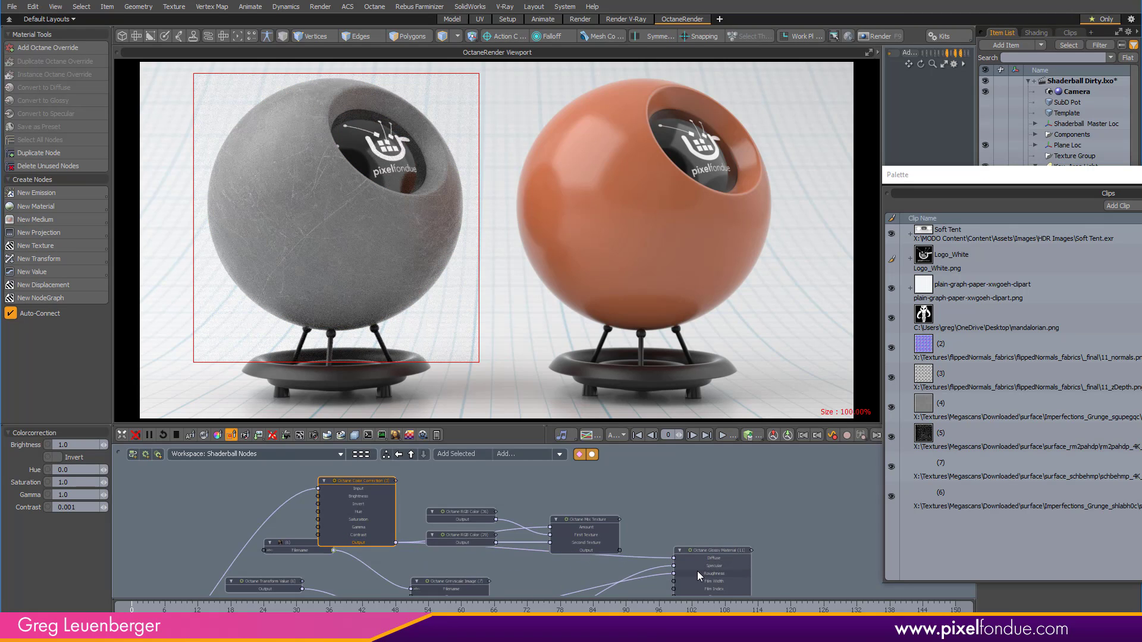
Set the Color Correction node's Contrast to 8.0 and its Brightness to 2.0
mouse_move(697, 571)
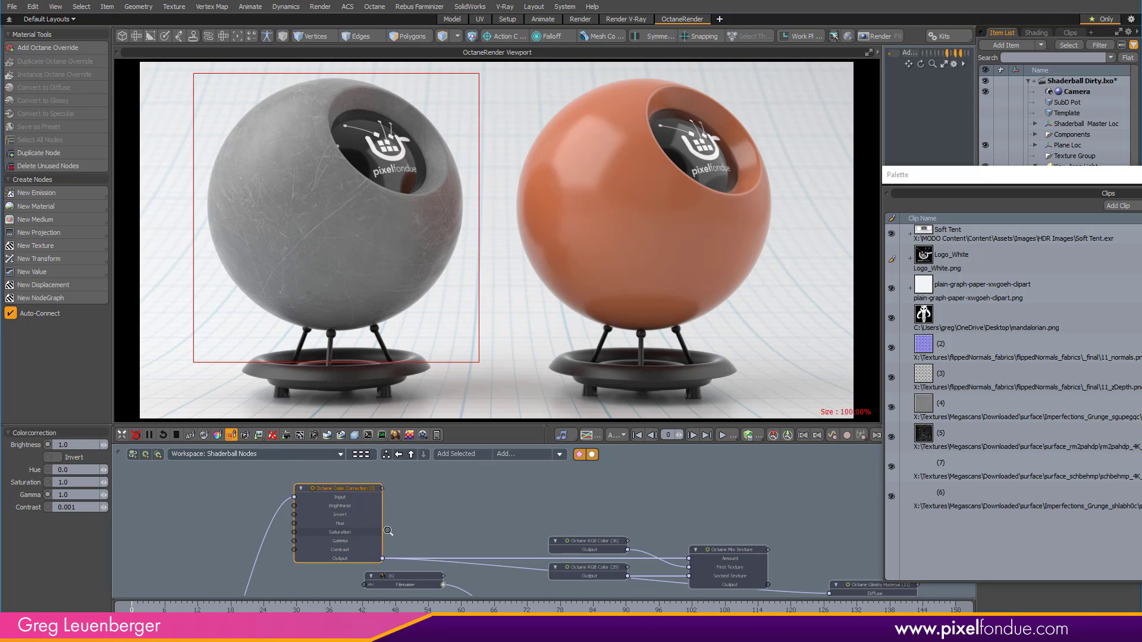
scroll(388, 530, up, 2)
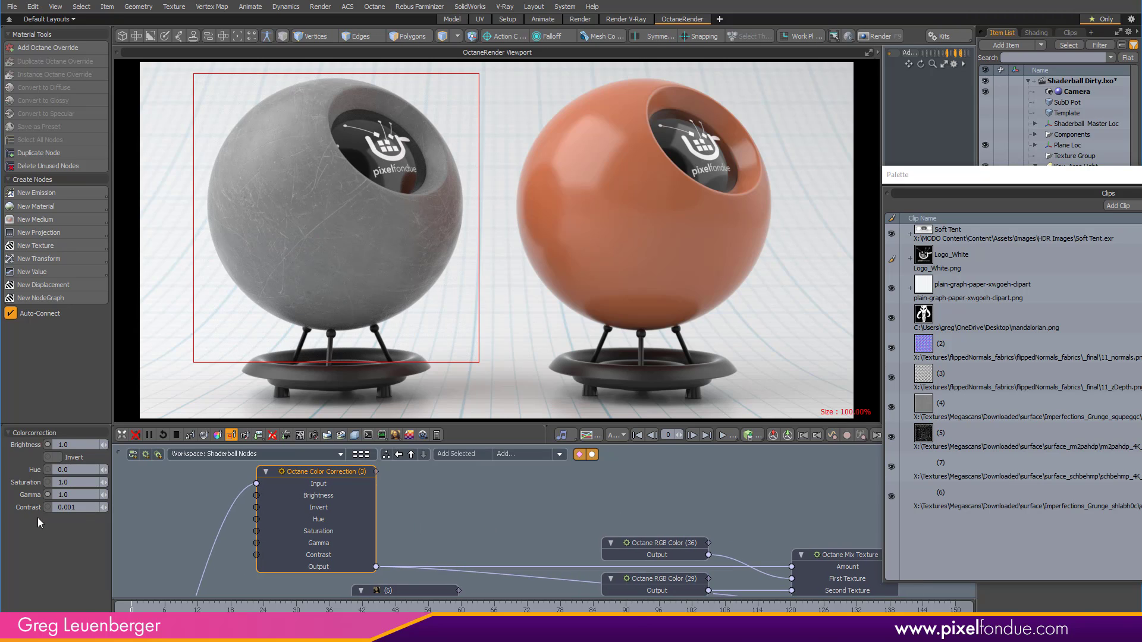
click(88, 507)
text(8)
key(Return)
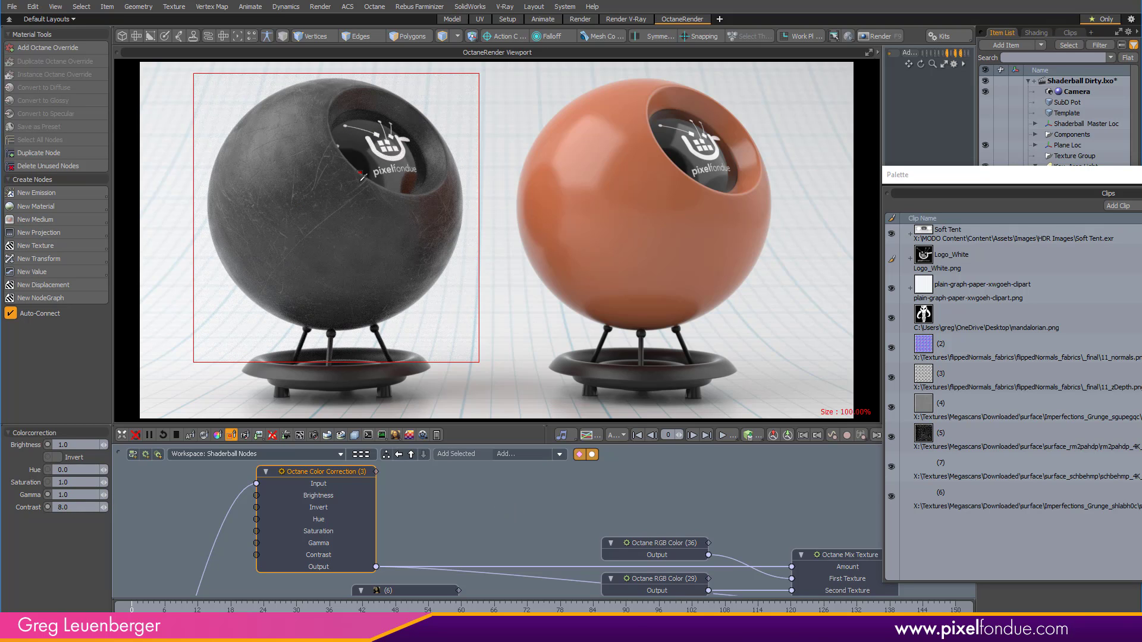
click(81, 445)
key(Return)
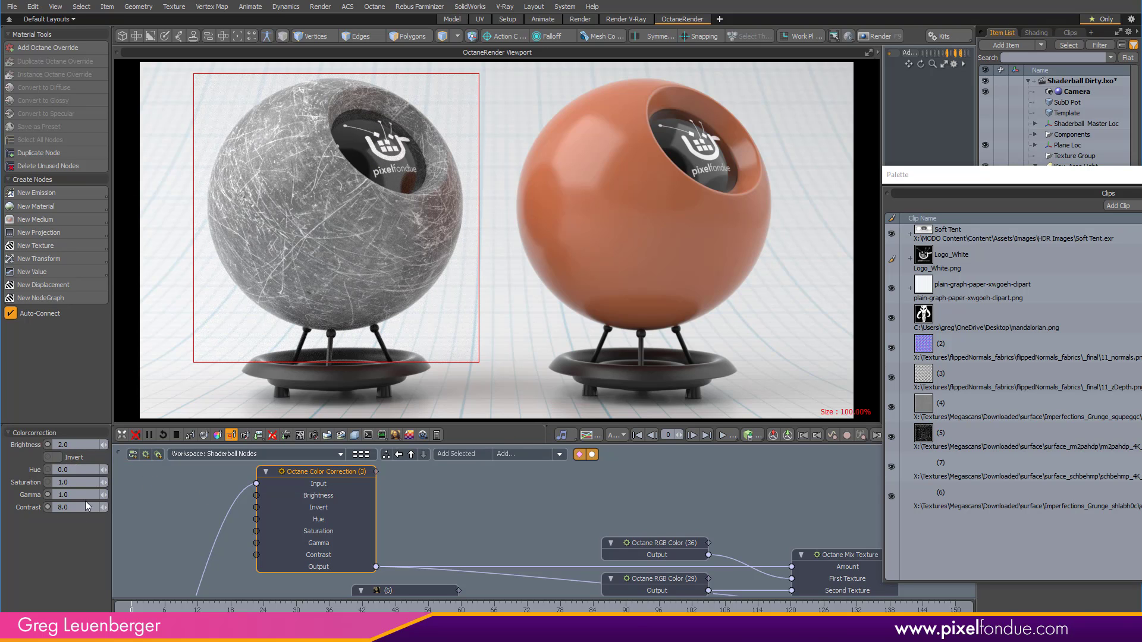
Try a Gamma of 1.5 on the Color Correction node and settle on 2.0
click(77, 496)
text(1)
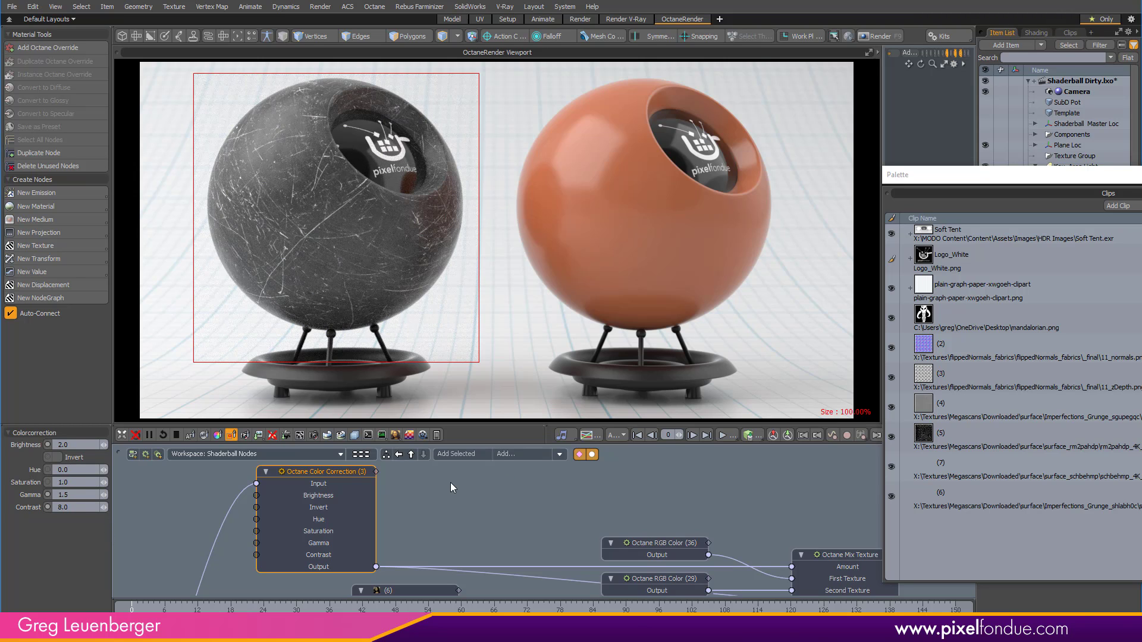
click(75, 494)
text(2)
key(Return)
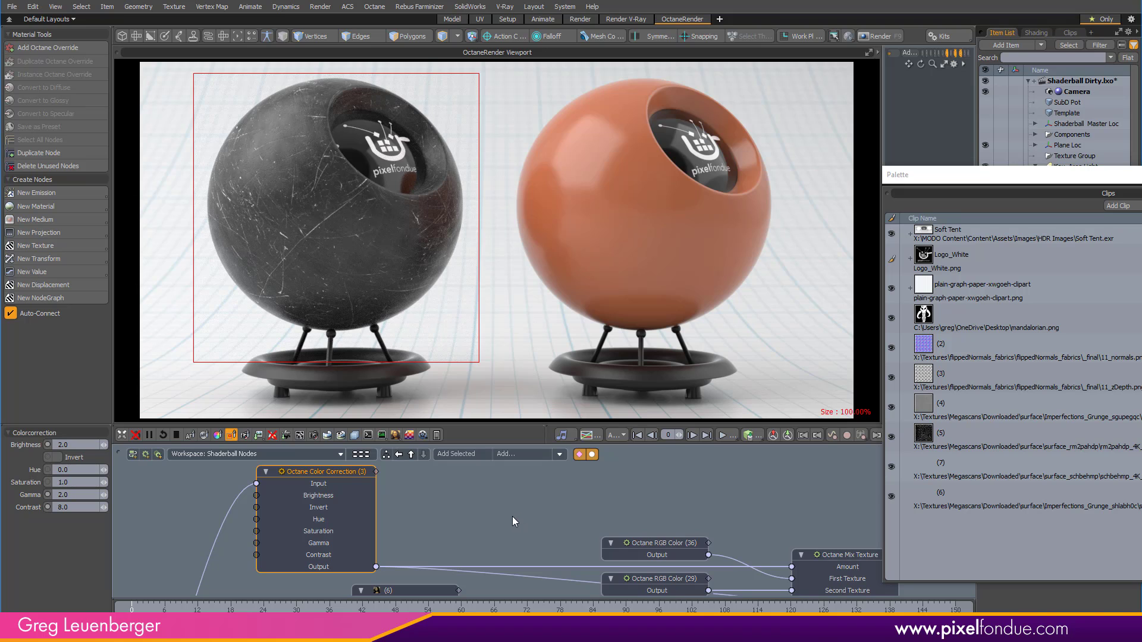
Try a Brightness of 3.0 on the Color Correction node and undo it
click(94, 441)
text(3)
key(Return)
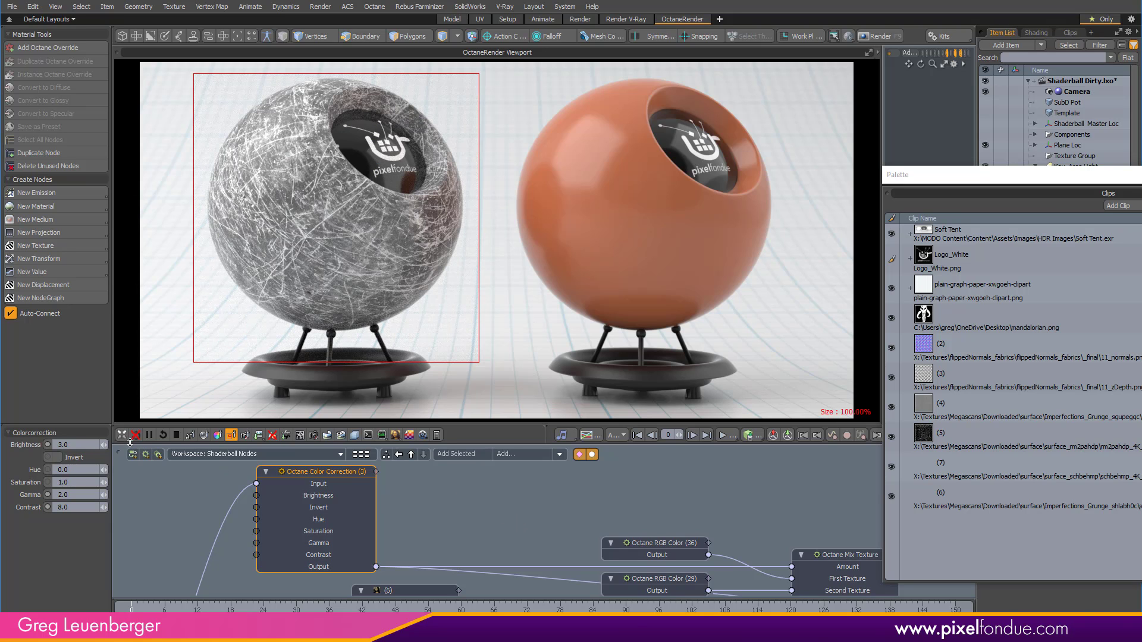
key(ctrl+z)
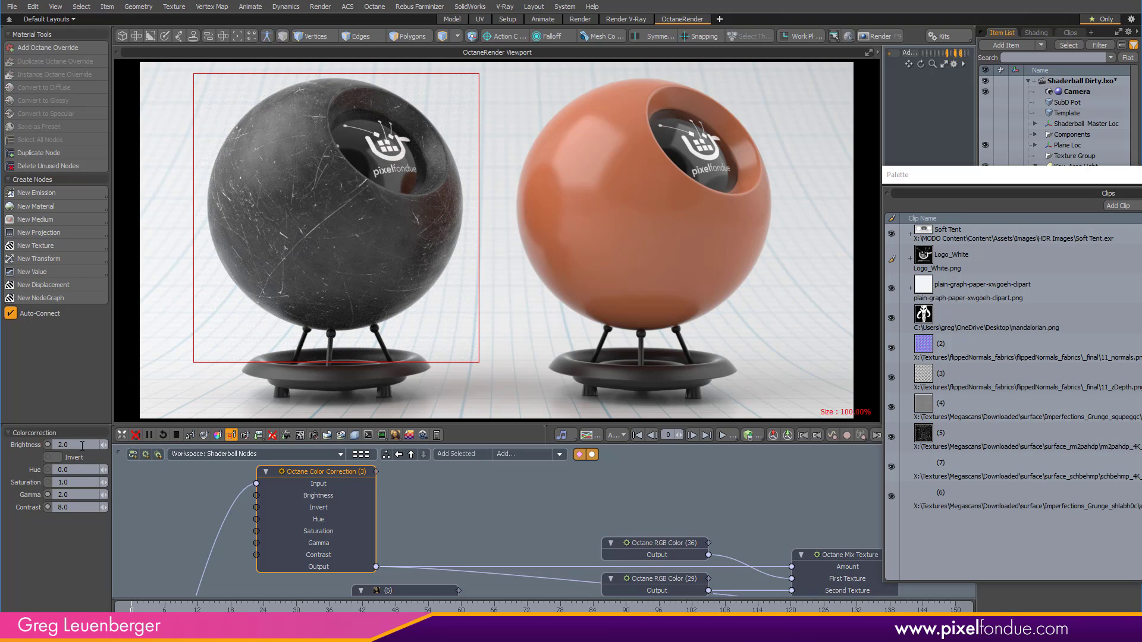
Set the Color Correction node's Brightness to 2.2
click(82, 445)
text(2.2)
key(Return)
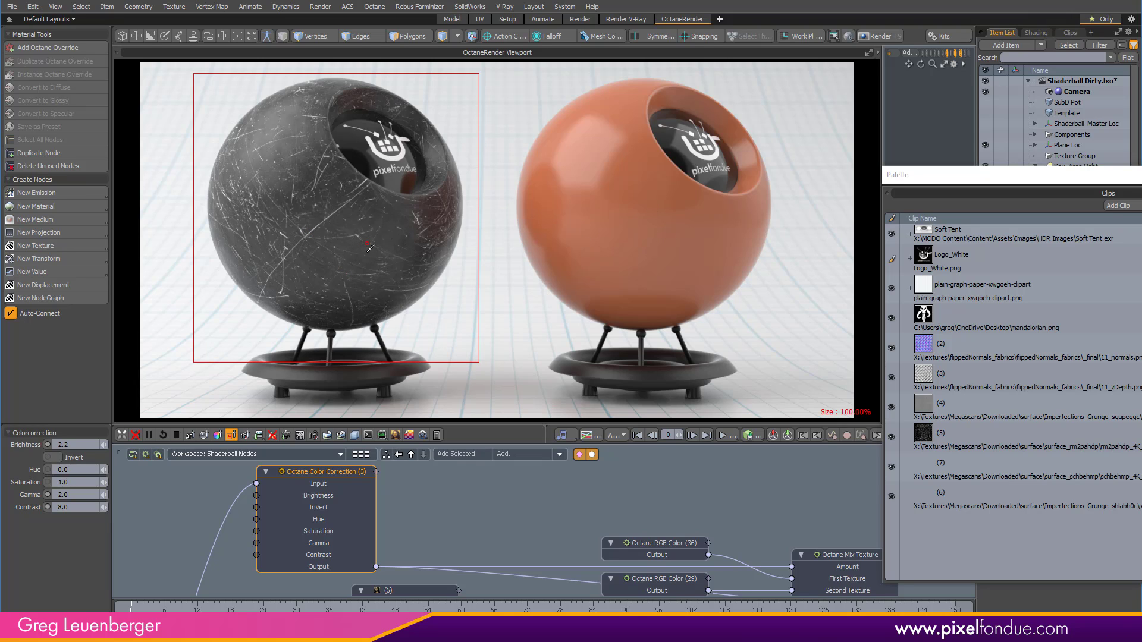
ctrl+alt+drag(592, 512, 530, 504)
alt+drag(647, 534, 588, 523)
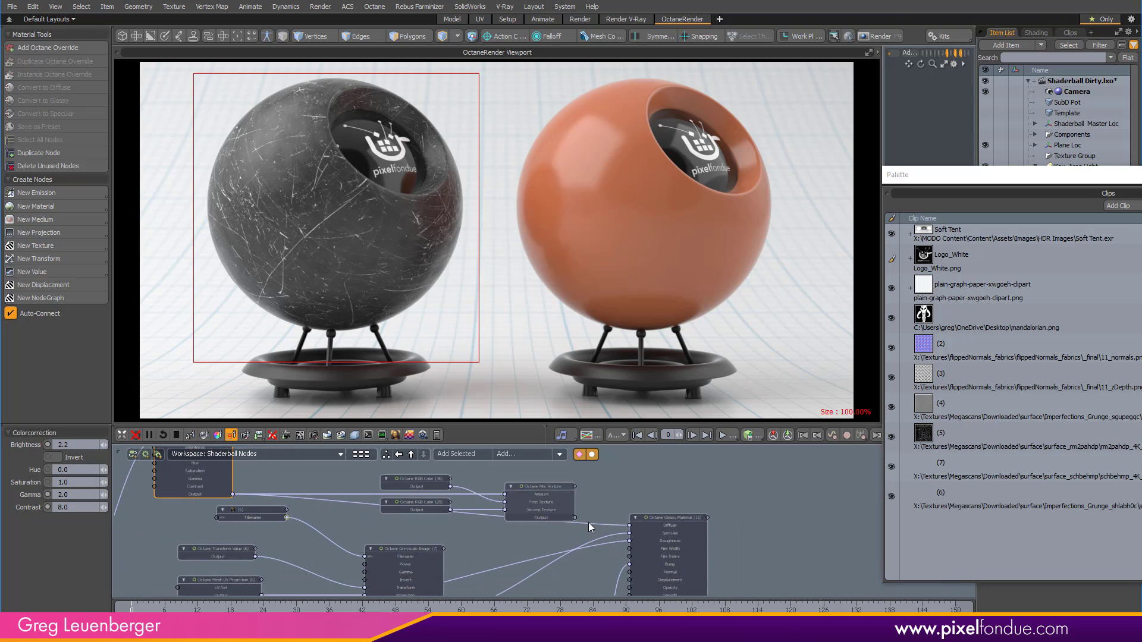
Connect the Mix Texture node's output to the Diffuse input of the Octane Glossy Material (11) node
scroll(607, 517, up, 3)
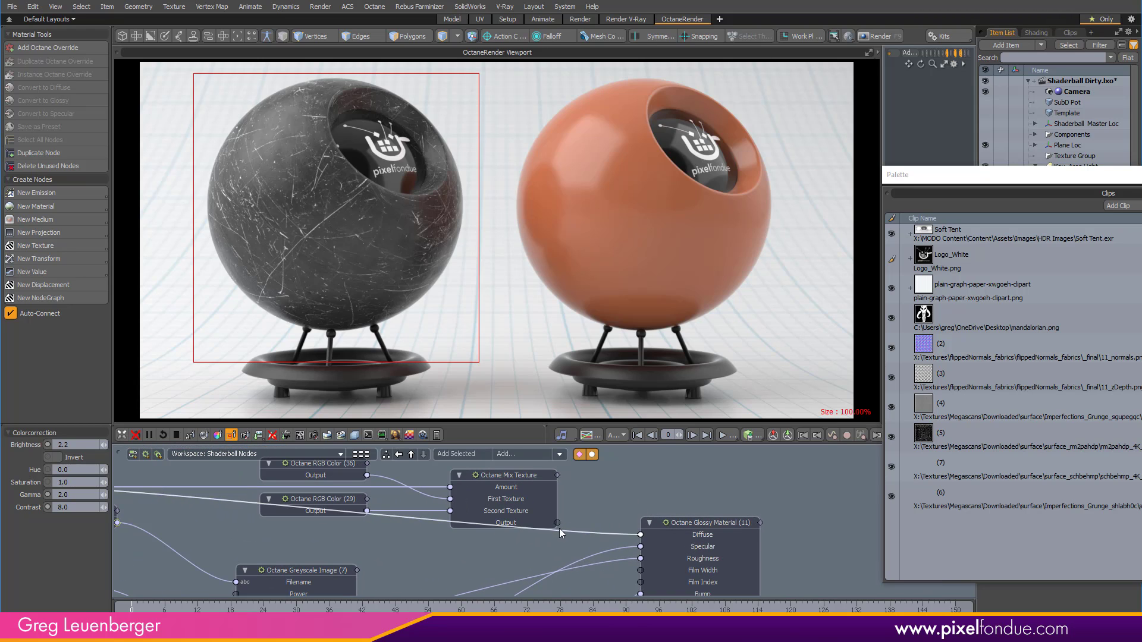
drag(638, 527, 640, 535)
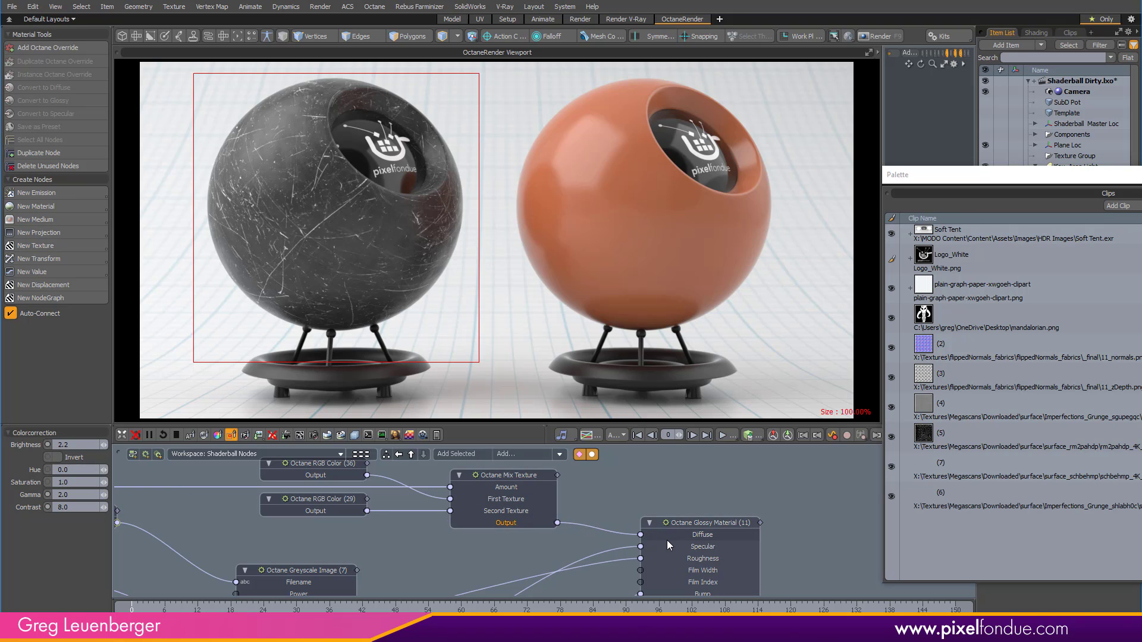
scroll(536, 543, down, 2)
middle_drag(516, 538, 600, 552)
middle_drag(674, 595, 604, 553)
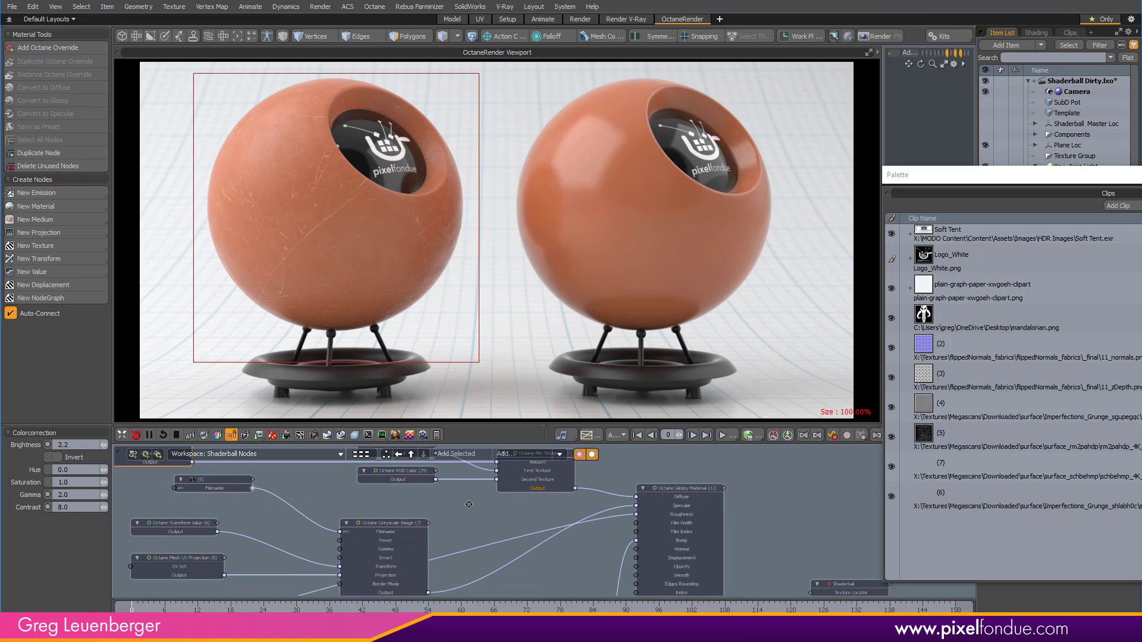
Open the colour of the RGB Color (29) node in the Color Picker and save its orange as a swatch
alt+drag(469, 492, 525, 538)
scroll(429, 511, up, 3)
click(486, 527)
click(487, 527)
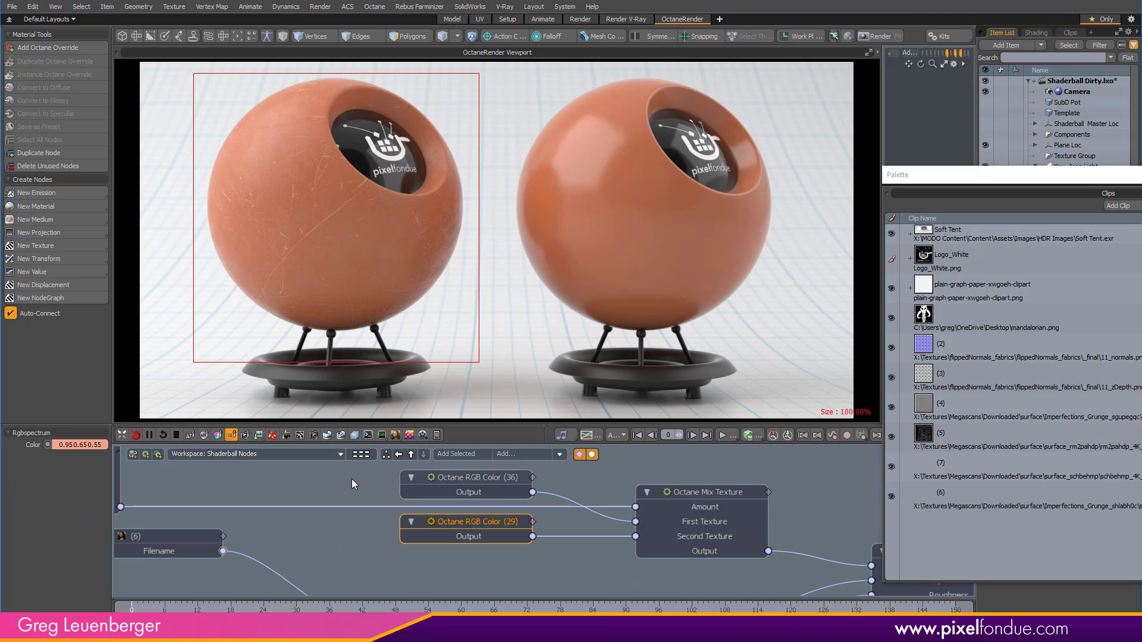
click(106, 446)
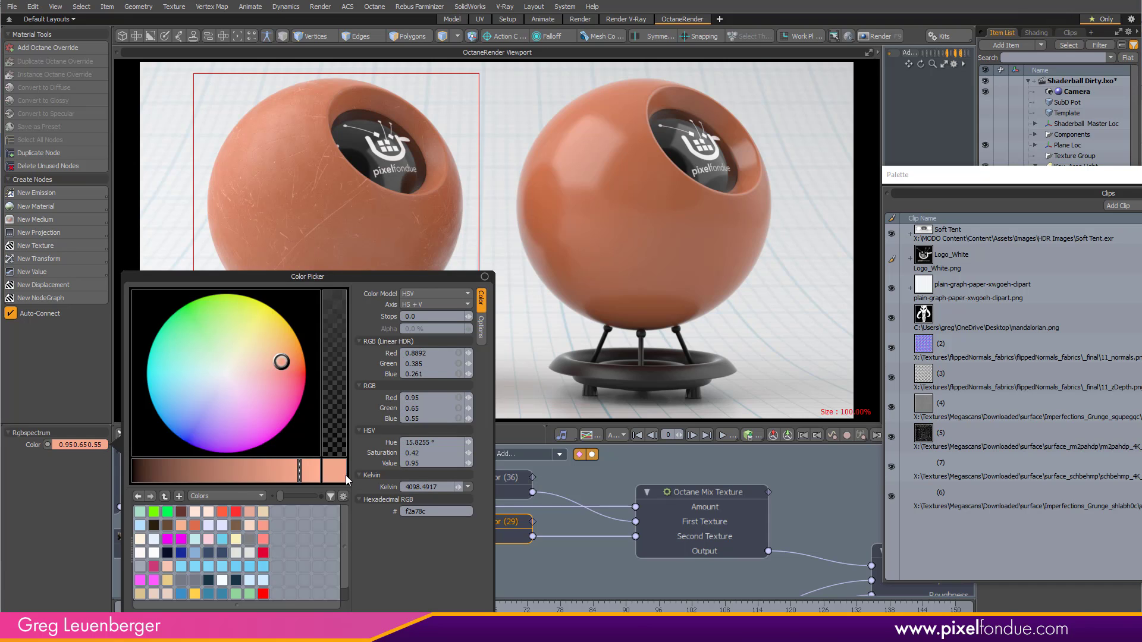
drag(350, 480, 276, 511)
Try magenta and green for the RGB Color (29) node and restore its saved orange swatch
drag(289, 368, 290, 431)
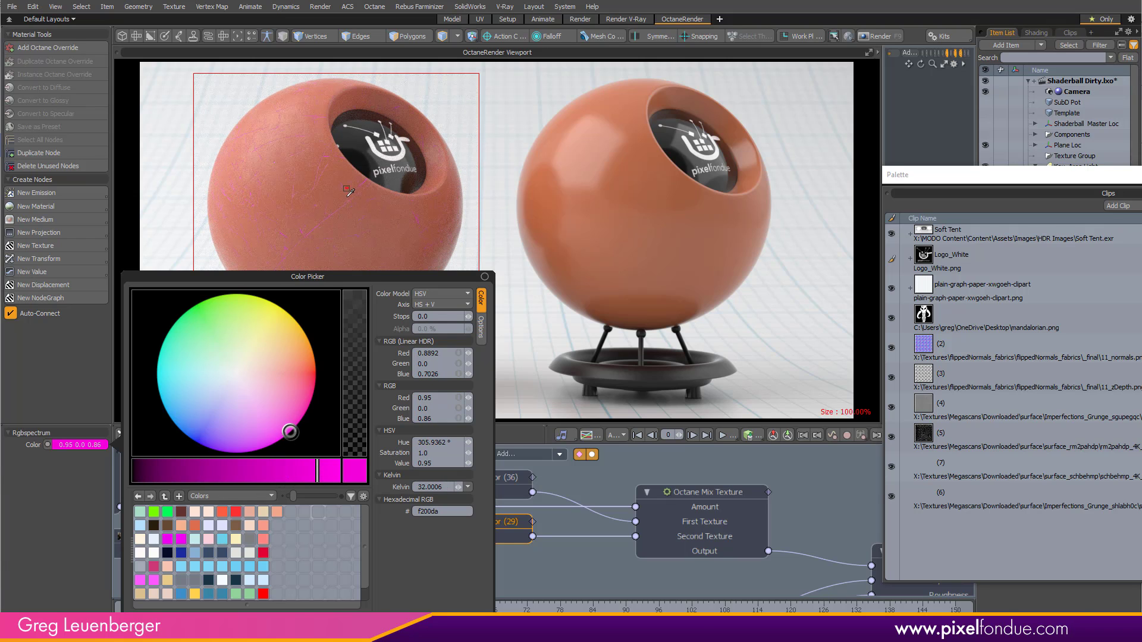
drag(217, 349, 208, 298)
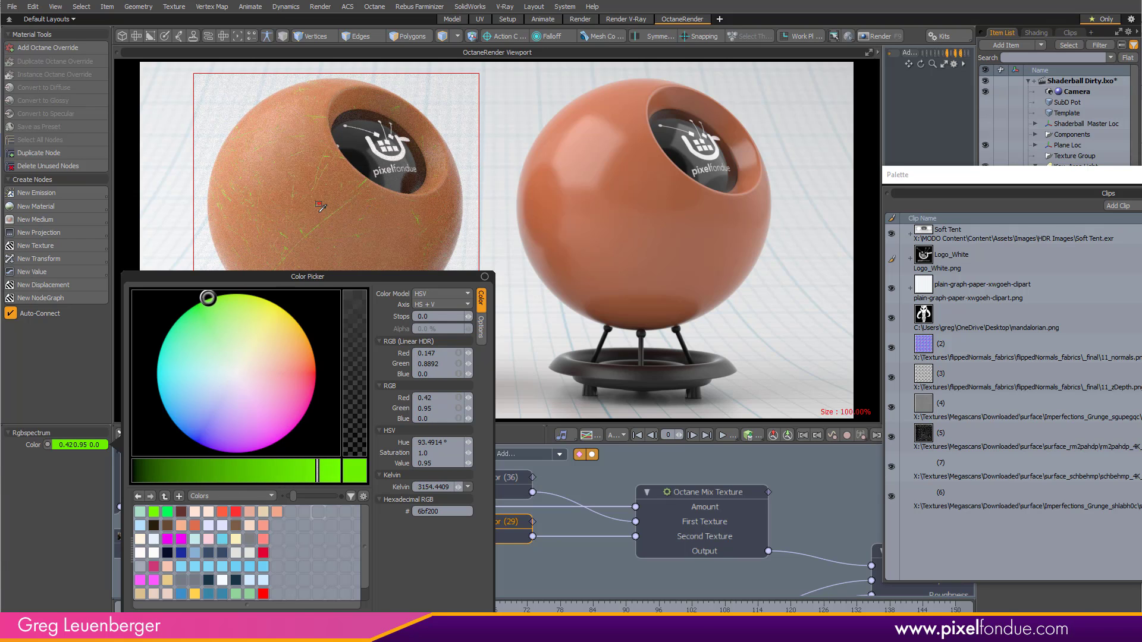
click(277, 512)
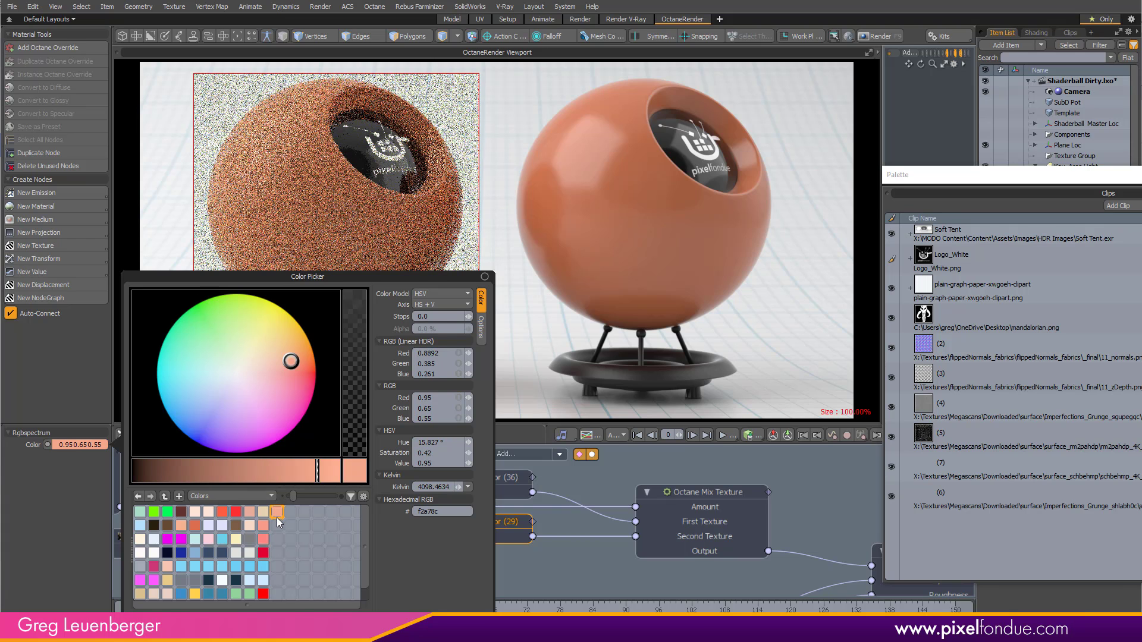
click(580, 582)
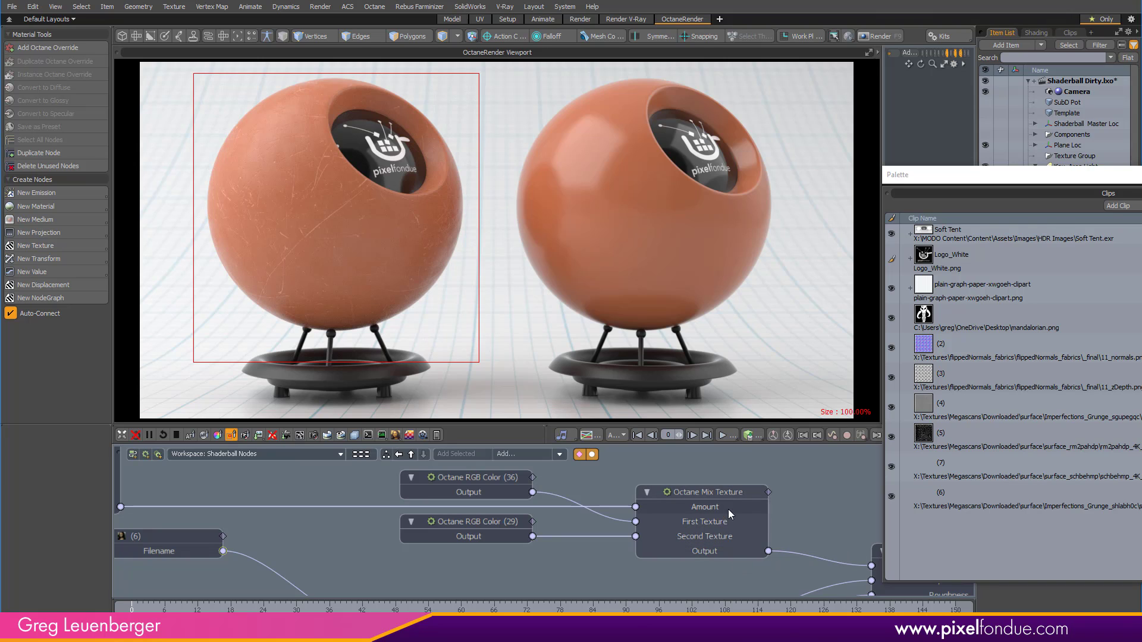
Spread out the Mix Texture and its two RGB Color nodes to make room before the Glossy Material
scroll(535, 535, down, 5)
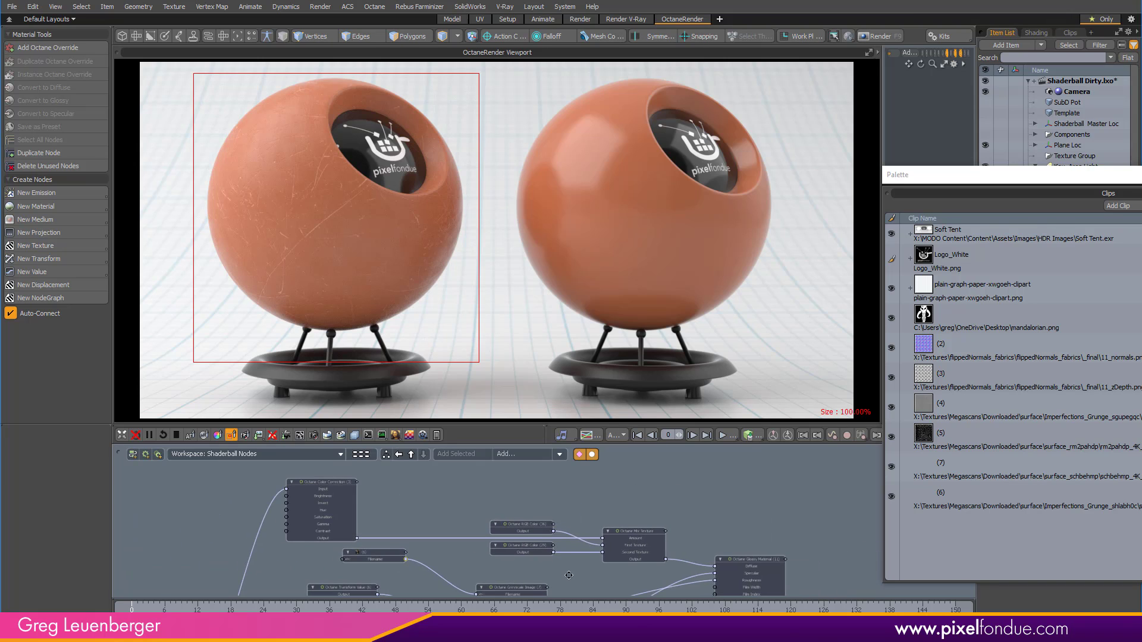
click(510, 509)
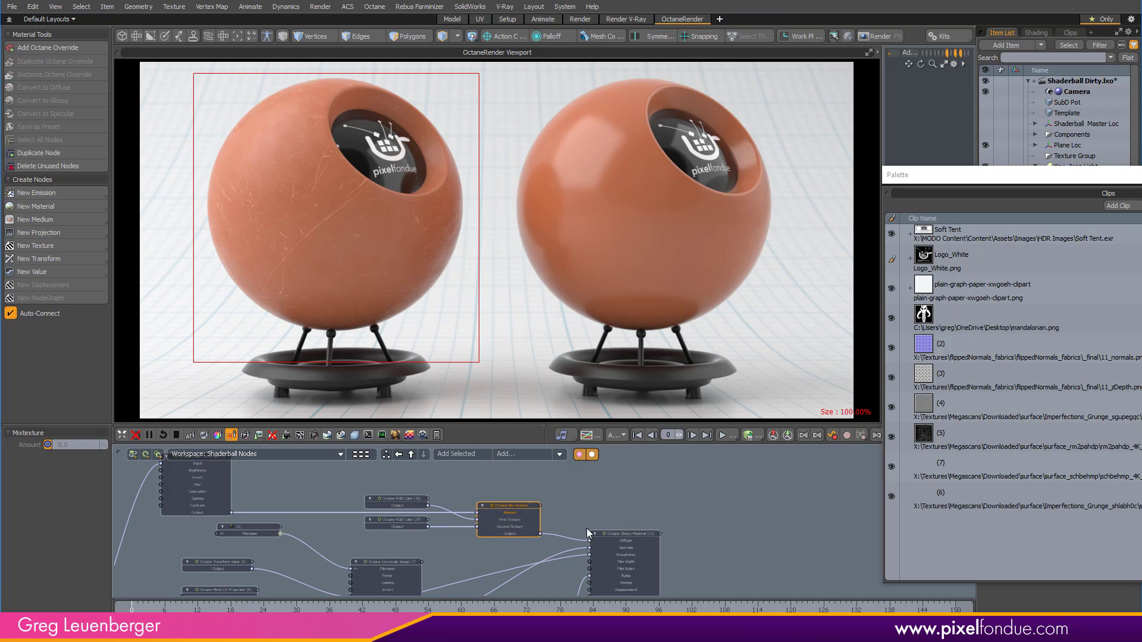
scroll(619, 532, up, 3)
scroll(619, 532, down, 2)
alt+drag(510, 511, 552, 472)
drag(427, 515, 339, 476)
drag(429, 542, 320, 507)
scroll(527, 566, up, 3)
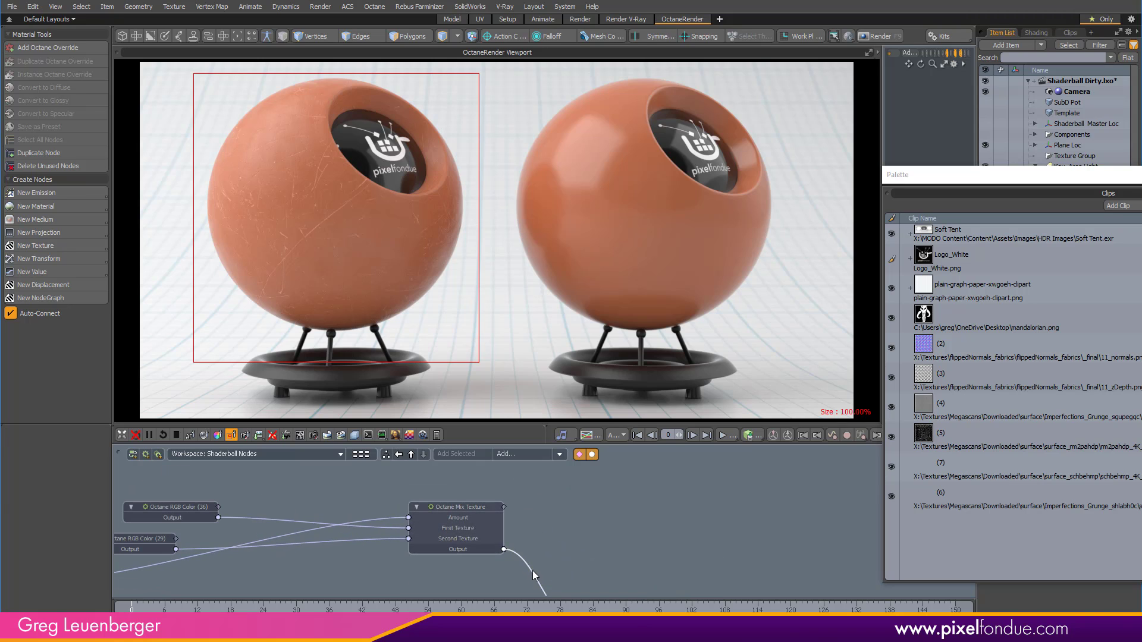
Insert a Multiply texture between the Mix Texture output and the material's Diffuse input, and place it above the Glossy Material node
scroll(573, 527, down, 3)
alt+drag(574, 527, 565, 517)
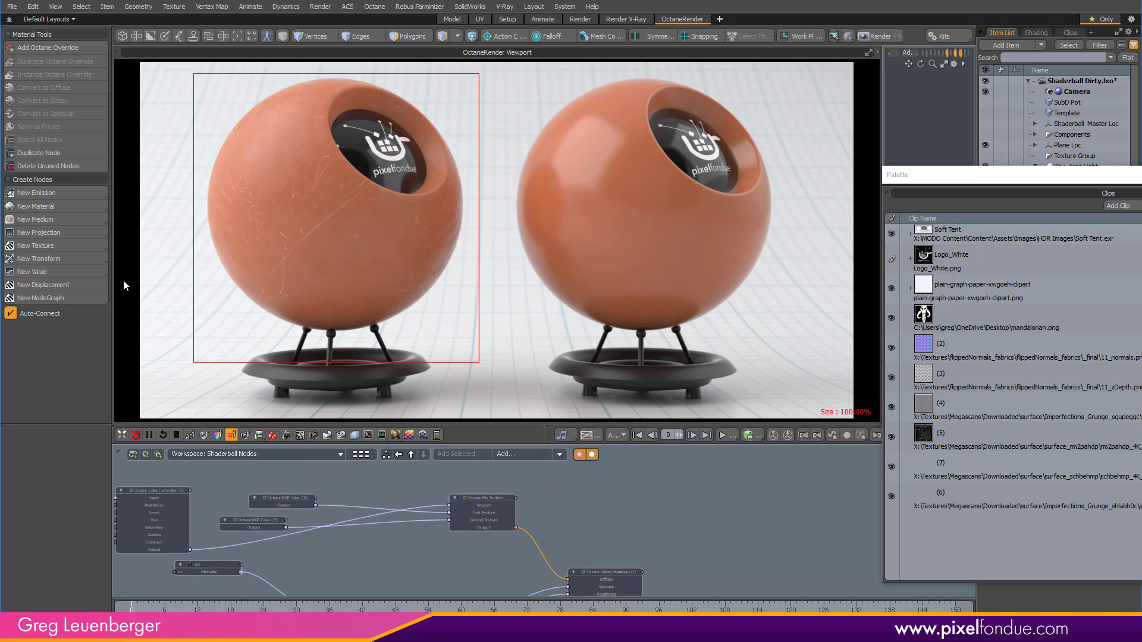
click(45, 245)
mouse_move(156, 203)
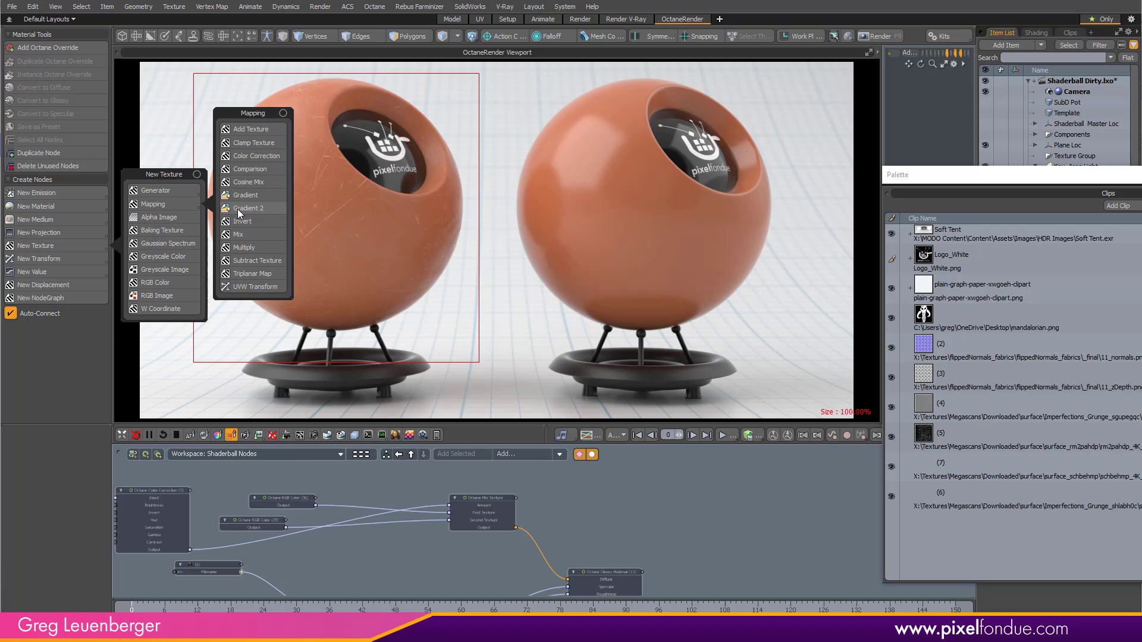
click(244, 248)
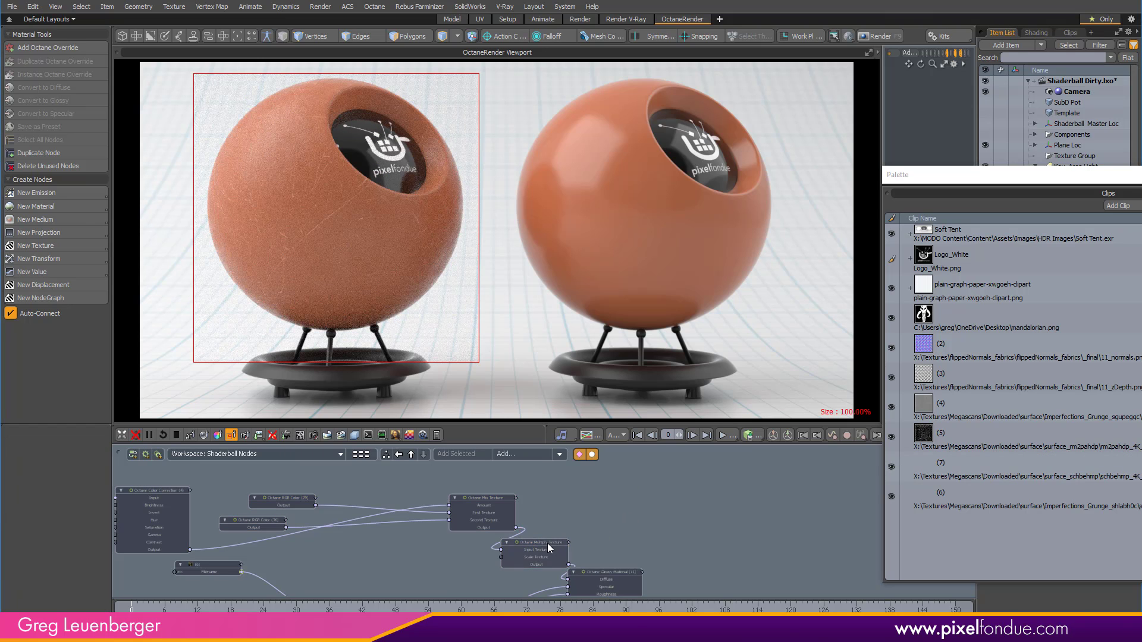
drag(547, 544, 594, 477)
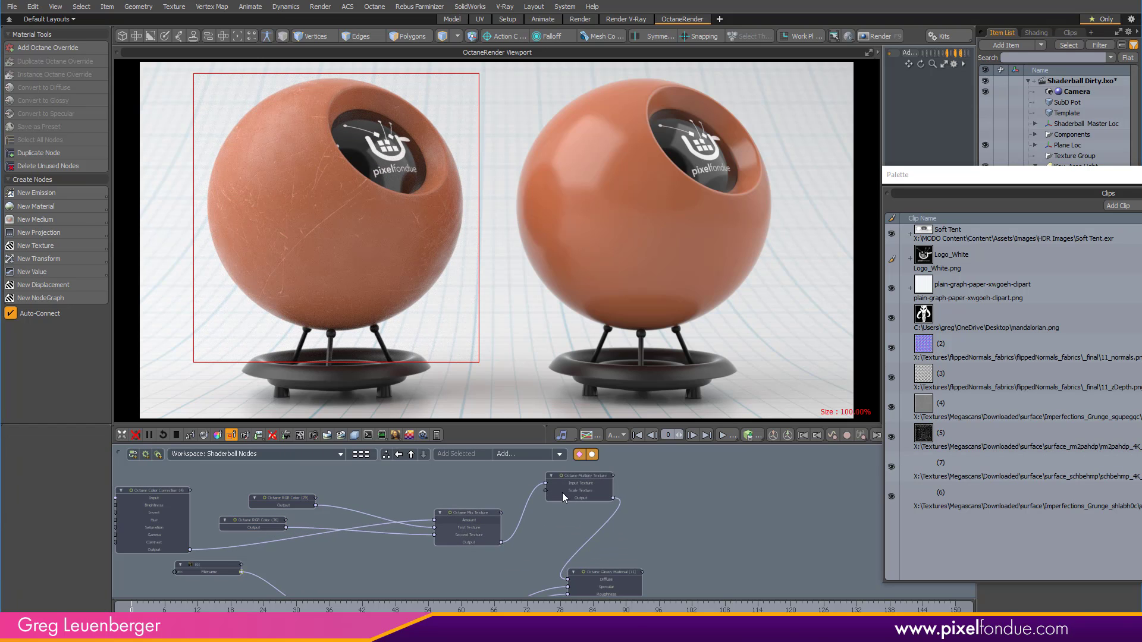
scroll(571, 494, up, 2)
scroll(612, 494, up, 3)
scroll(603, 495, up, 1)
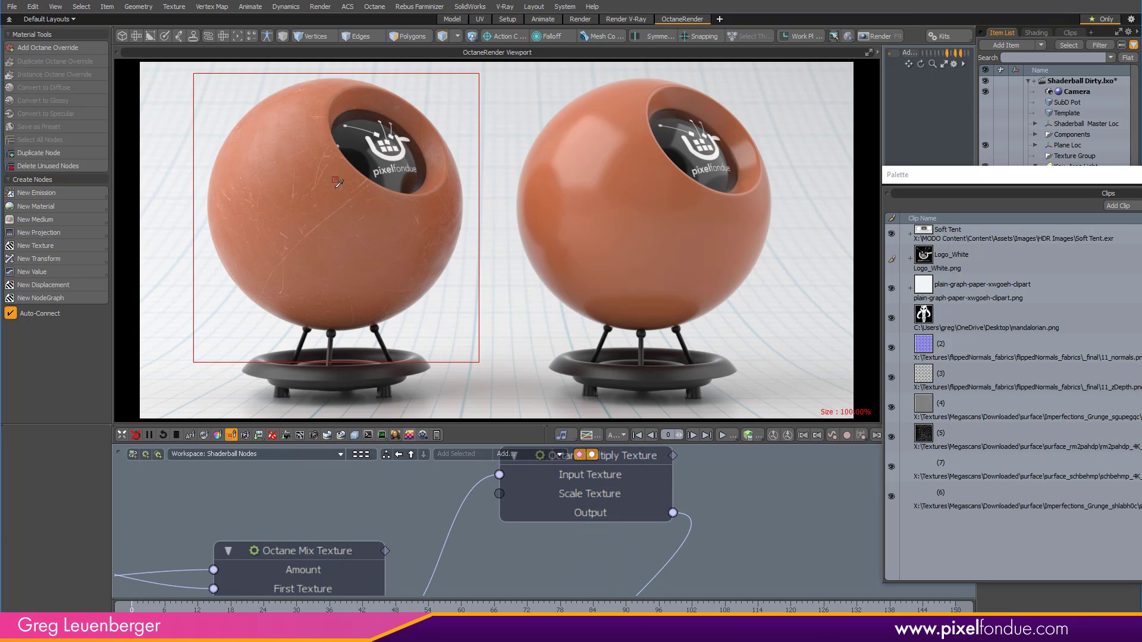
Examine image clips (7) and (5) in the Image Viewer to compare their scratch and grunge patterns
scroll(516, 549, down, 5)
scroll(516, 549, down, 4)
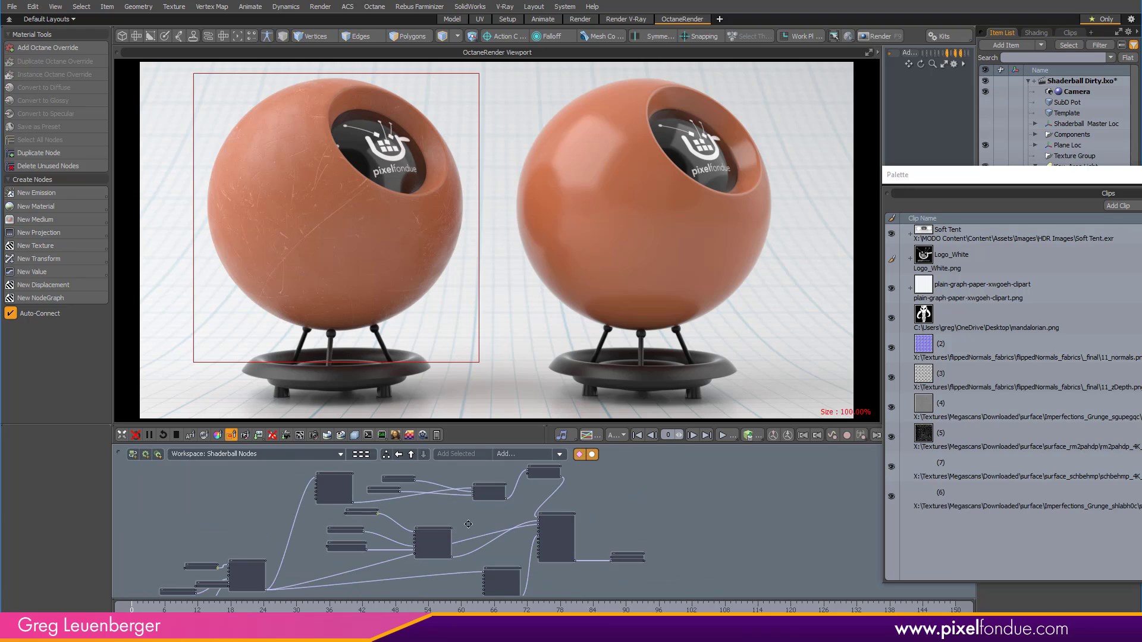
double_click(969, 474)
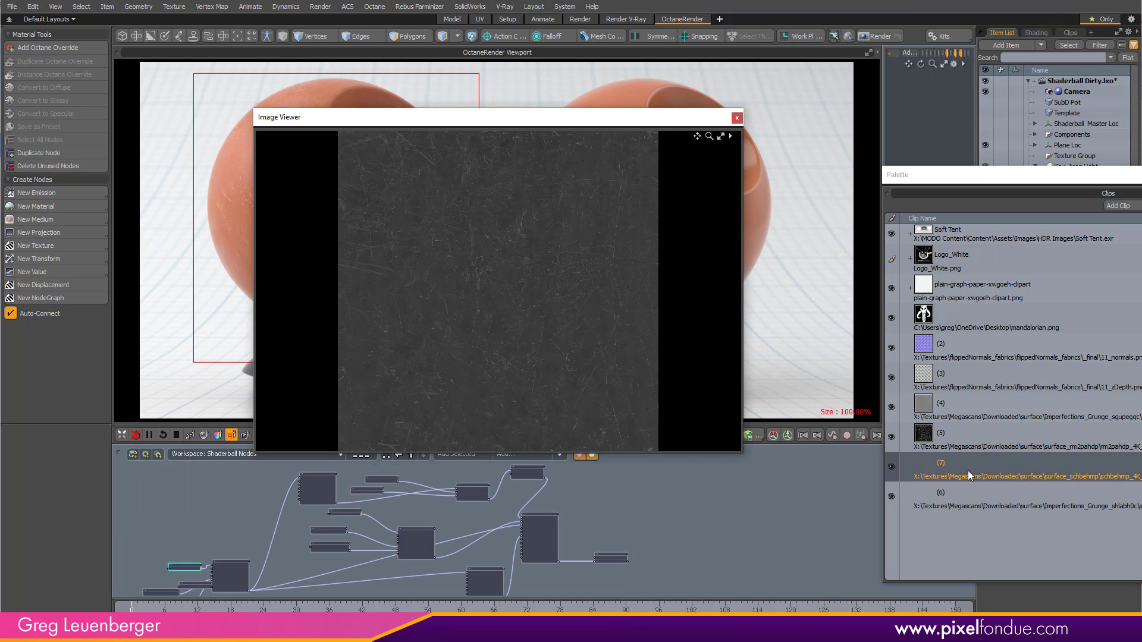
click(952, 433)
double_click(944, 435)
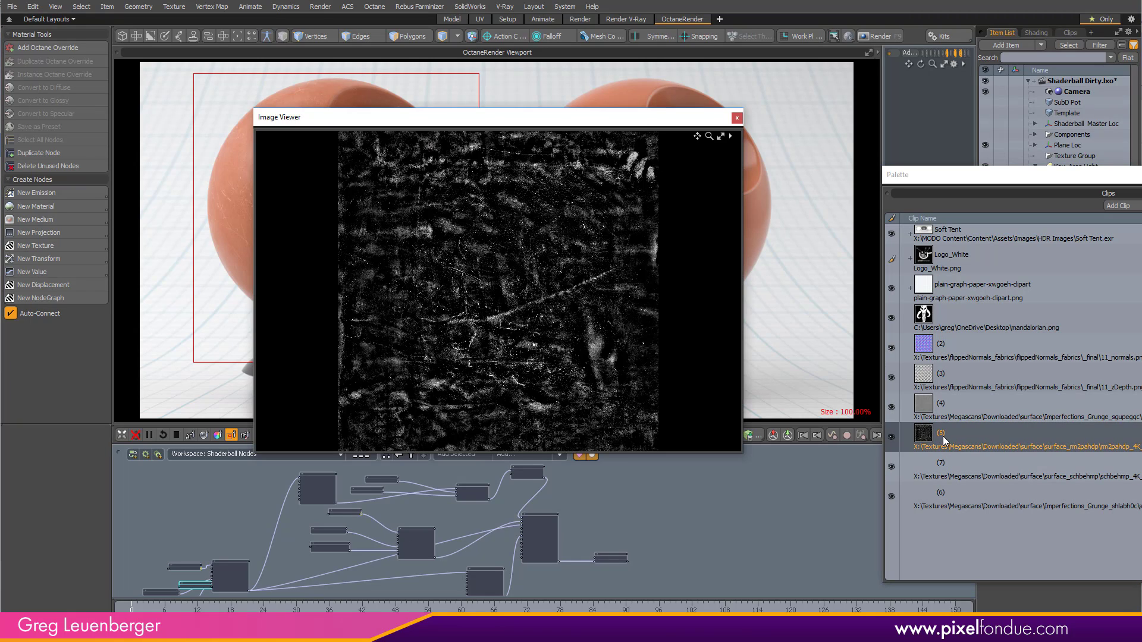
scroll(551, 284, up, 2)
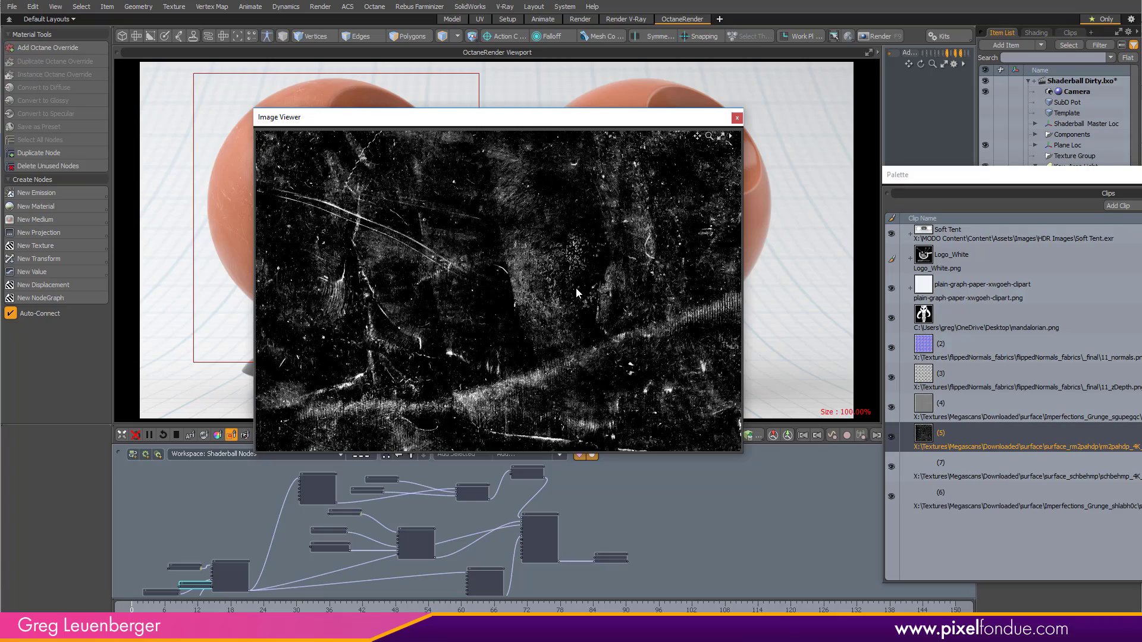
scroll(576, 287, down, 2)
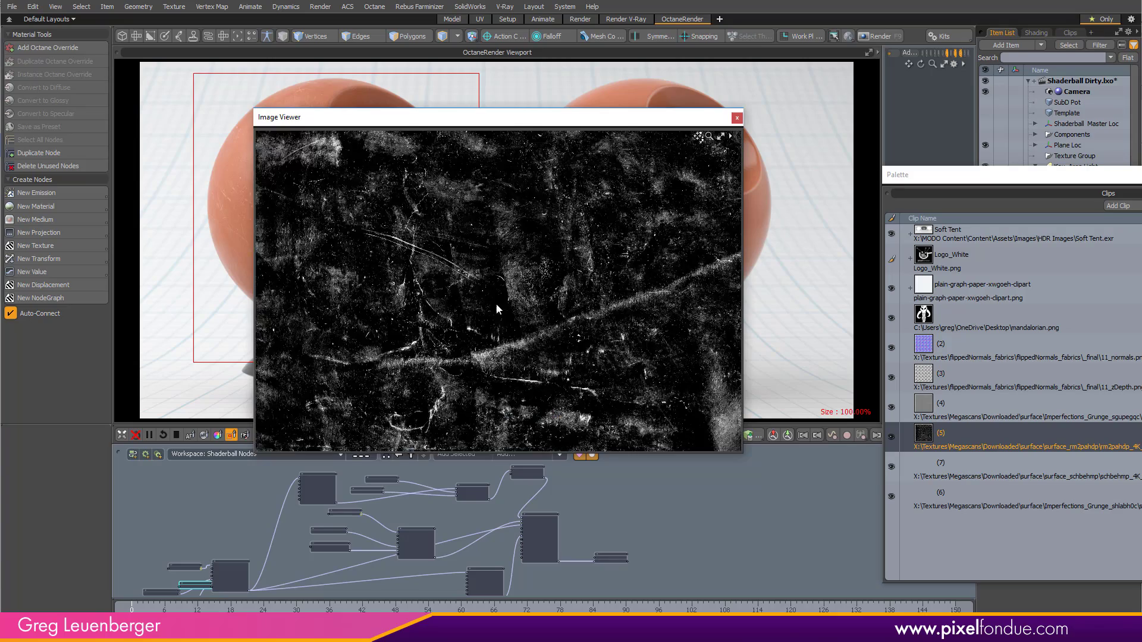
click(736, 118)
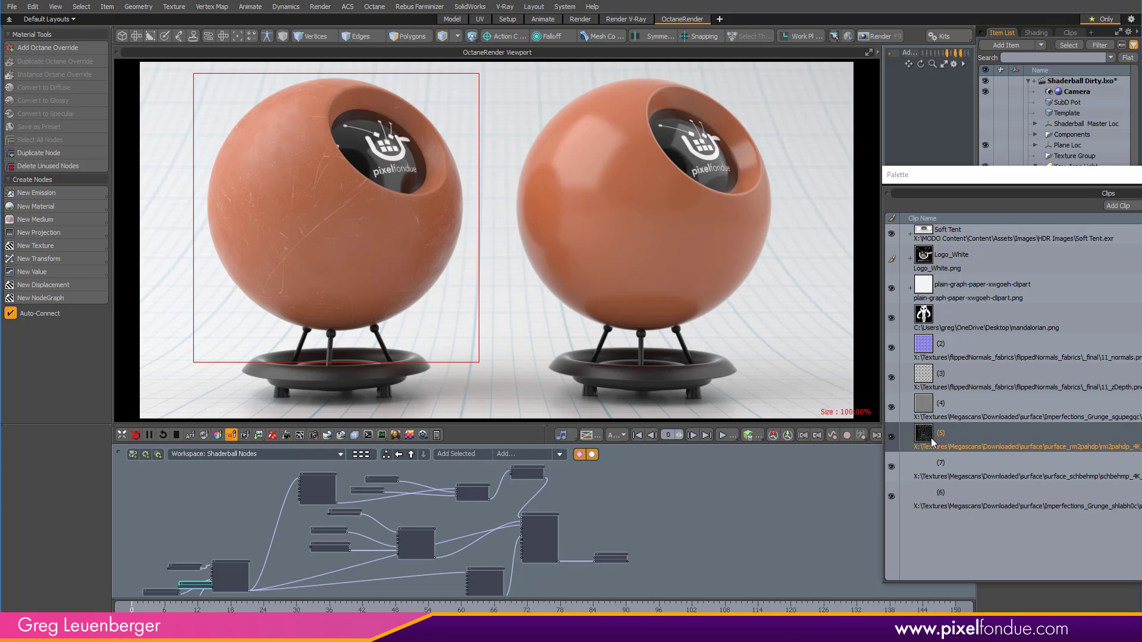
Add a Greyscale Image texture to the Multiply node's Scale Texture input
alt+drag(576, 477, 830, 484)
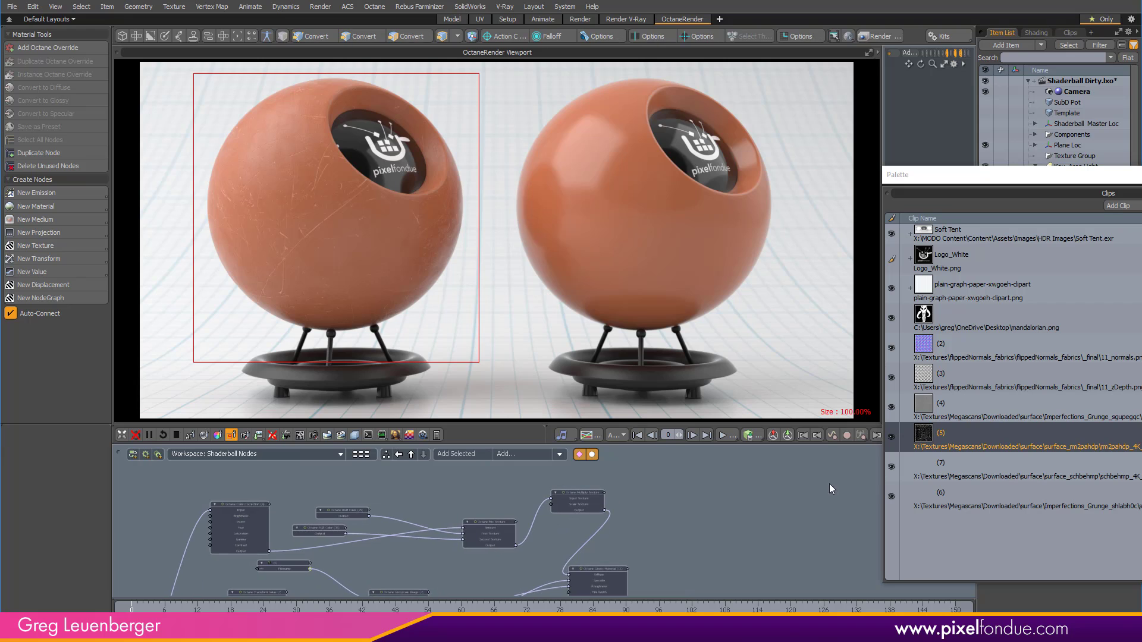
scroll(587, 511, up, 4)
click(589, 512)
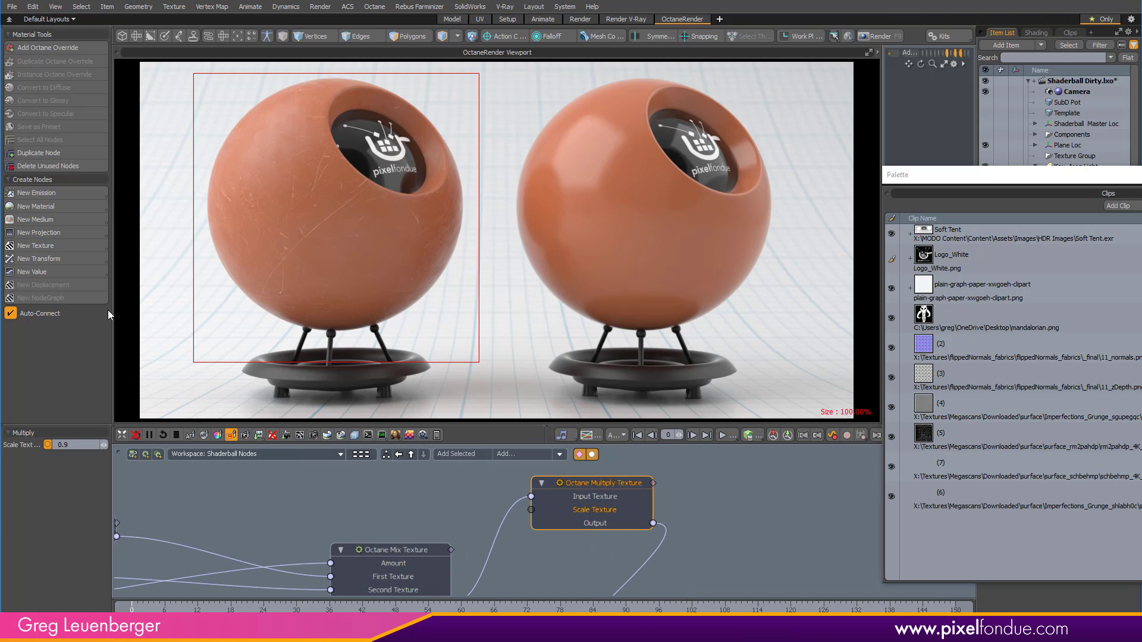
click(48, 246)
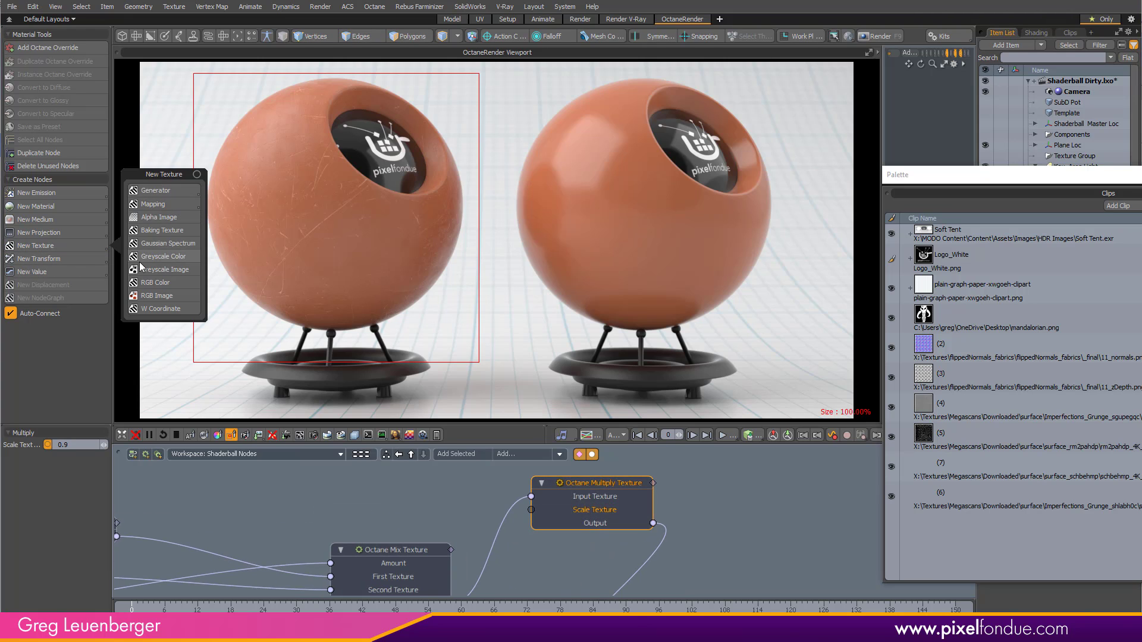
click(172, 270)
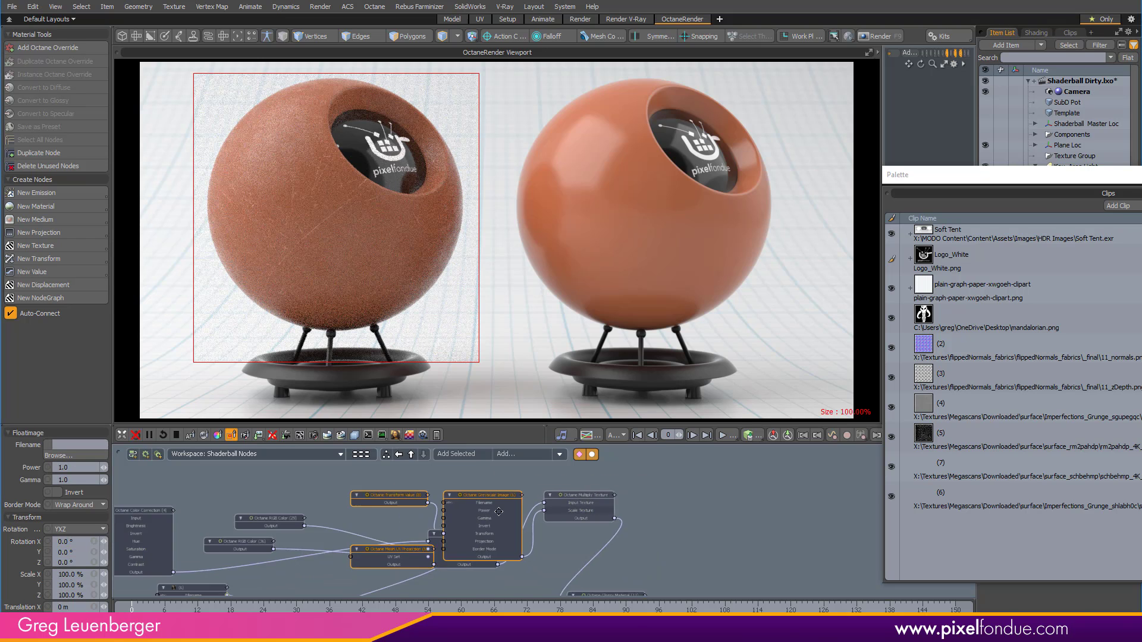
Move the new Greyscale Image nodes clear of the others and connect Mesh UV Projection (6) to the image's Projection input
drag(553, 525, 465, 464)
scroll(435, 495, up, 5)
click(509, 573)
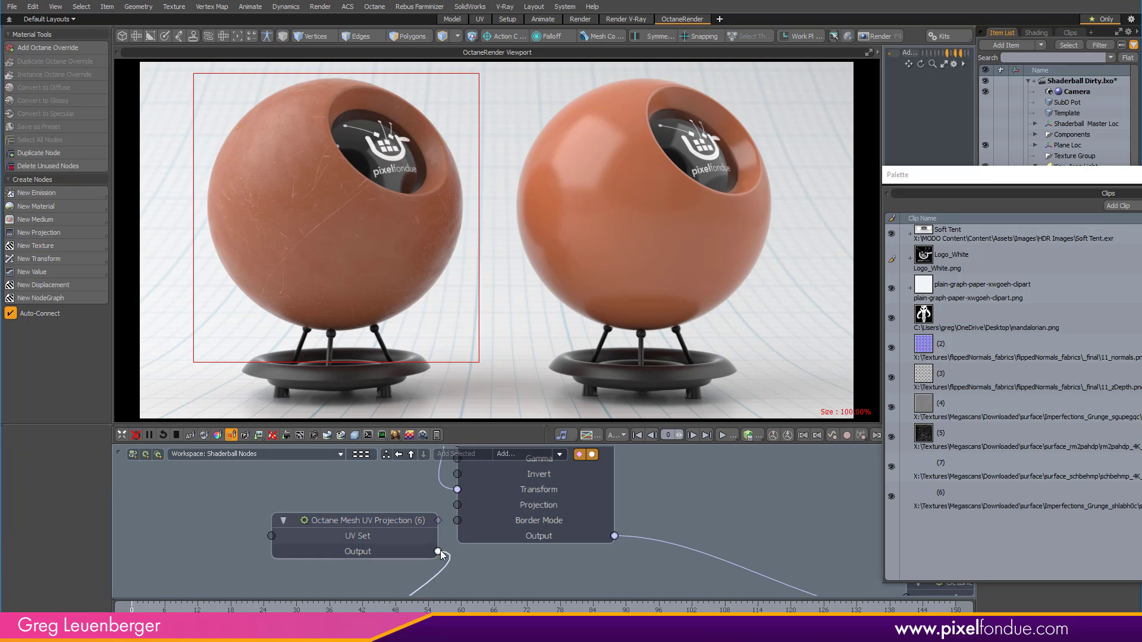
drag(438, 552, 445, 534)
Move the clip (5) node aside and connect Mesh UV Projection (7) to the Projection input of the existing scratch Greyscale Image
scroll(455, 568, down, 8)
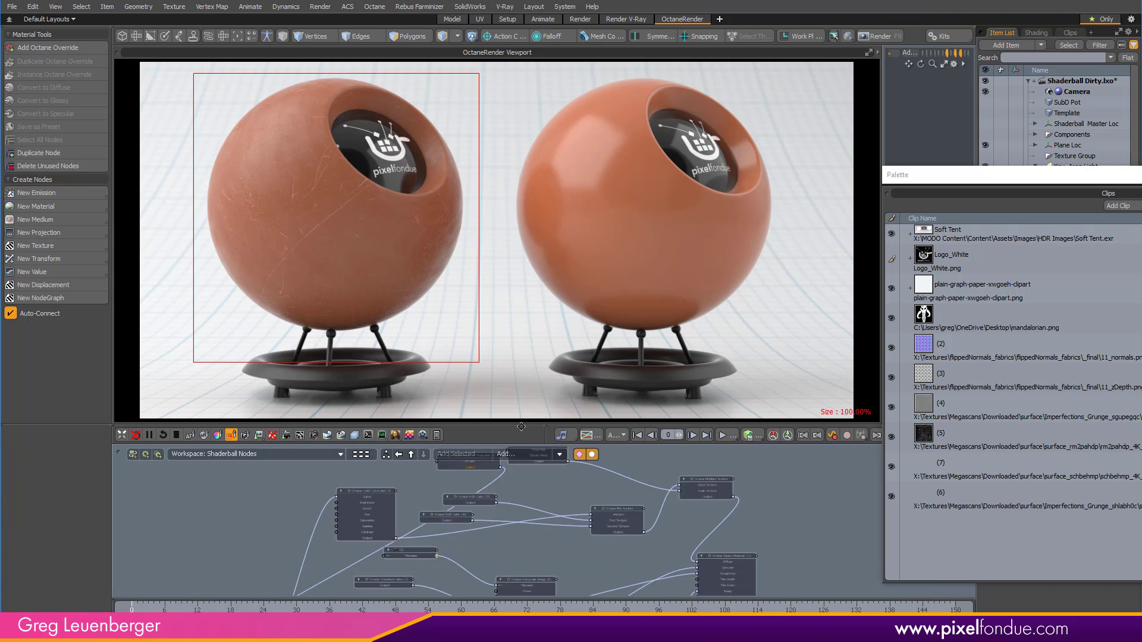
scroll(423, 543, up, 4)
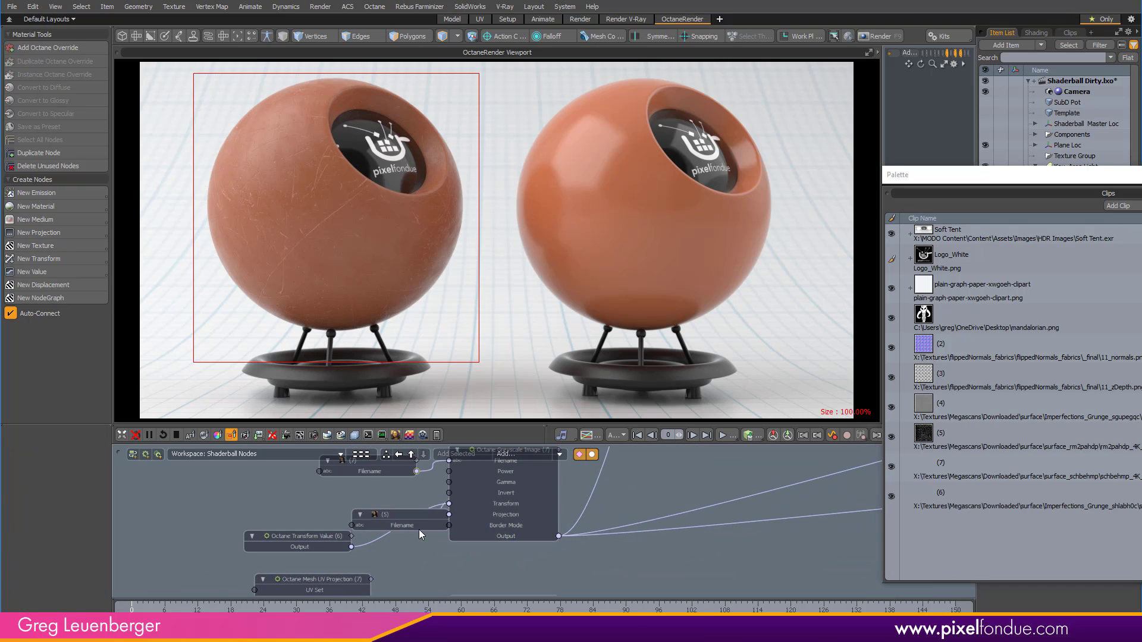
drag(390, 515, 271, 505)
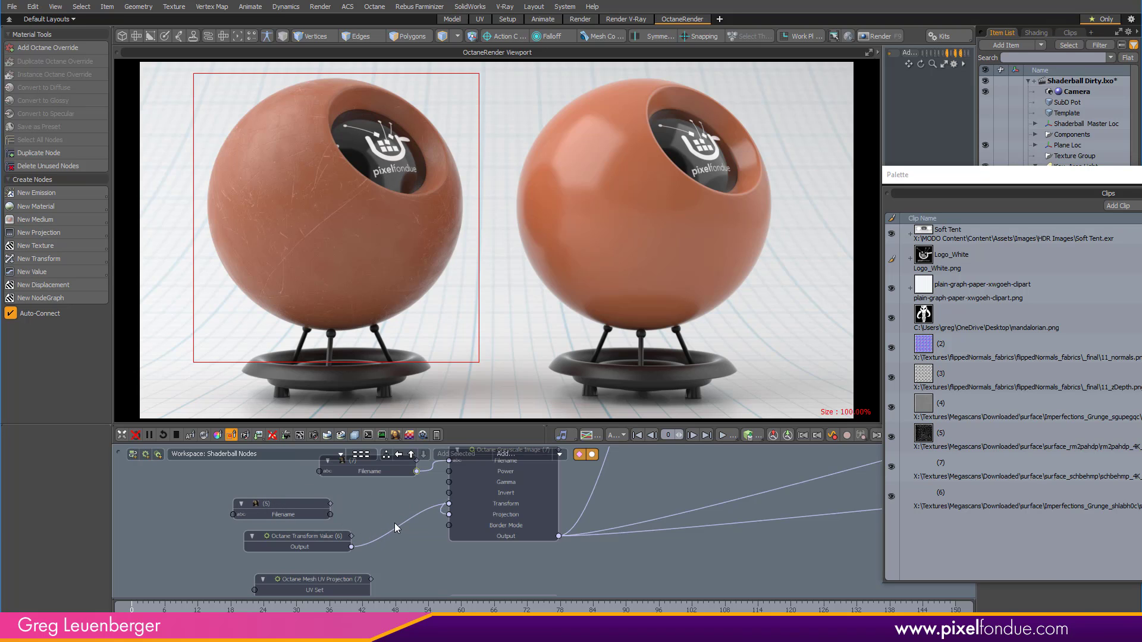
scroll(388, 526, down, 2)
scroll(392, 524, up, 2)
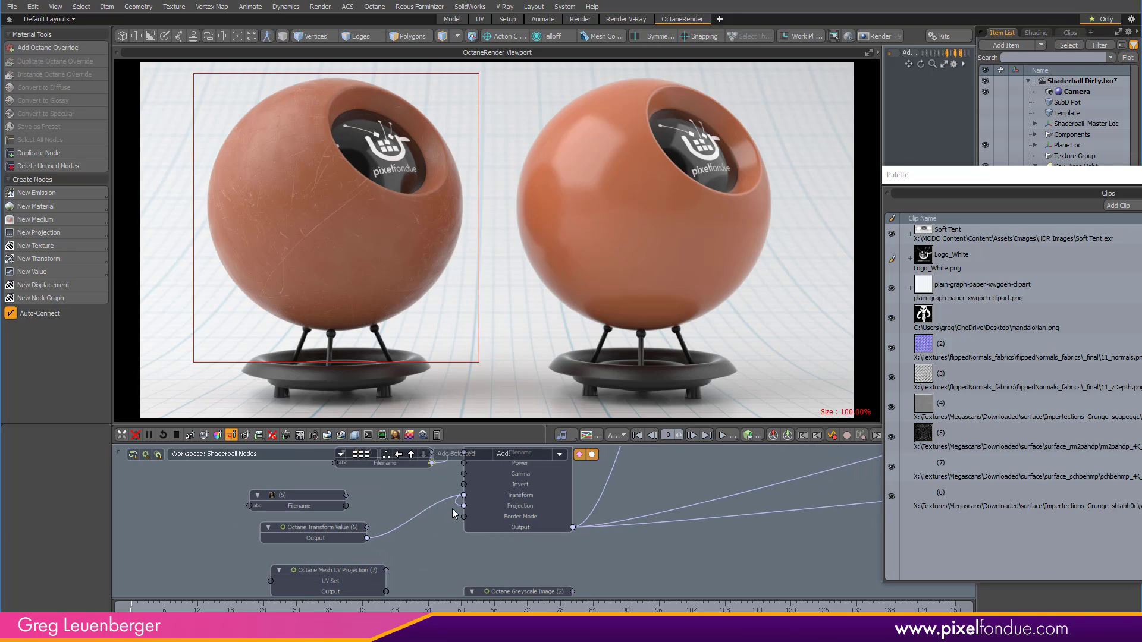
drag(387, 592, 476, 507)
scroll(534, 521, down, 6)
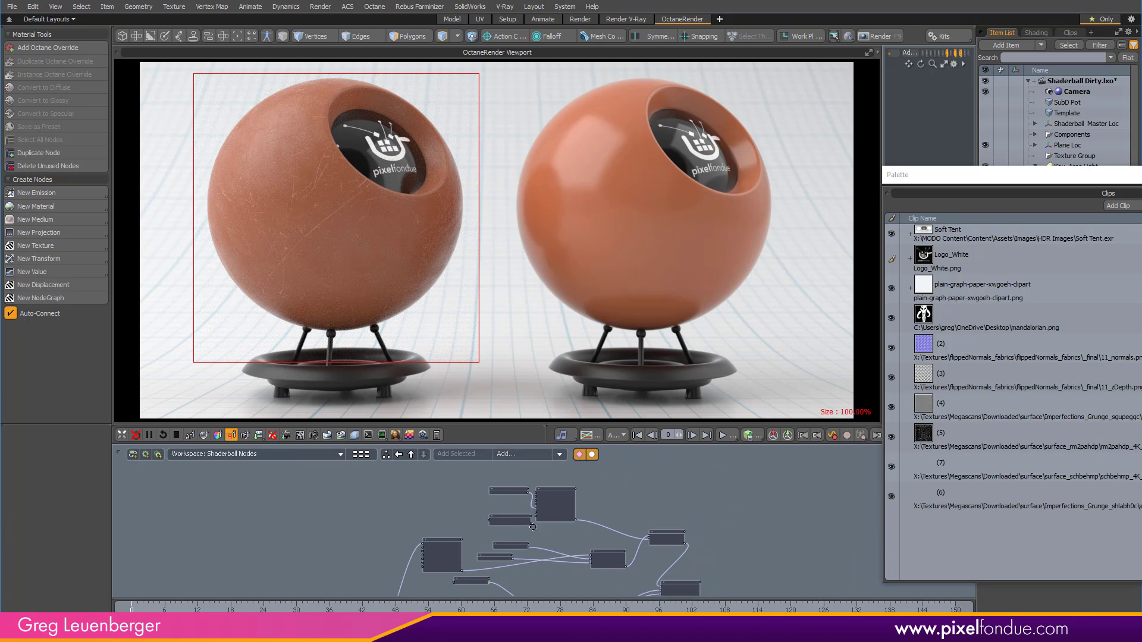
Tidy the new Greyscale Image's inputs and move the clip (5) node beside them, above the Transform Value node
scroll(533, 527, up, 5)
drag(508, 540, 397, 503)
alt+drag(472, 461, 396, 518)
click(947, 445)
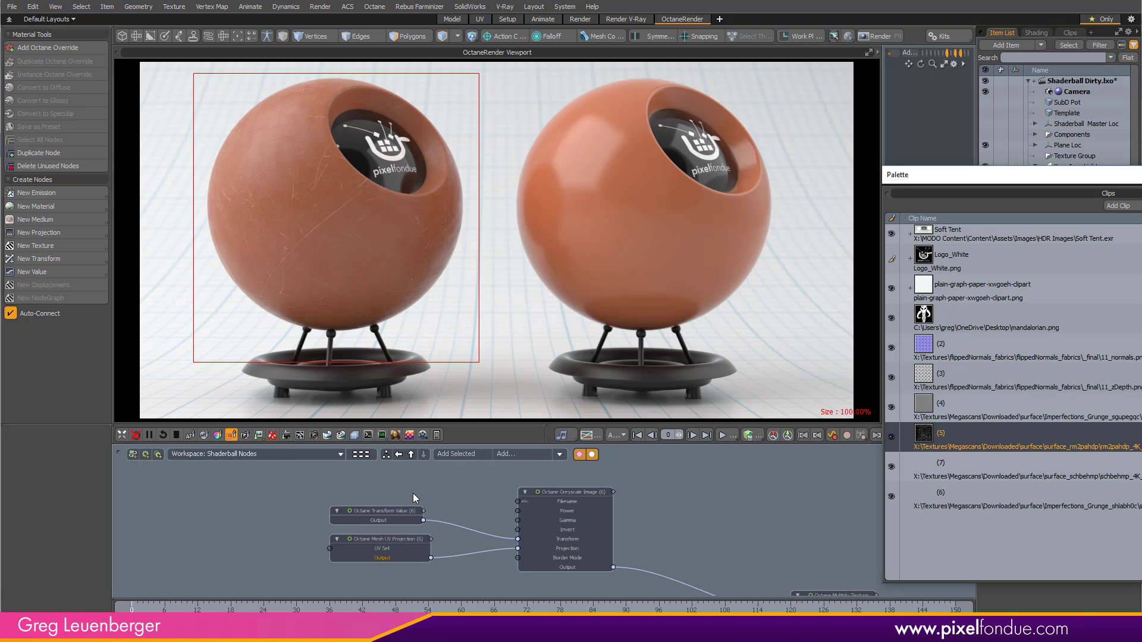
ctrl+alt+drag(446, 487, 541, 459)
alt+drag(541, 460, 446, 473)
drag(375, 555, 439, 466)
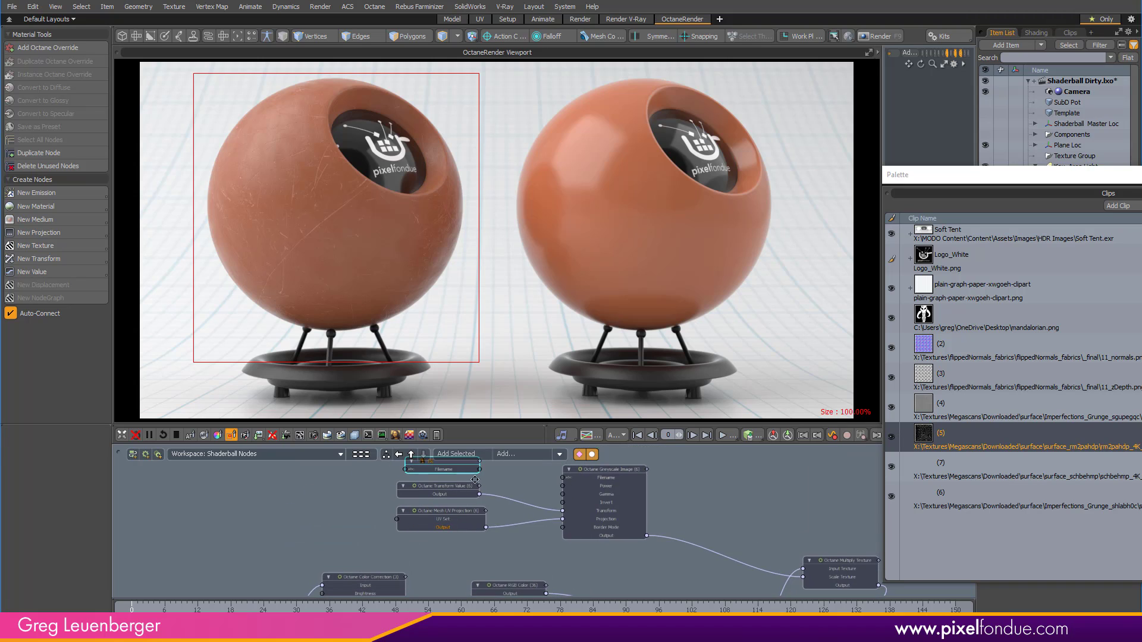
Connect the clip (5) node to the Filename input of Greyscale Image (6) and enable that image's Invert option
middle_drag(483, 469, 414, 505)
drag(411, 506, 498, 513)
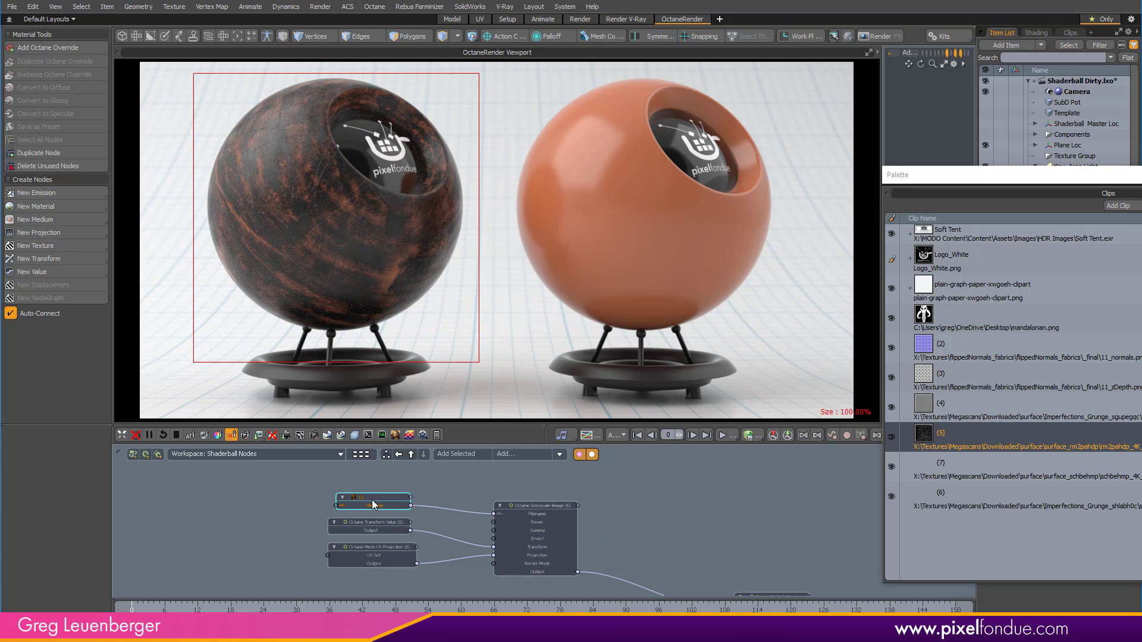
middle_drag(612, 540, 608, 532)
click(537, 498)
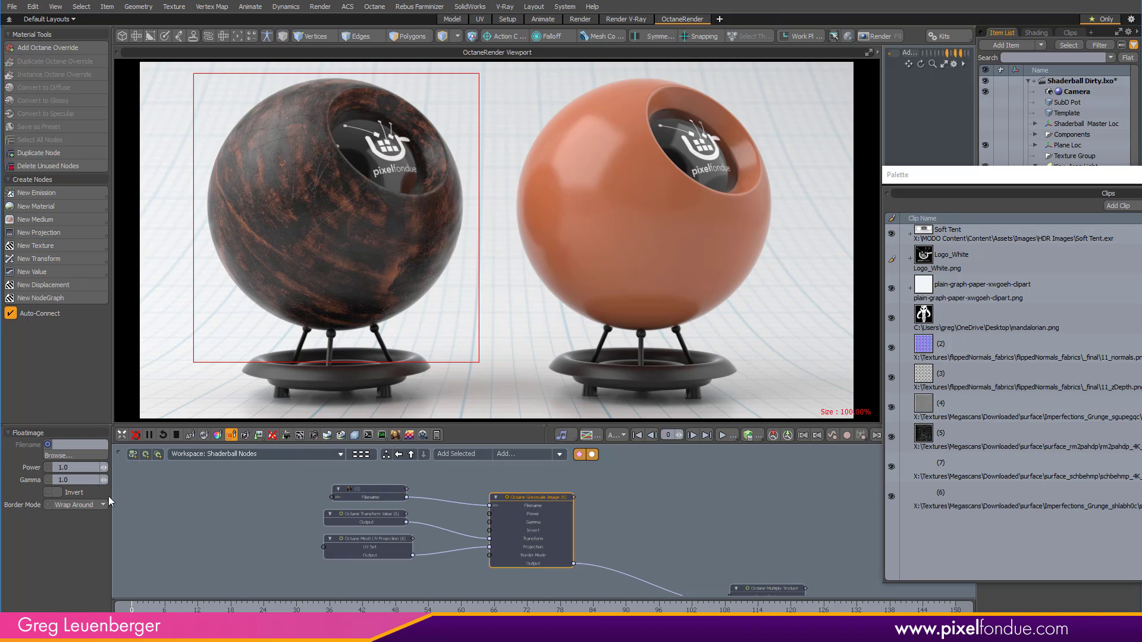
click(58, 493)
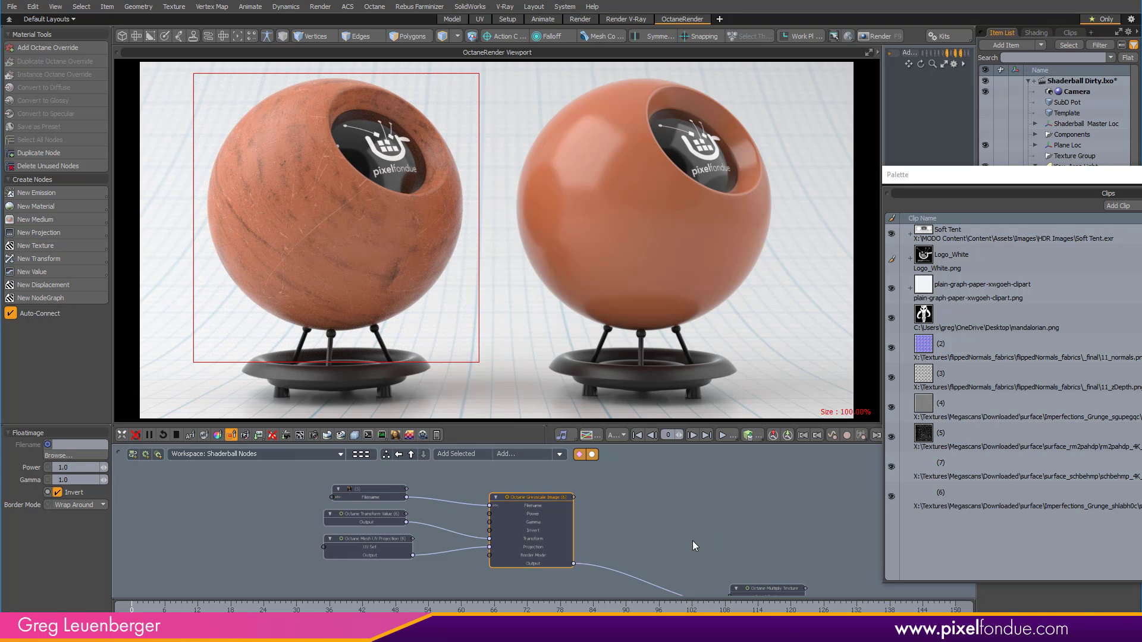
Preview the clip (5) texture in the Image Viewer and close the viewer
double_click(922, 436)
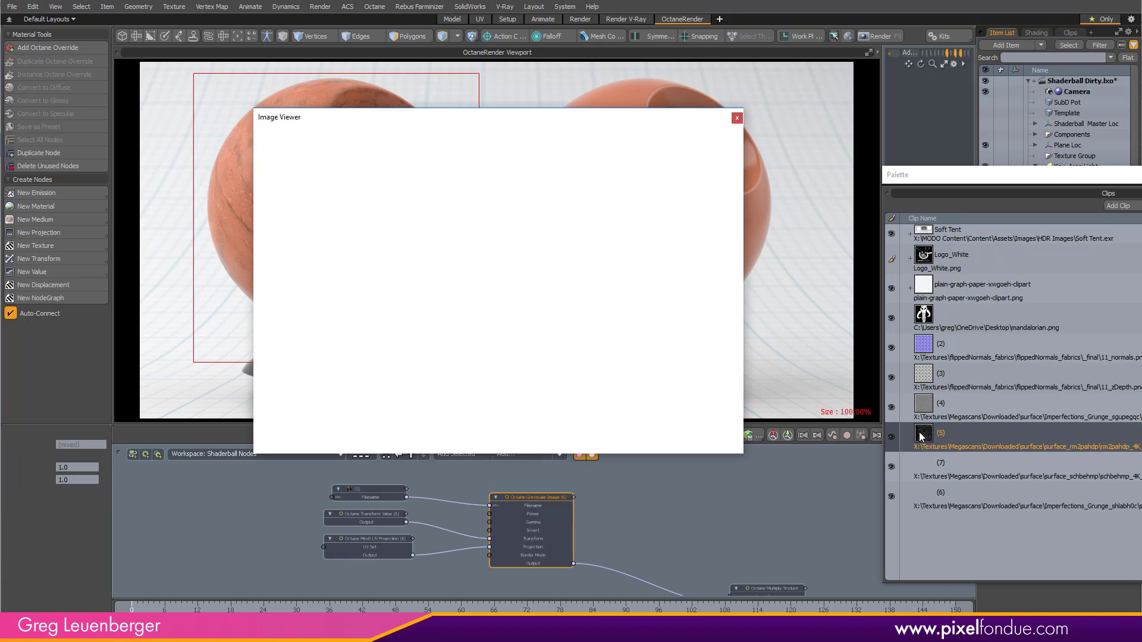
alt+drag(687, 547, 492, 472)
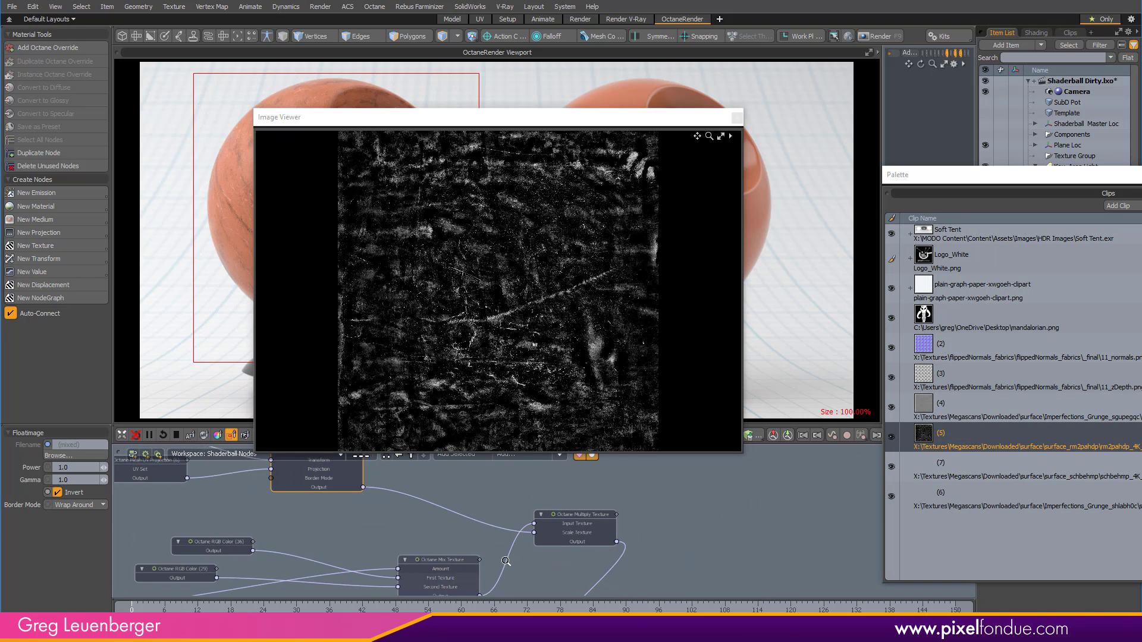
scroll(489, 563, up, 3)
alt+drag(489, 564, 490, 506)
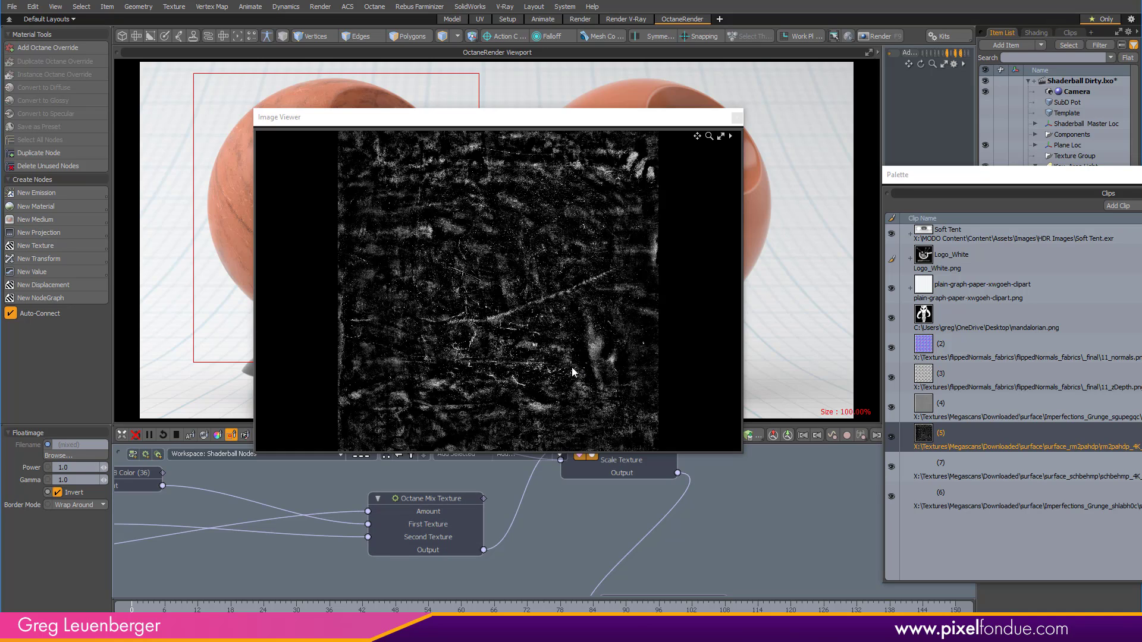
click(737, 117)
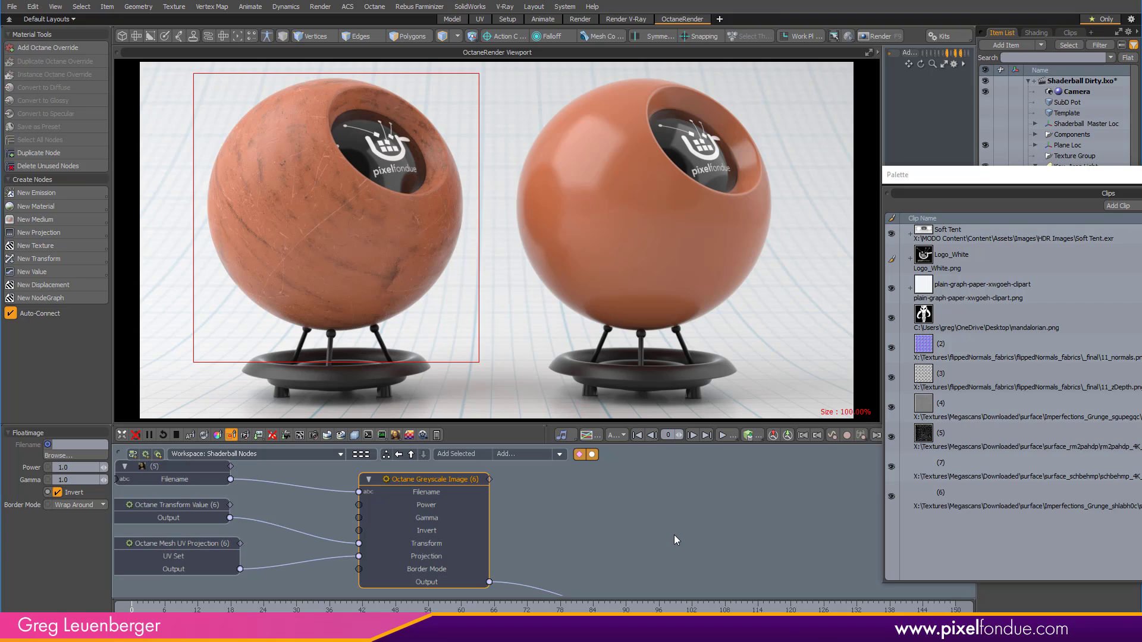
alt+drag(454, 534, 667, 541)
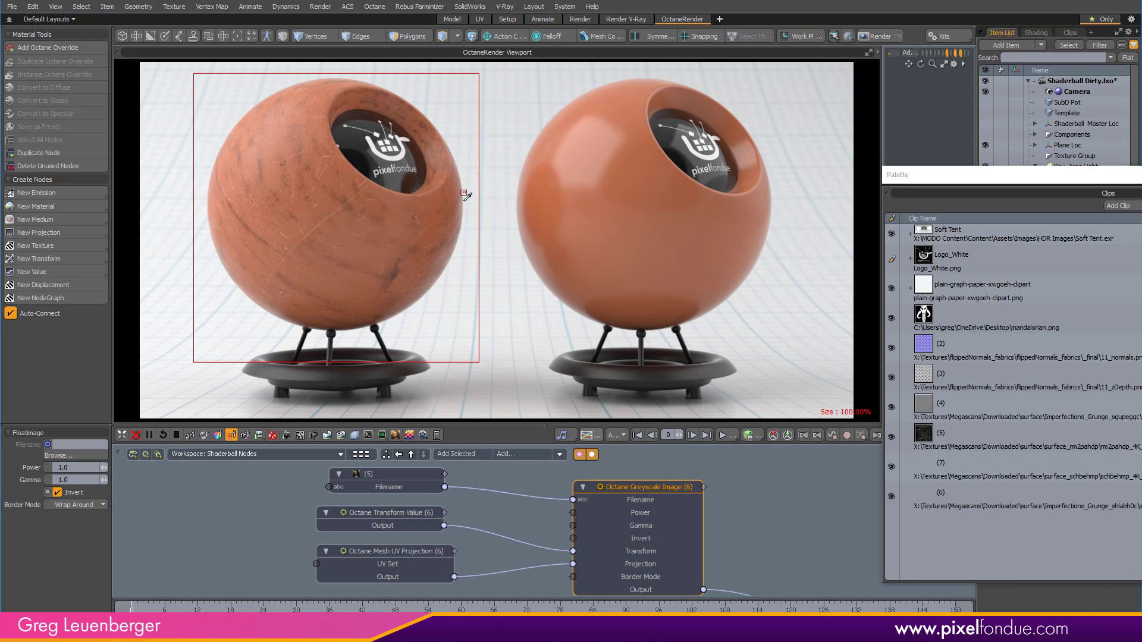
Preview clip (4), add it to the node workspace and connect it to Greyscale Image (6)'s Filename input in place of clip (5)
double_click(925, 411)
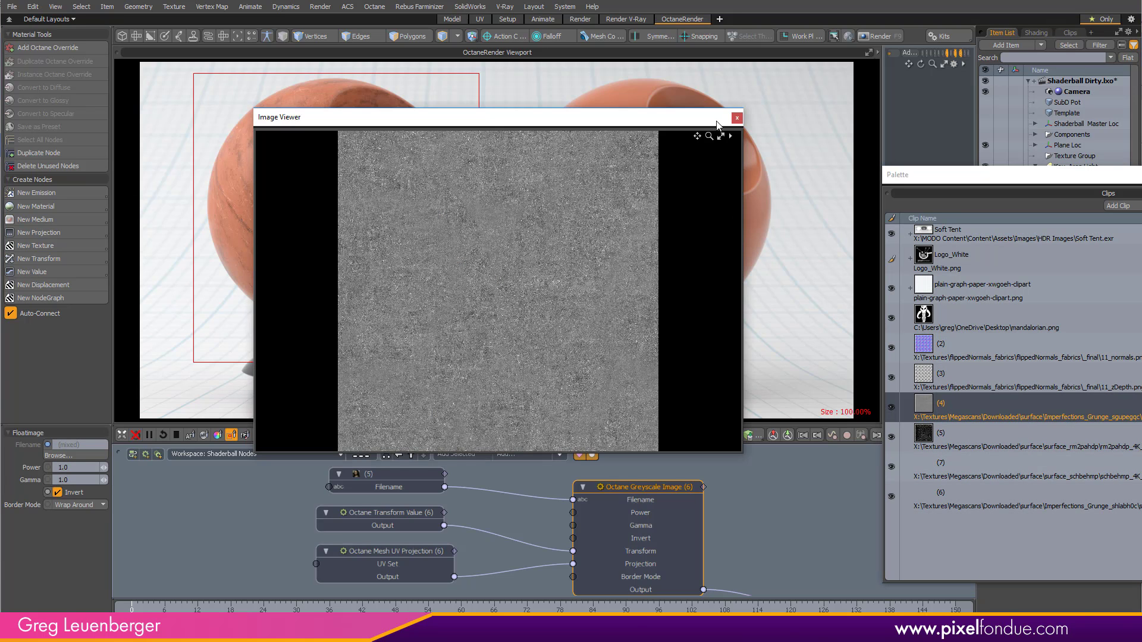
click(736, 117)
drag(928, 411, 171, 483)
drag(278, 499, 641, 501)
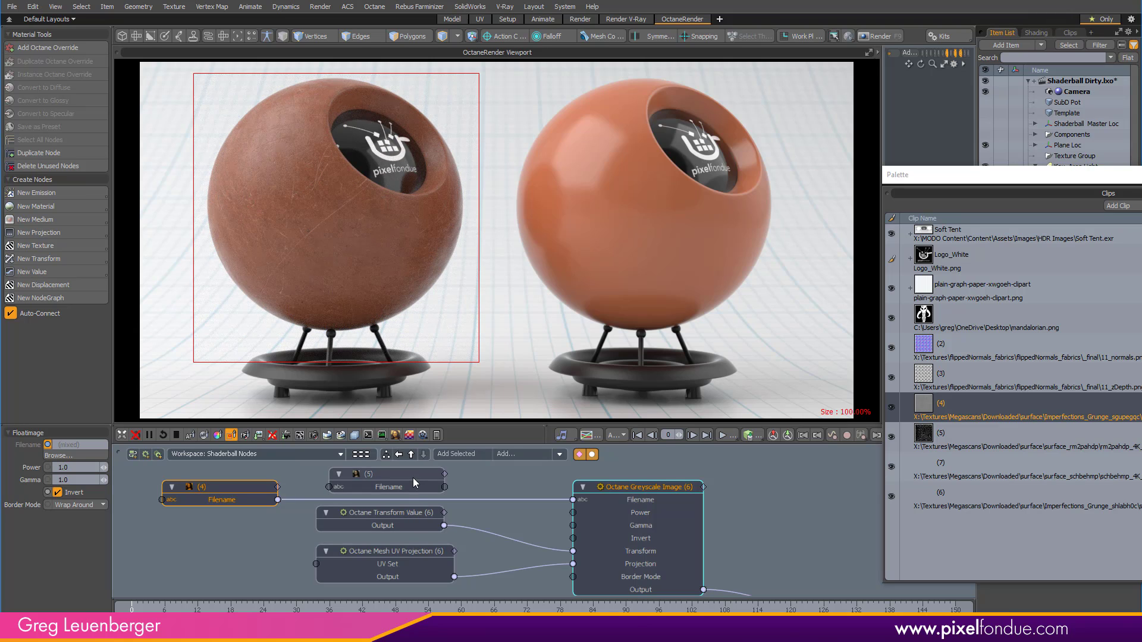
drag(413, 477, 440, 474)
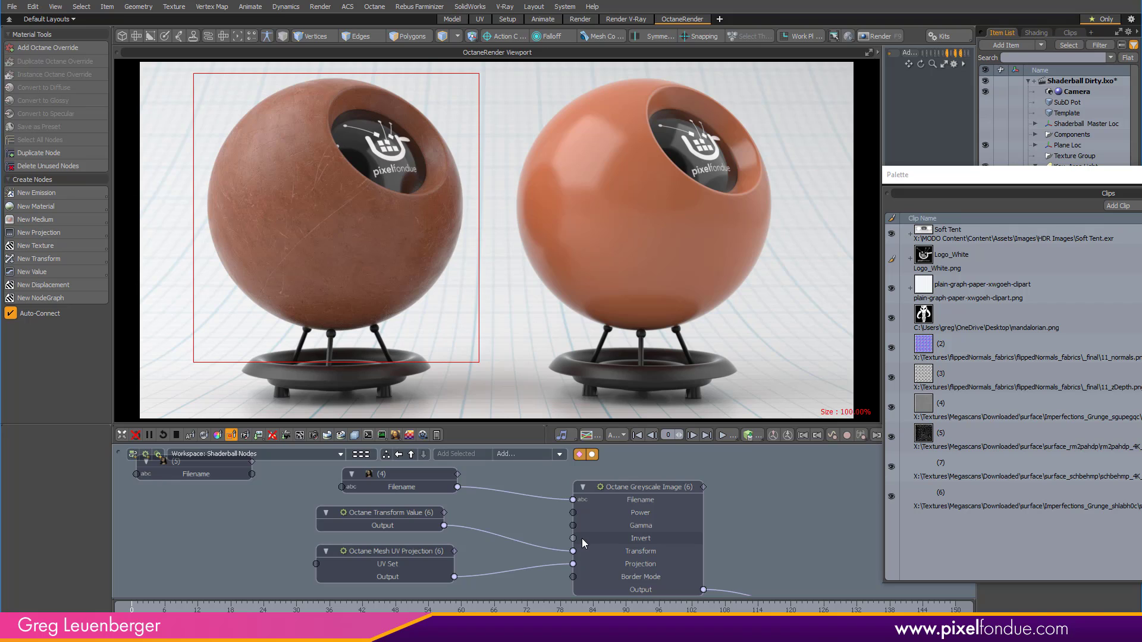
Connect the Greyscale Image (6) output directly to the glossy material's Diffuse input to isolate the grunge in the render
ctrl+alt+drag(581, 537, 461, 538)
alt+drag(713, 580, 533, 574)
scroll(505, 529, up, 5)
scroll(533, 574, up, 1)
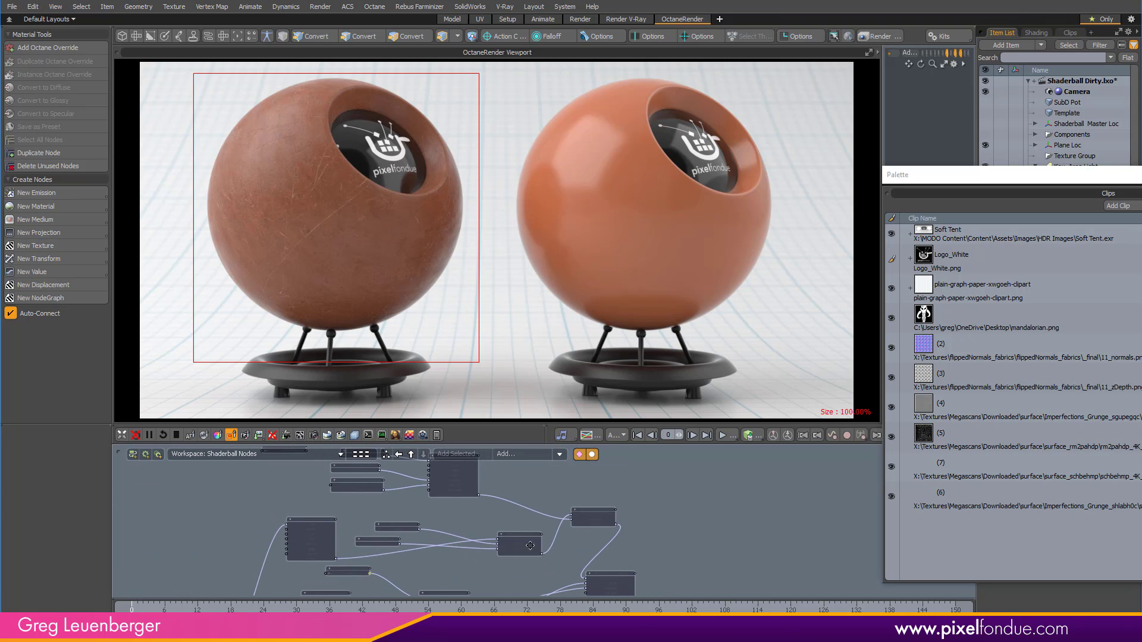
scroll(640, 568, up, 2)
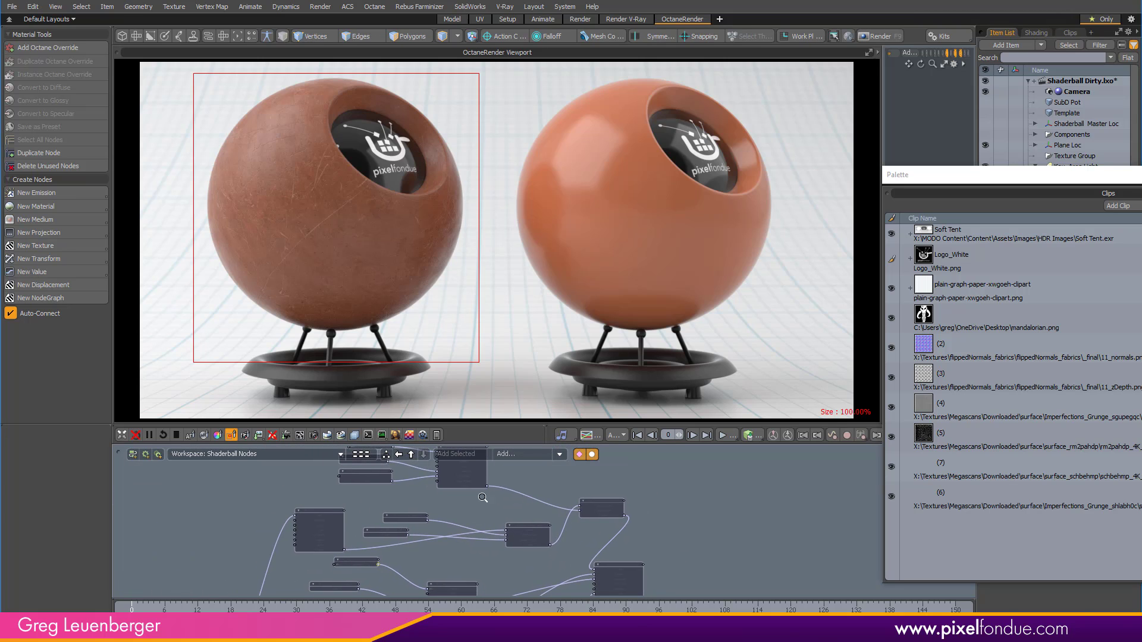
drag(485, 488, 608, 579)
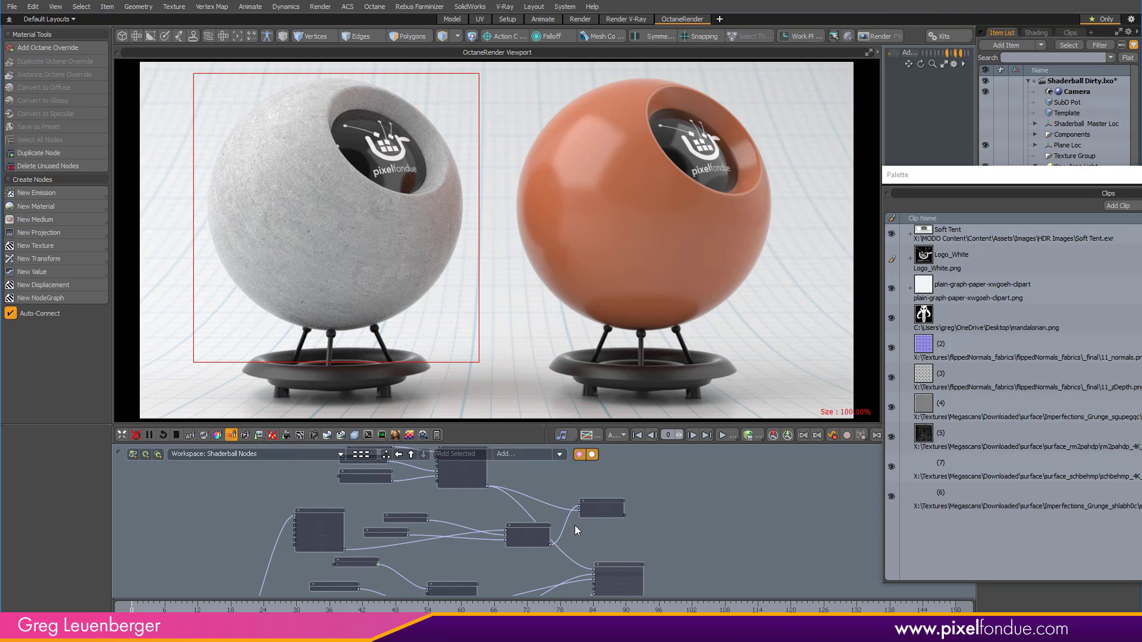
Insert a Color Correction node into the link from Greyscale Image (6) to the material's Diffuse and place it beside the image node
middle_drag(406, 510, 356, 547)
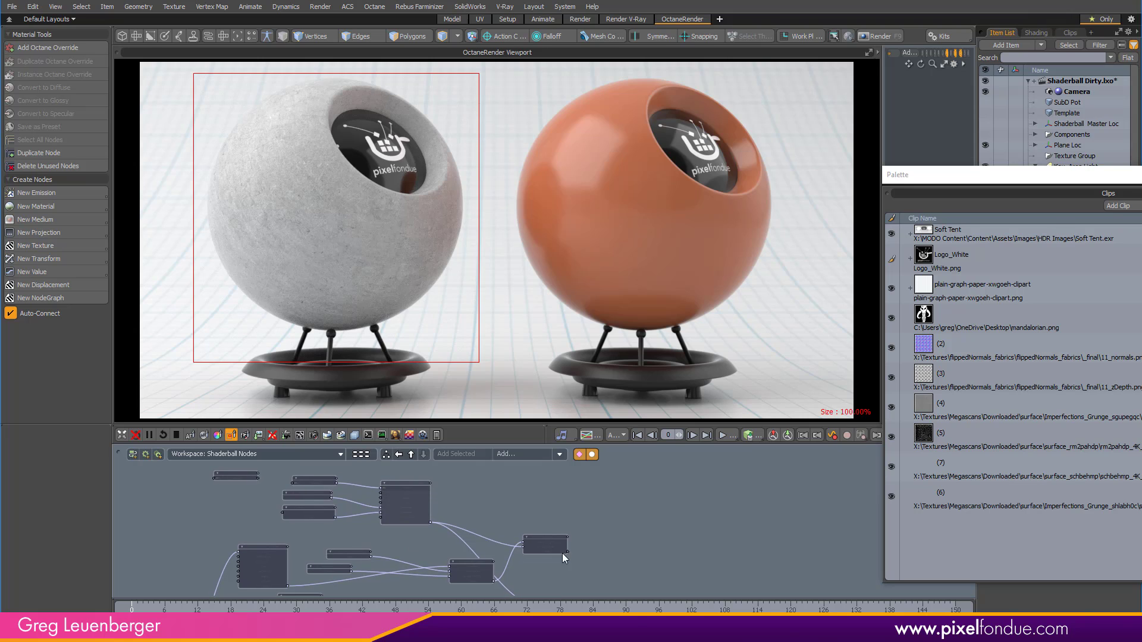
middle_drag(562, 553, 713, 571)
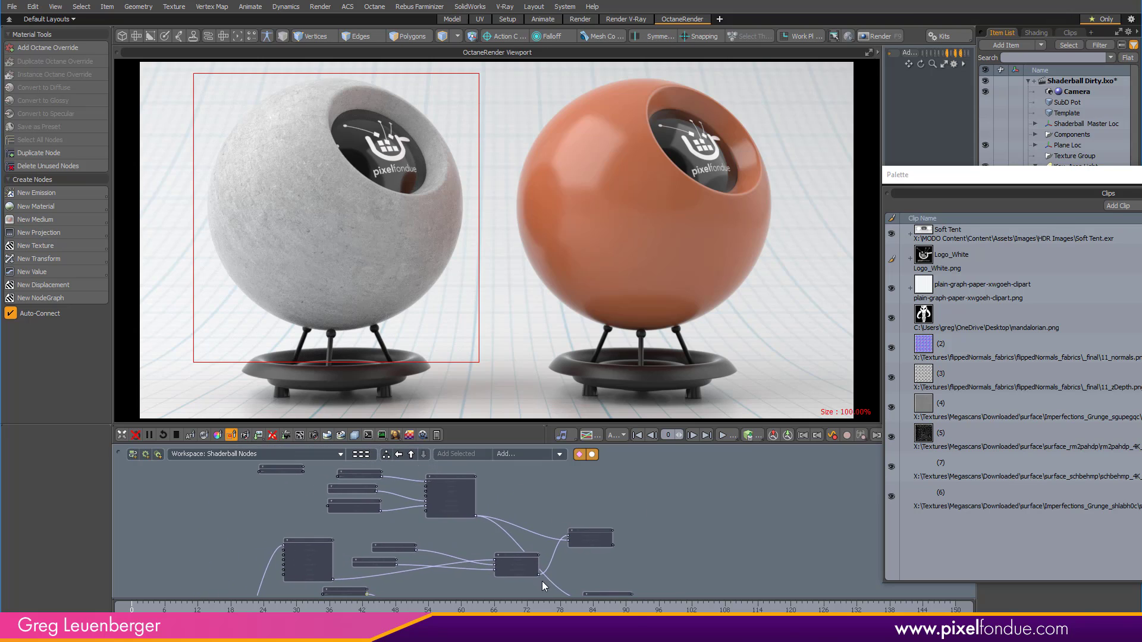
click(551, 584)
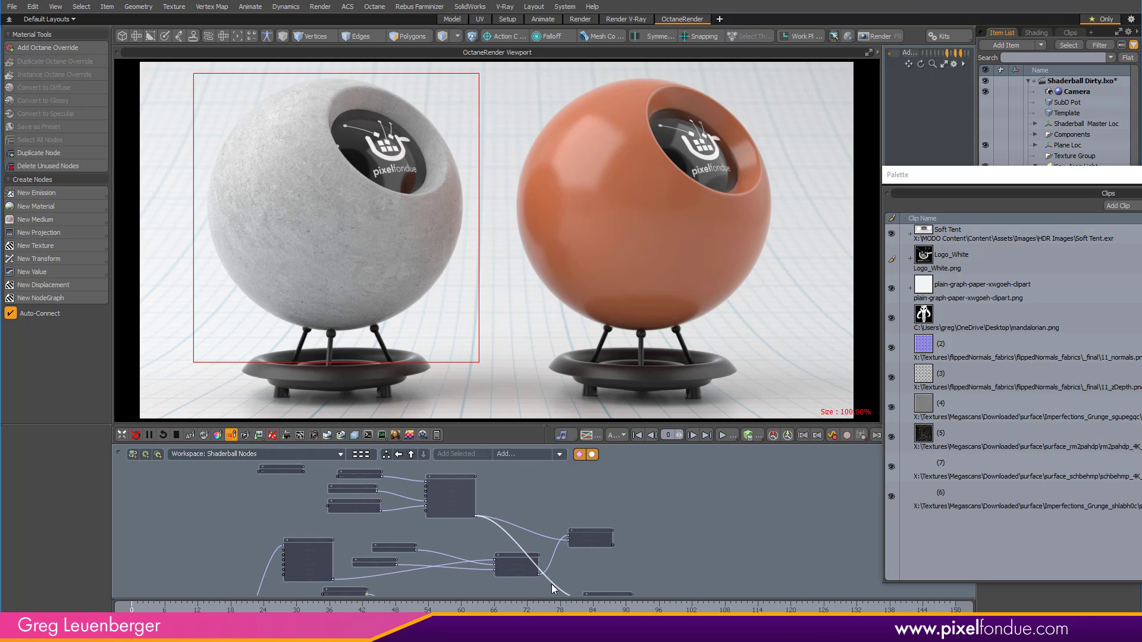
click(51, 246)
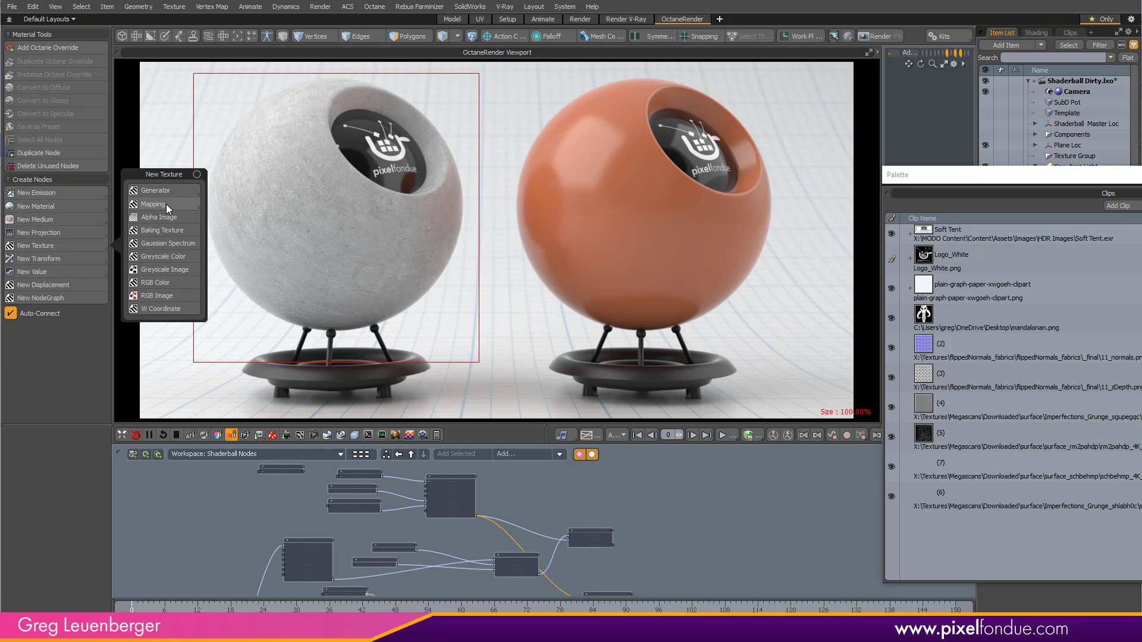
mouse_move(166, 205)
click(262, 157)
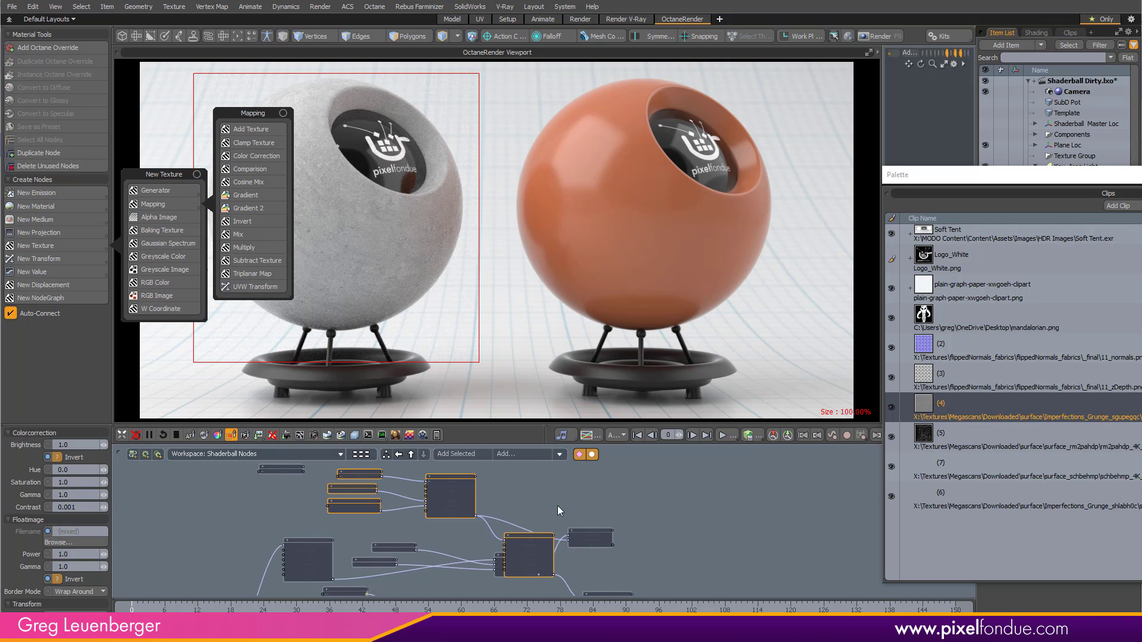
drag(514, 556, 534, 493)
scroll(534, 493, up, 3)
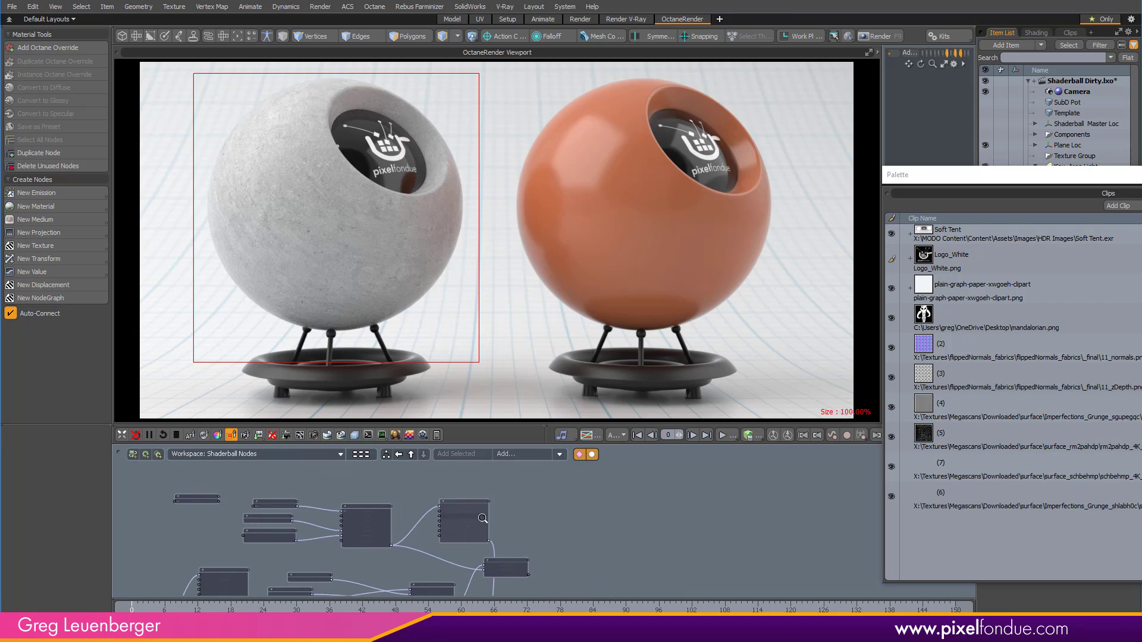
Set the new Color Correction node's brightness to 1.5, contrast to 3.0 and gamma to 0.65
click(486, 491)
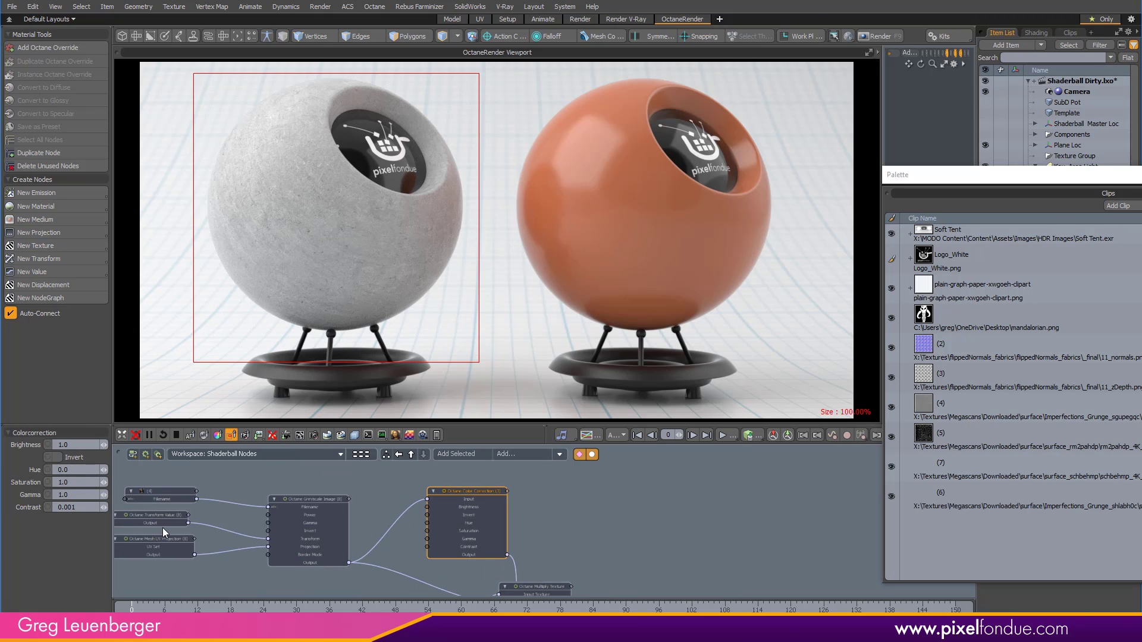
click(86, 508)
text(2)
key(Return)
key(BackSpace)
text(5)
key(Return)
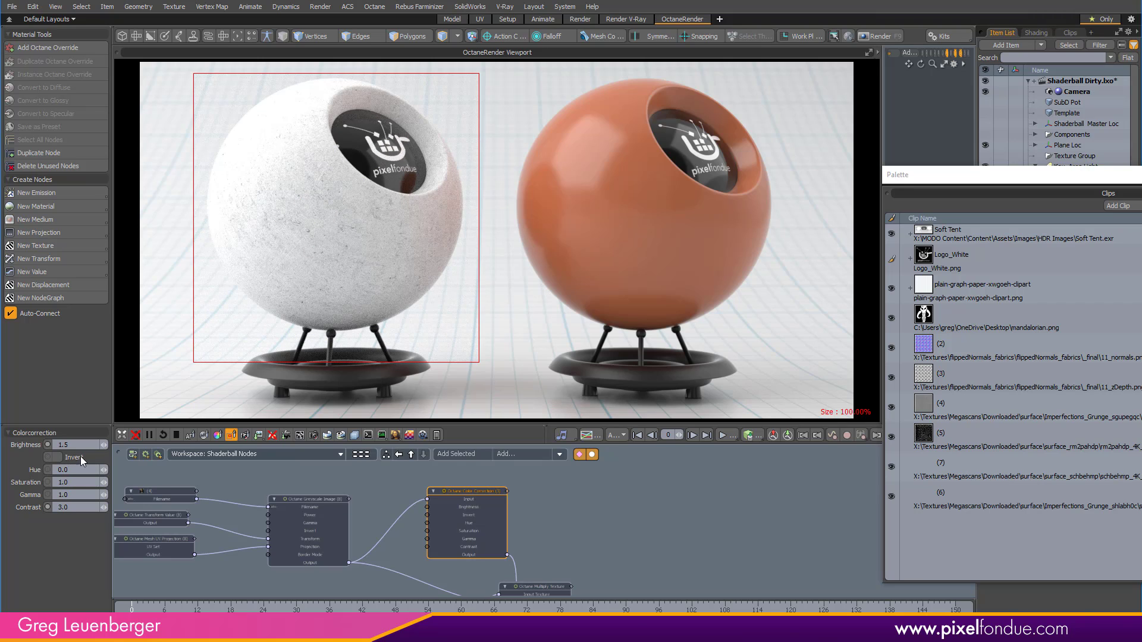
click(76, 494)
text(0.65)
key(Return)
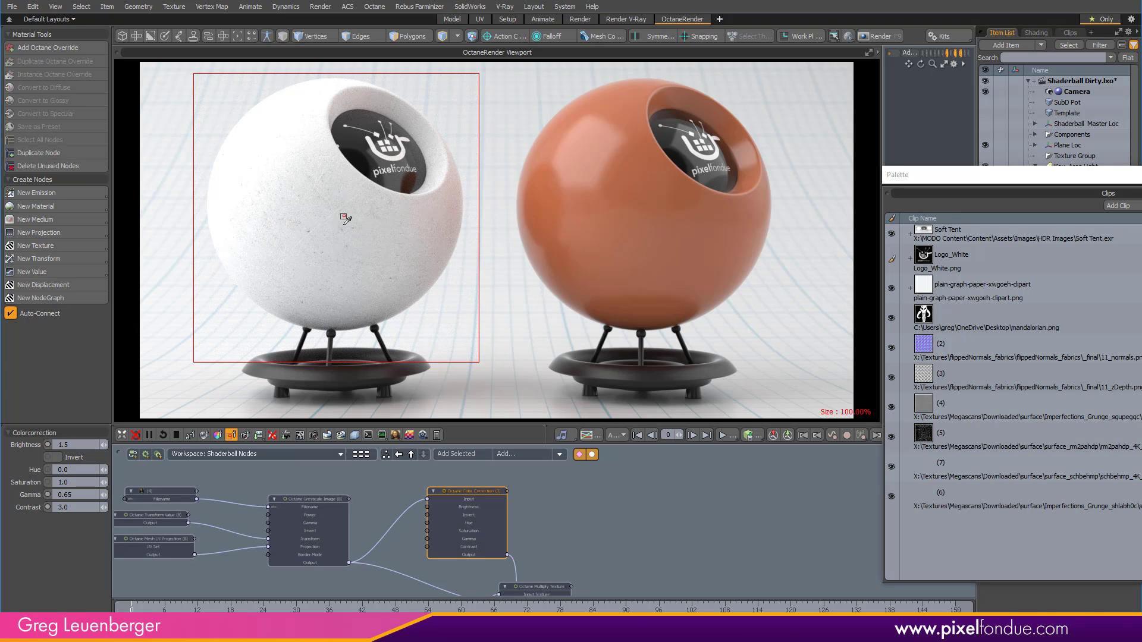
Feed the Color Correction output into the Multiply node's Scale Texture and reconnect the Multiply output to Glossy Material (11)'s Diffuse
scroll(568, 539, down, 3)
alt+drag(532, 588, 565, 518)
scroll(535, 562, down, 2)
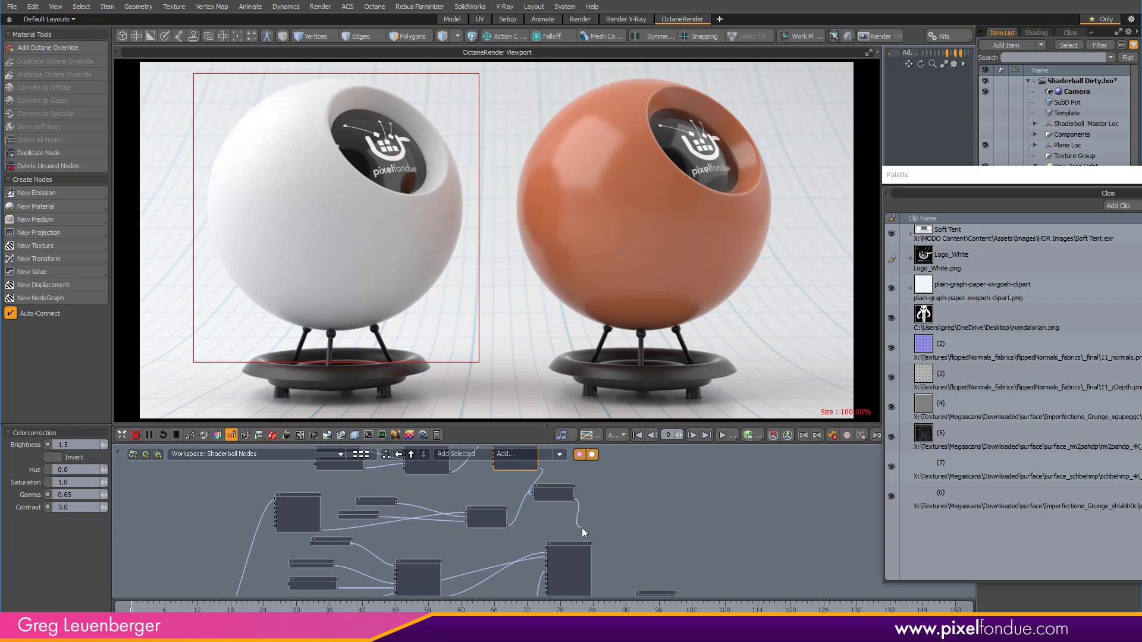
mouse_move(557, 547)
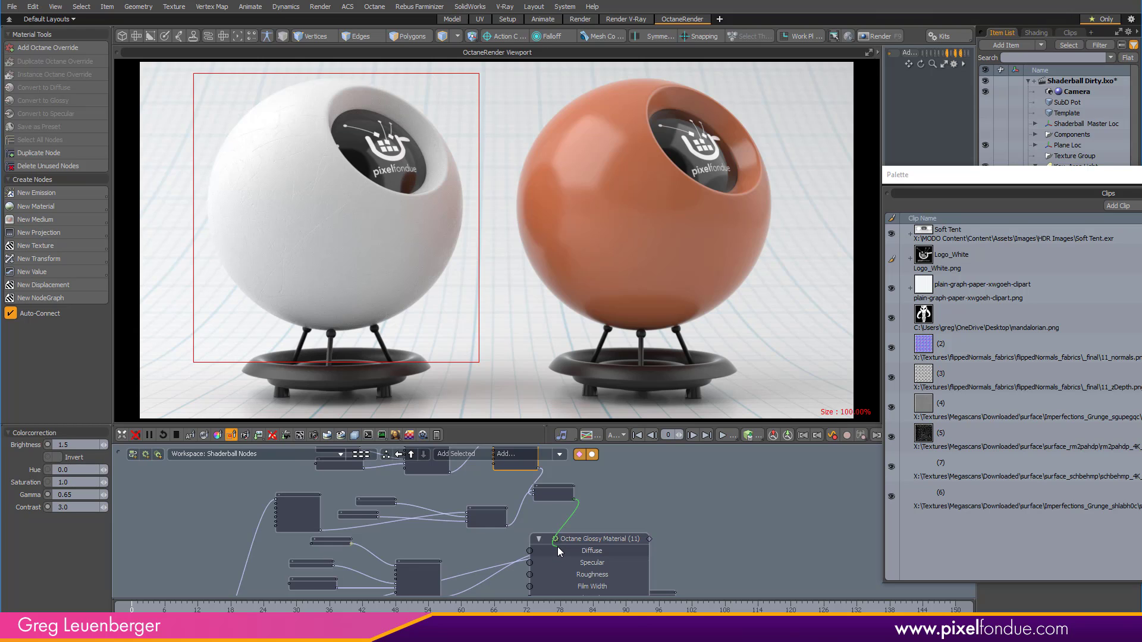
drag(559, 557, 560, 558)
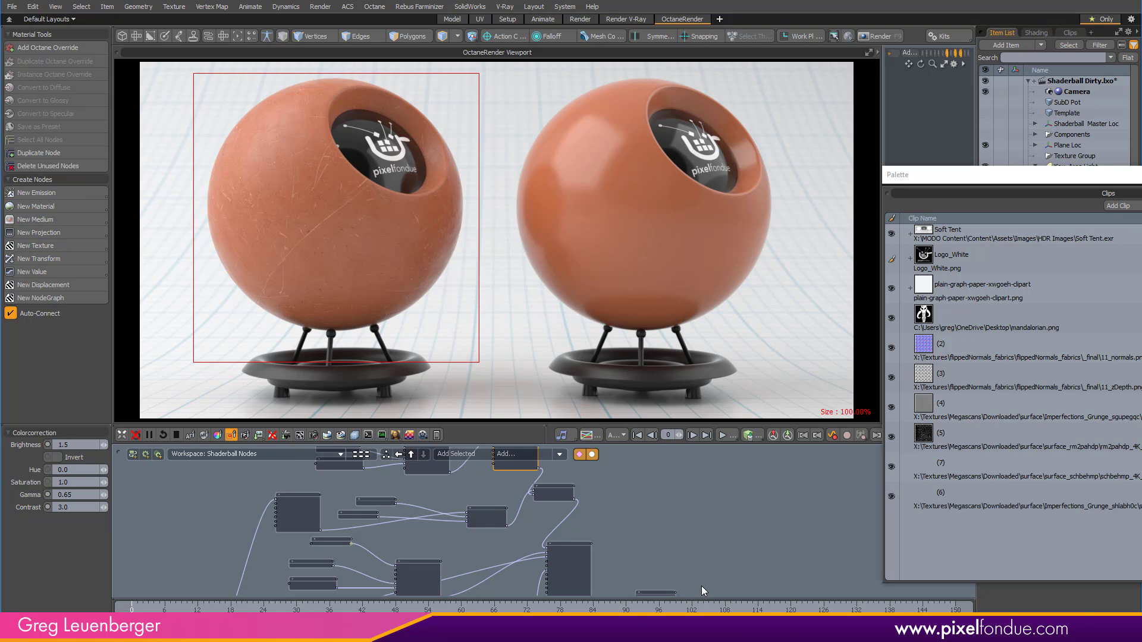
Set the Color Correction (3) node's gamma to 0.55 and brightness to 1.75
alt+drag(450, 557, 433, 614)
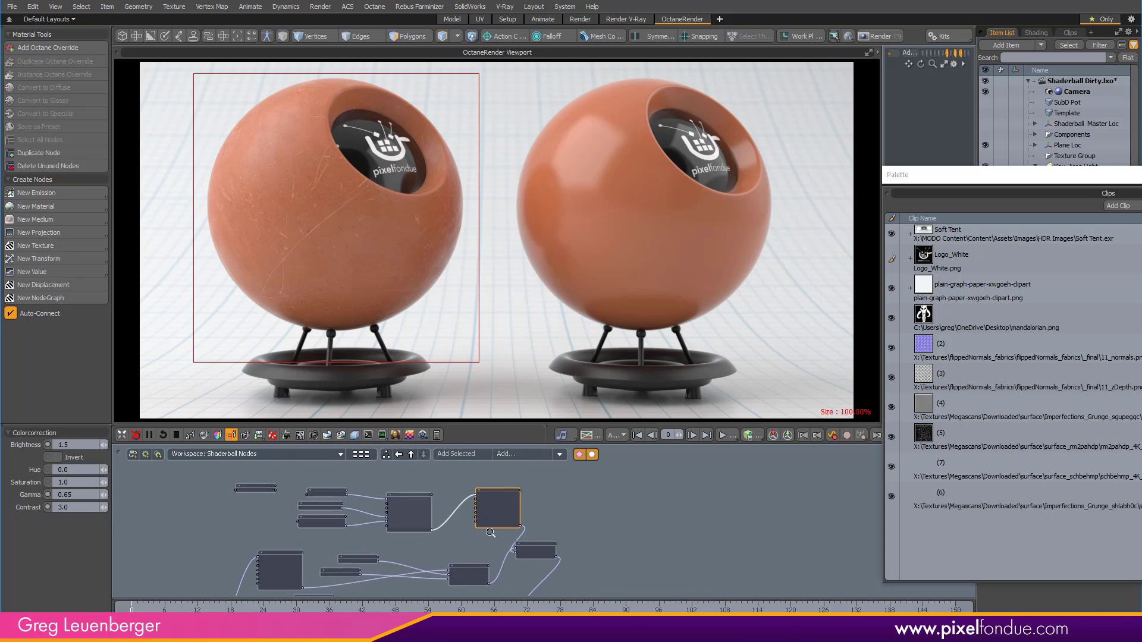
ctrl+alt+drag(434, 539, 444, 579)
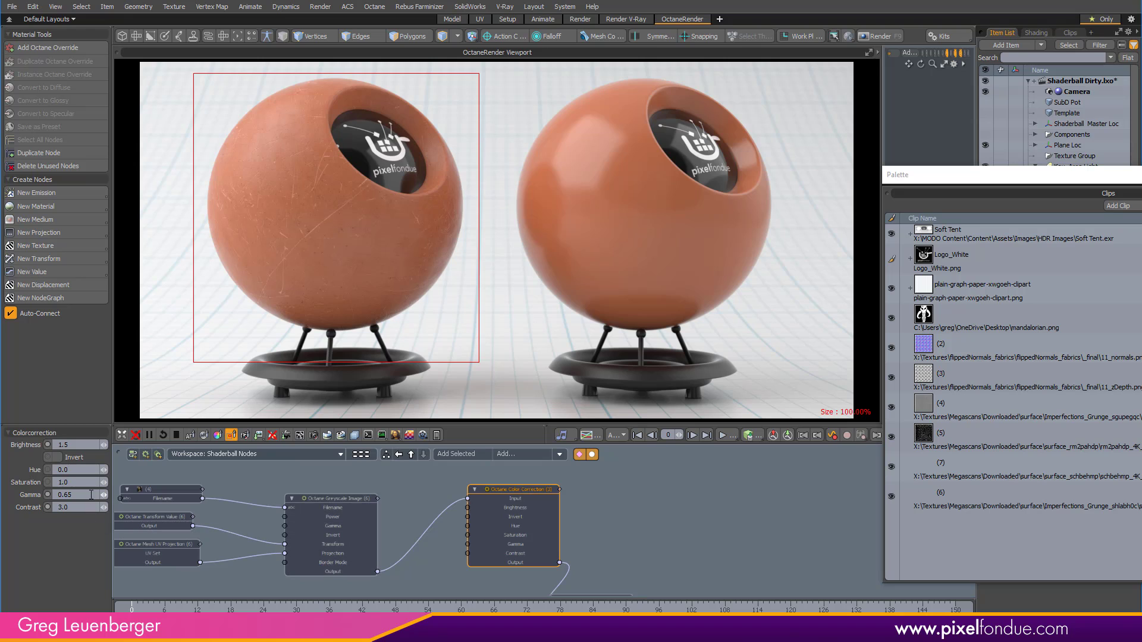
click(91, 494)
text(.55)
click(89, 444)
Examine the glossy material's inputs and the Color Correction, Mix and Multiply nodes that feed its Diffuse
alt+drag(633, 551, 650, 353)
scroll(644, 534, up, 6)
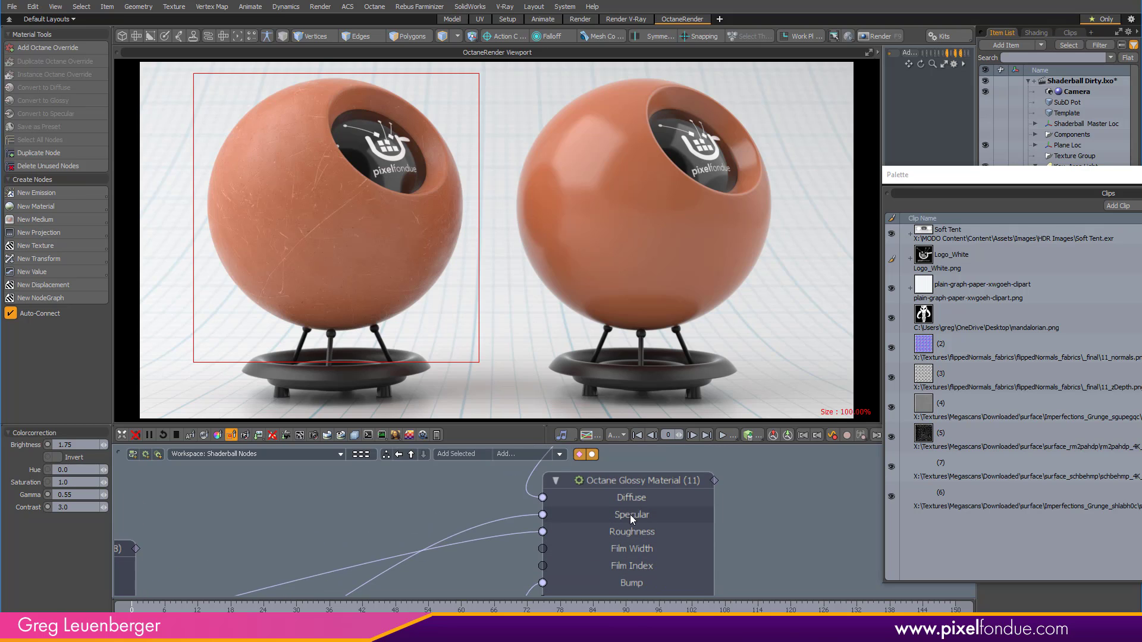
scroll(690, 511, down, 6)
alt+drag(600, 476, 603, 600)
alt+drag(547, 473, 558, 513)
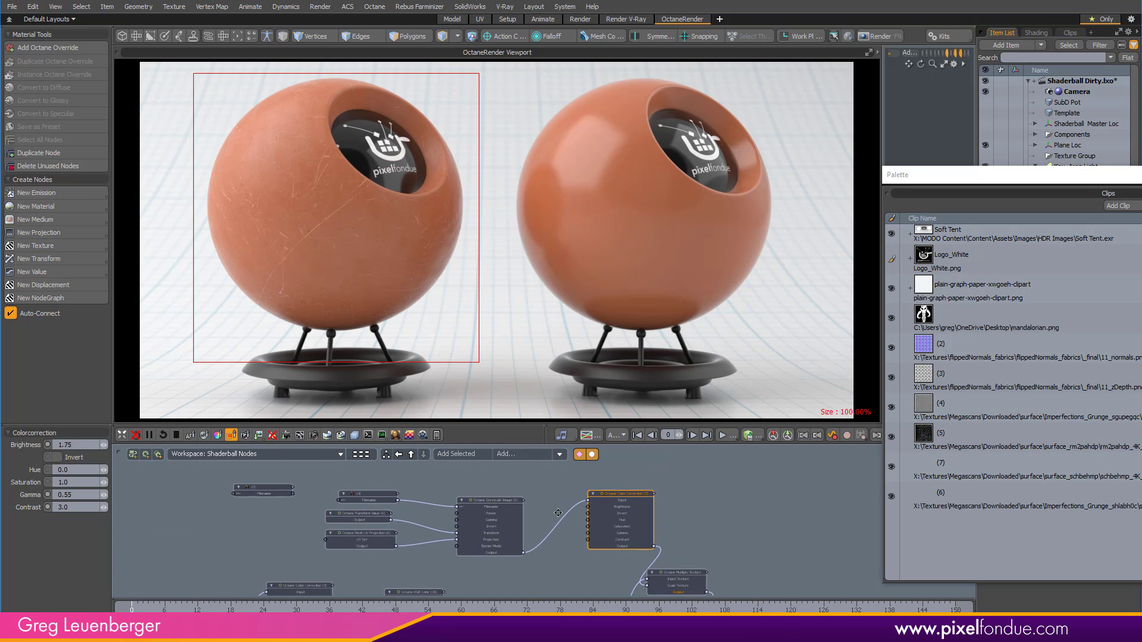
scroll(558, 512, up, 4)
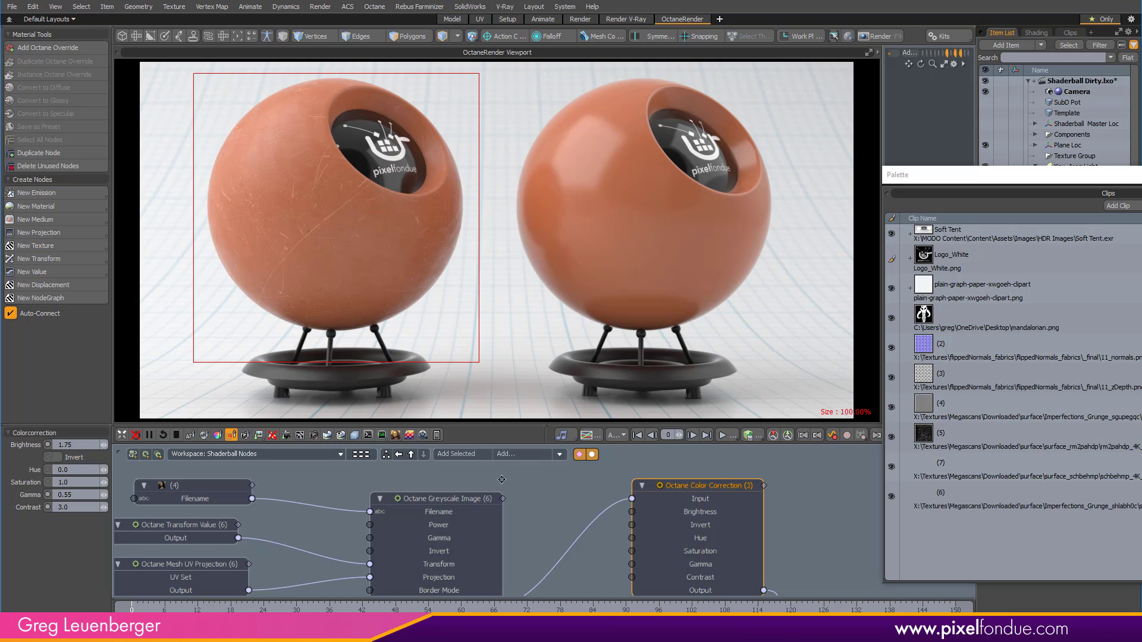
mouse_move(556, 549)
ctrl+alt+mouse_down()
mouse_move(494, 549)
mouse_move(495, 478)
mouse_move(627, 548)
mouse_move(552, 533)
ctrl+alt+mouse_up()
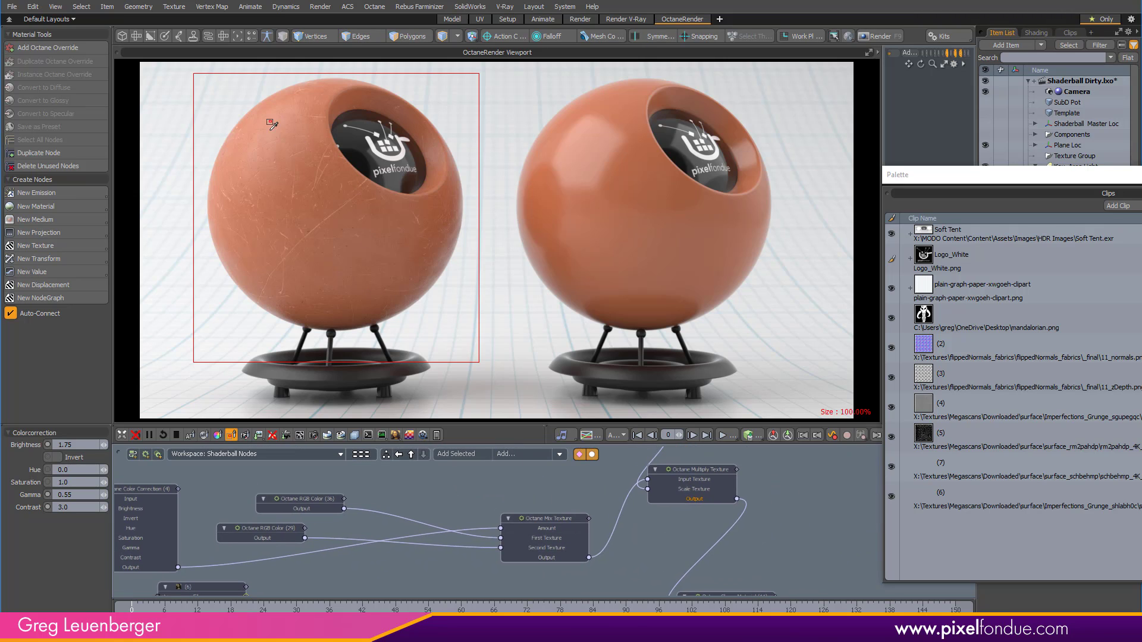
scroll(615, 530, up, 5)
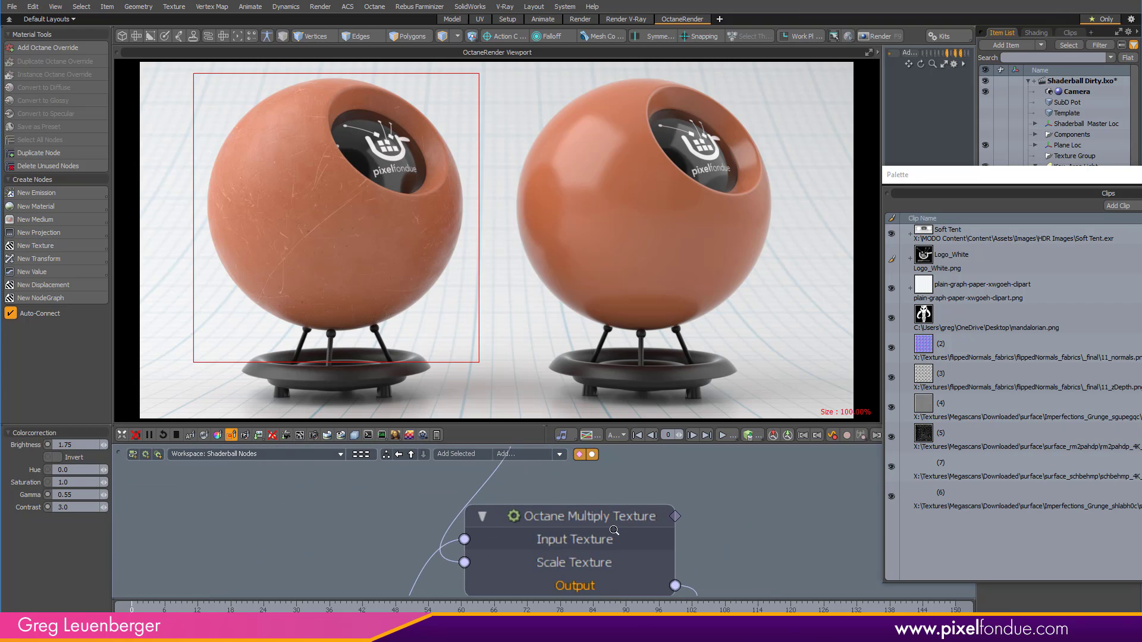
scroll(614, 530, down, 1)
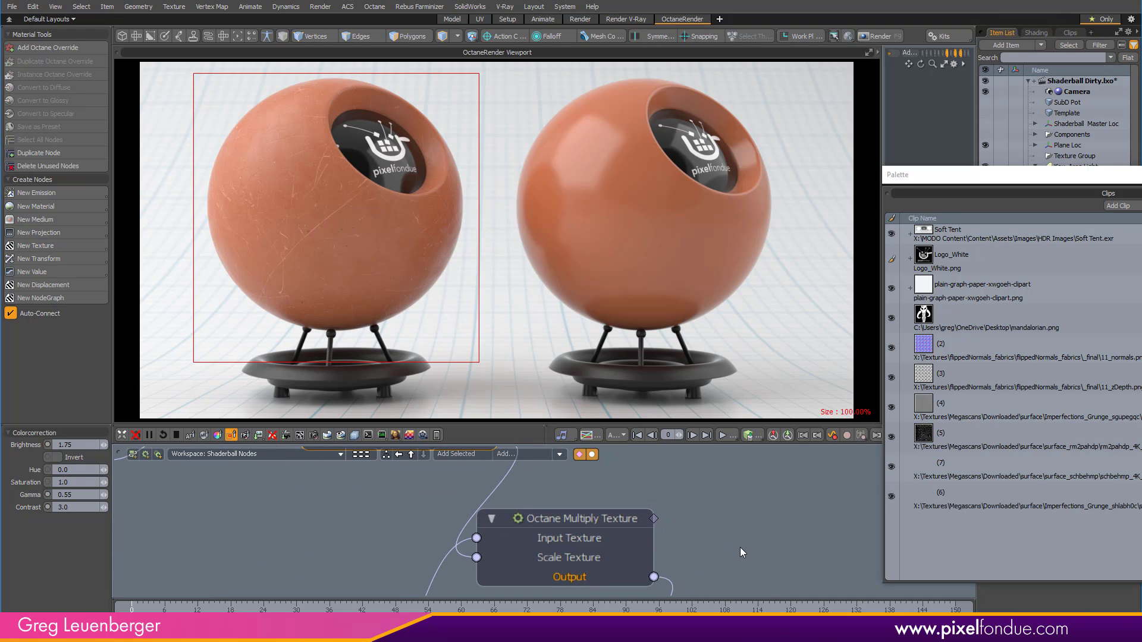